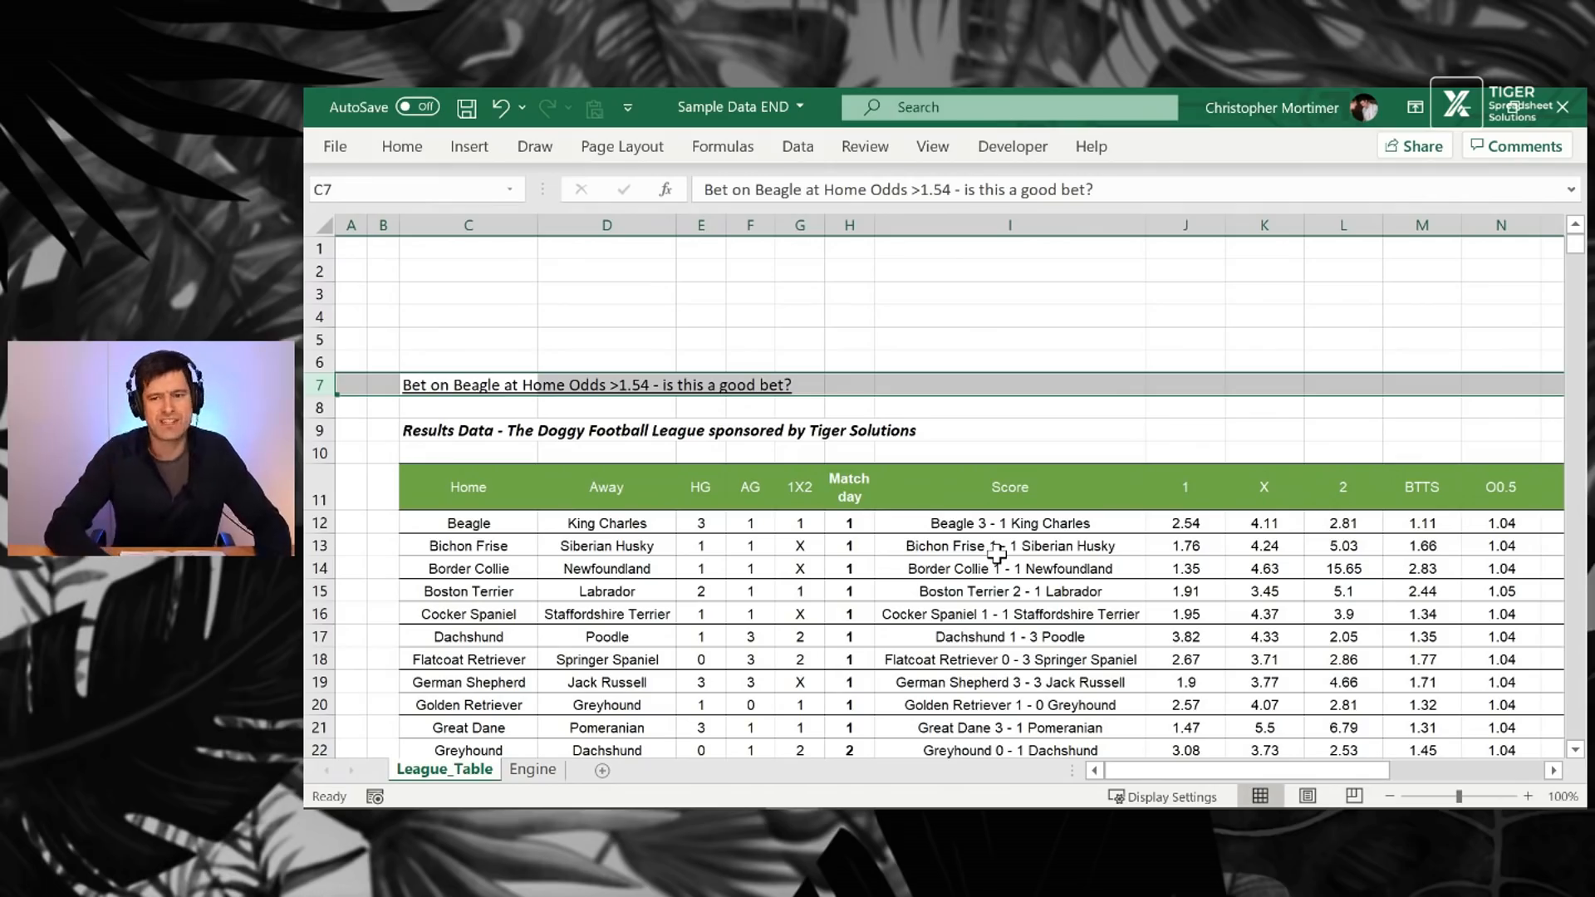
Step: Examine the first Beagle match, the betting question above the table and the home odds in column 1
left_click(492, 527)
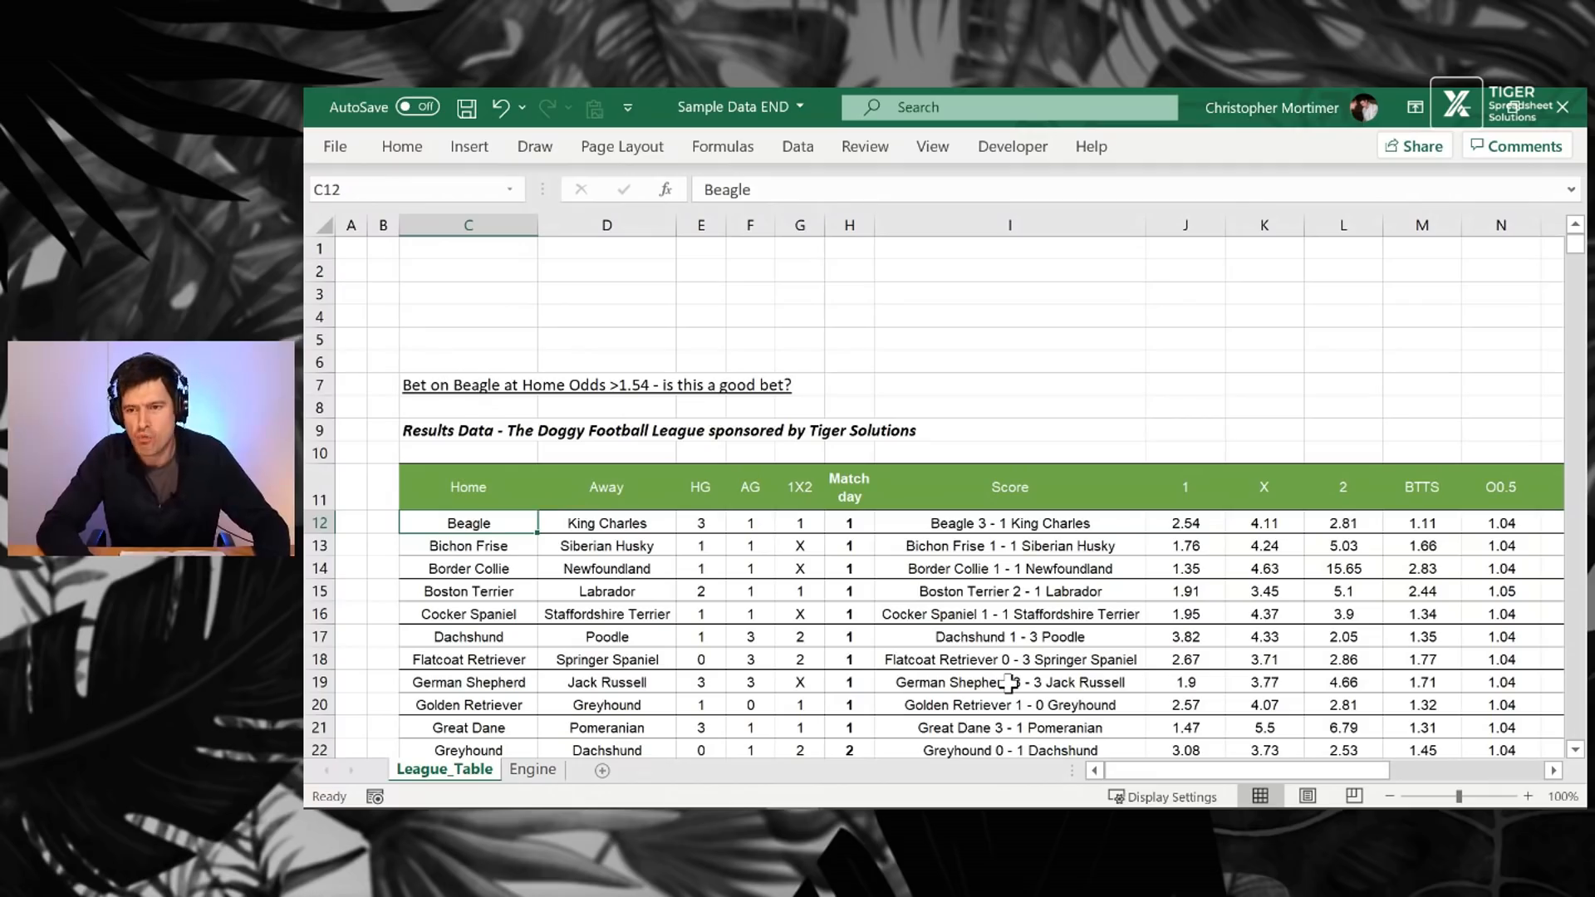
left_click(483, 385)
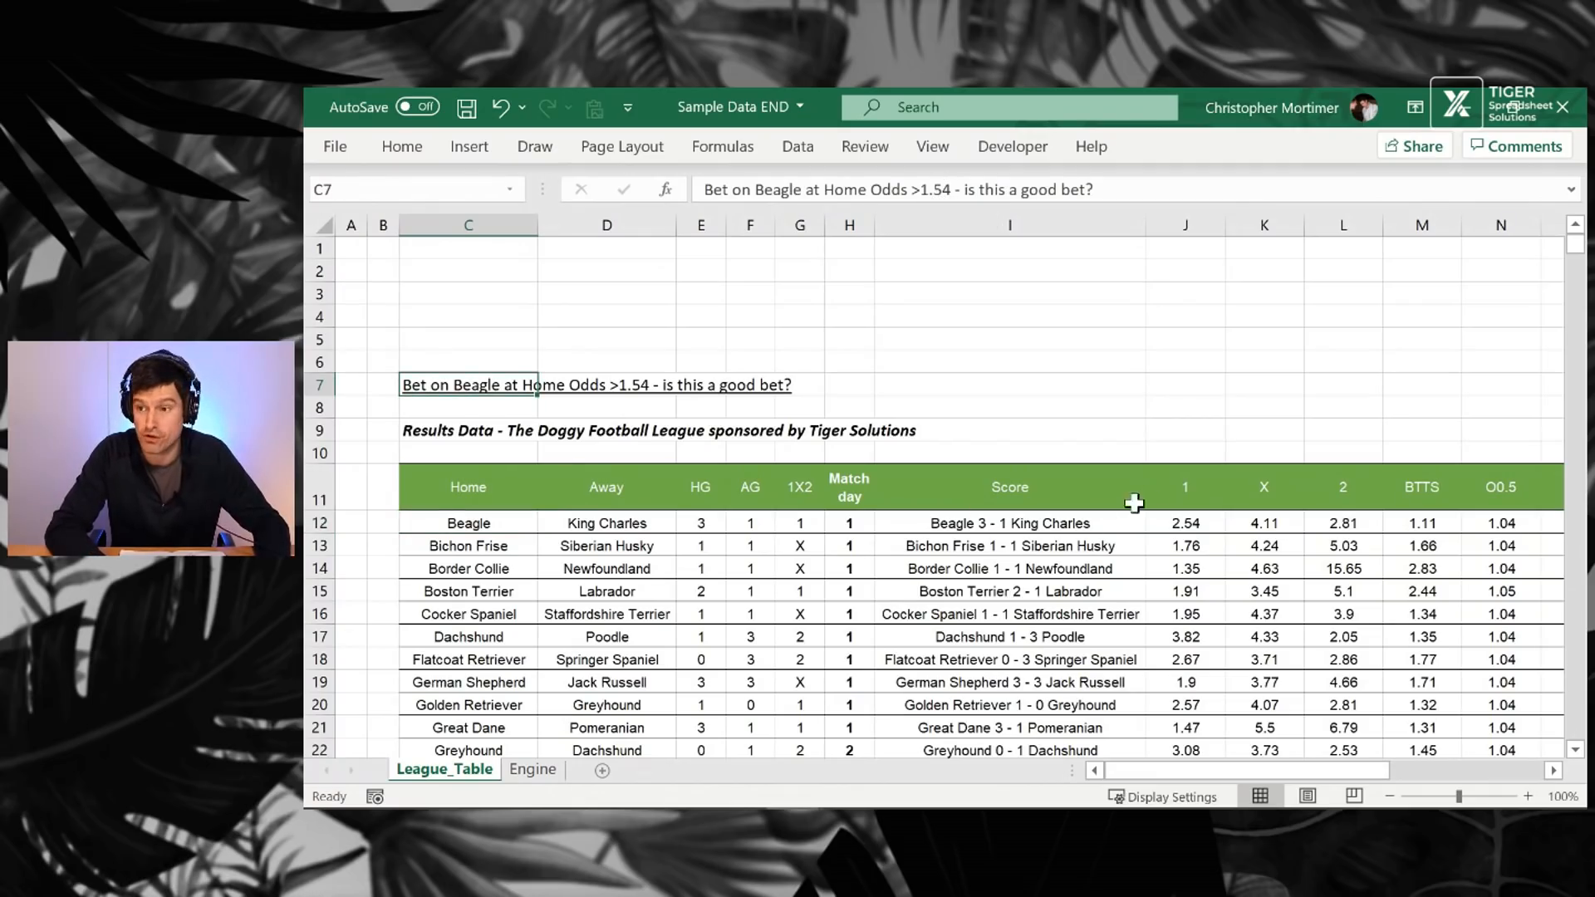
left_click(1180, 502)
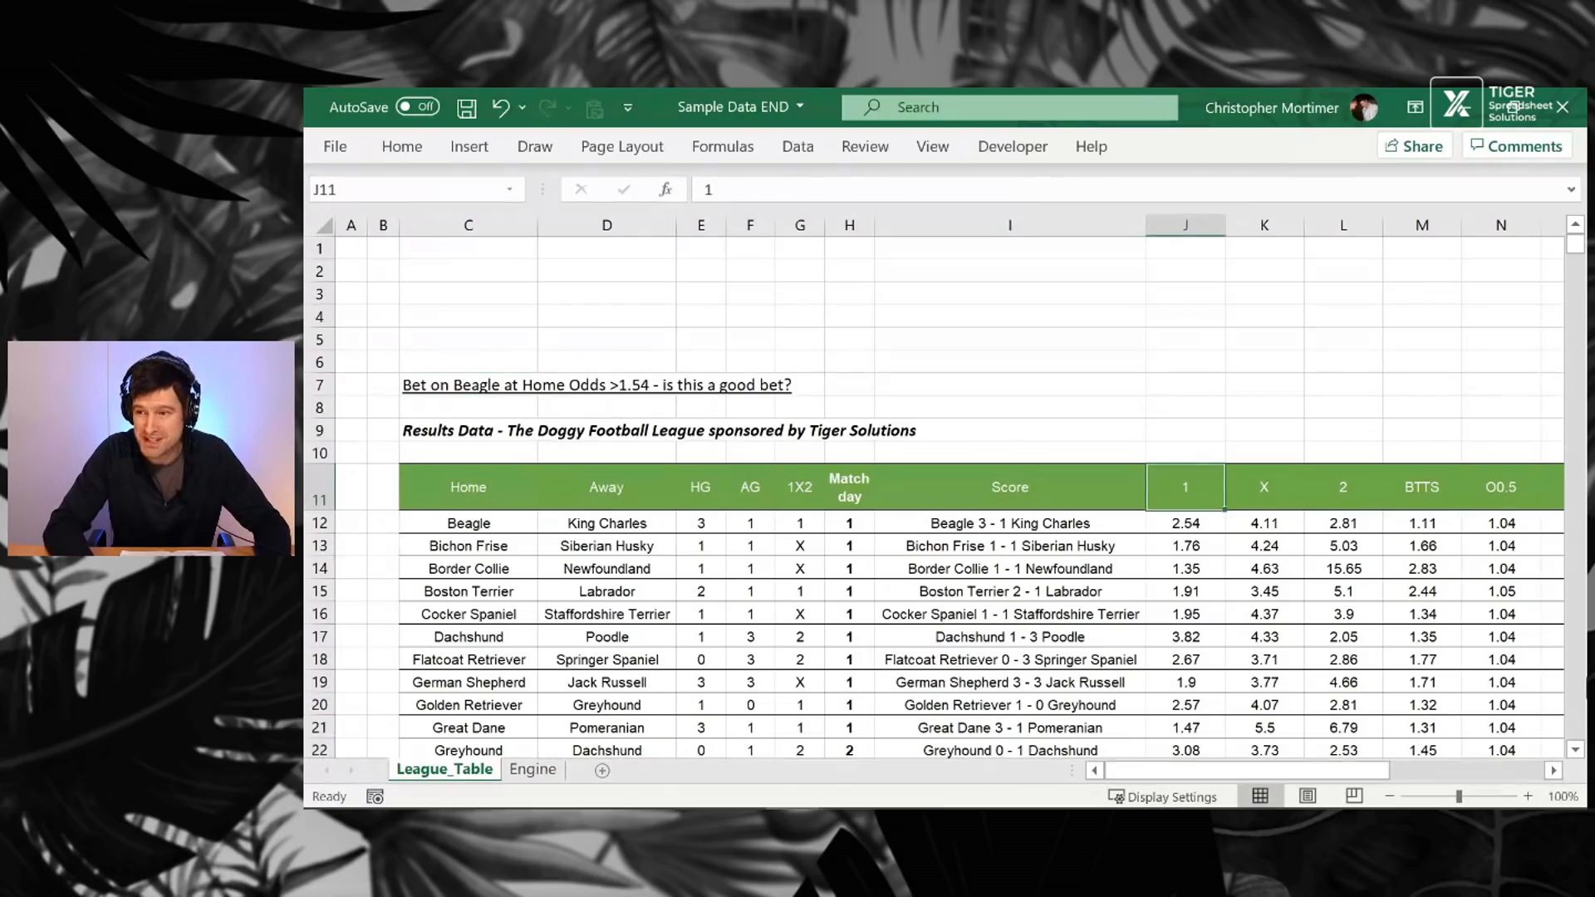
key("Right")
key("Right")
key("Left")
key("Left")
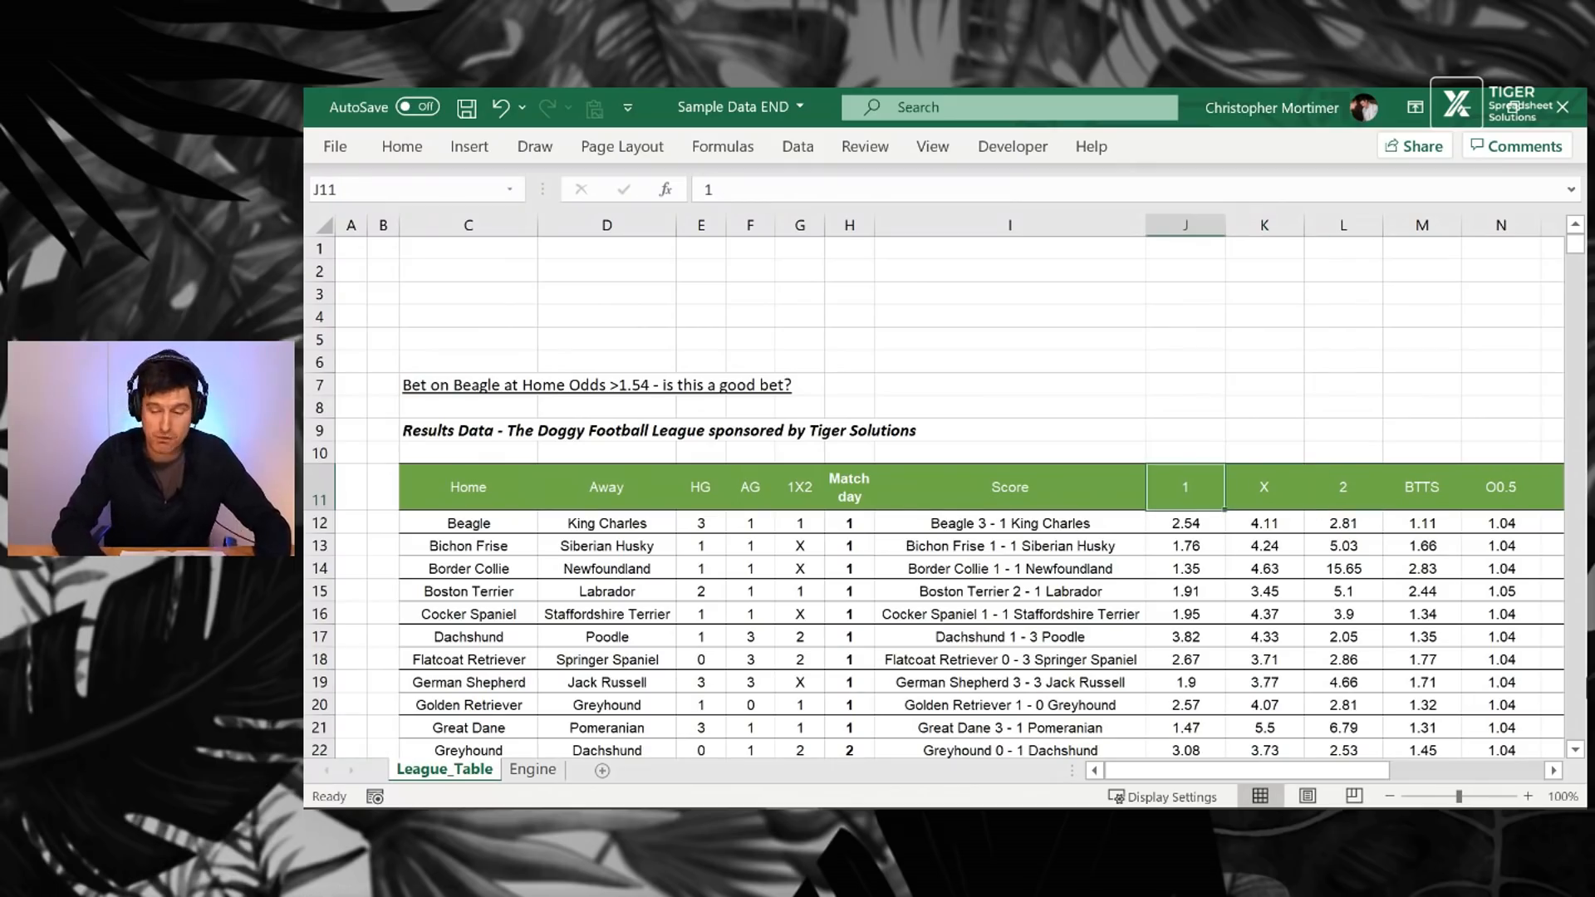
key("ctrl+space")
key("Down")
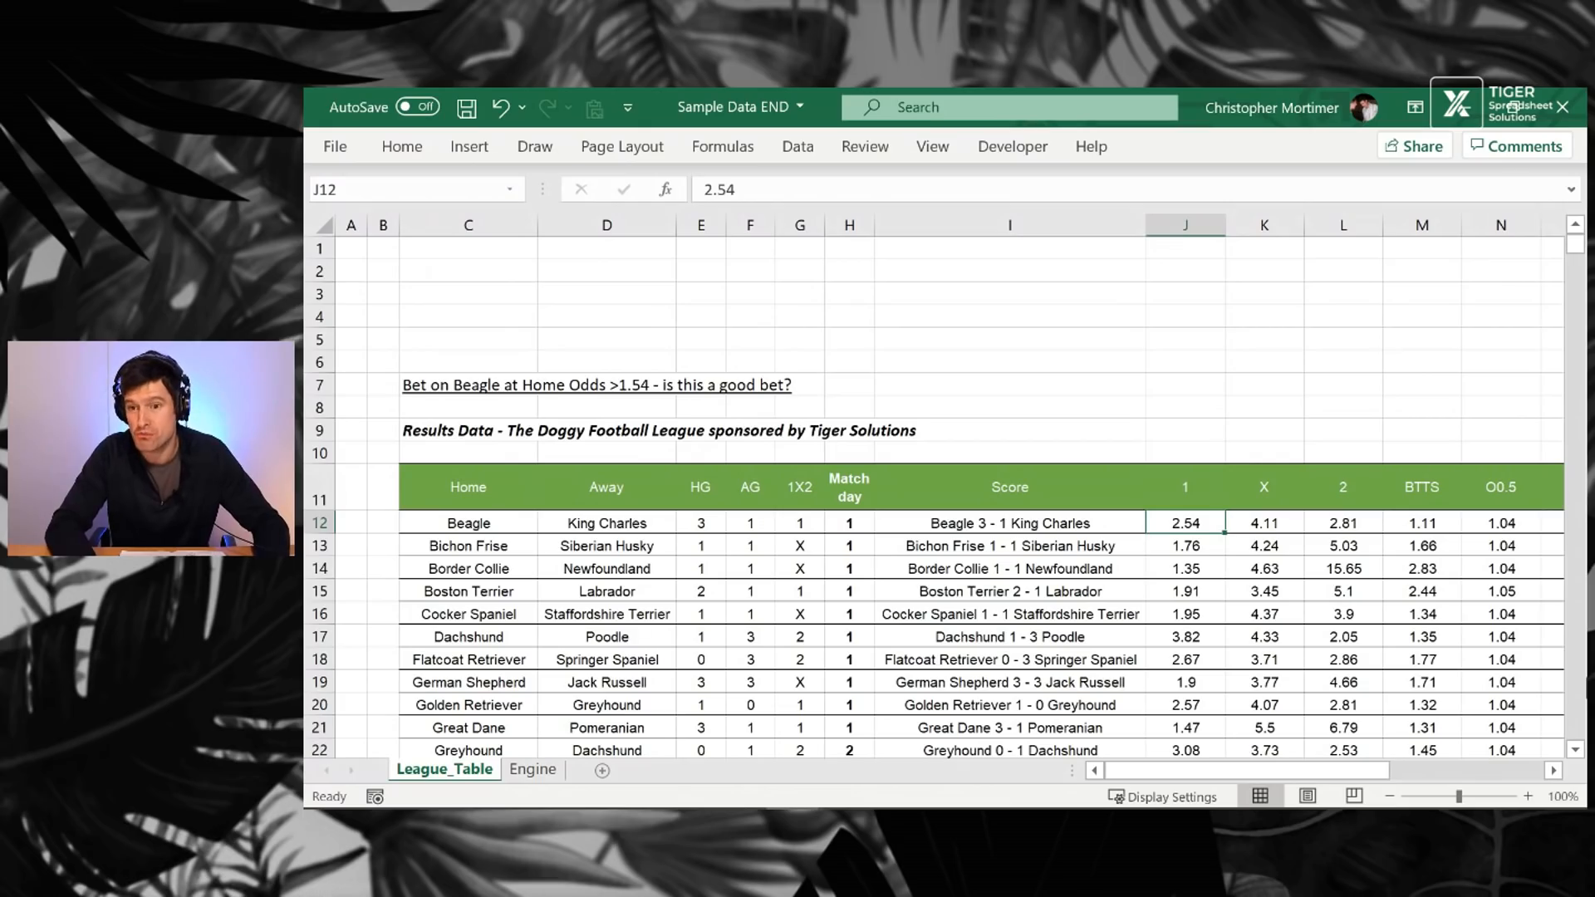
Step: Inspect the Returns Home Win column and its formula in the first match row
key("Right")
key("Right")
key("Right")
key("Right")
key("Right")
key("Right")
key("Right")
key("Right")
key("Right")
key("Right")
key("Right")
key("Right")
key("Right")
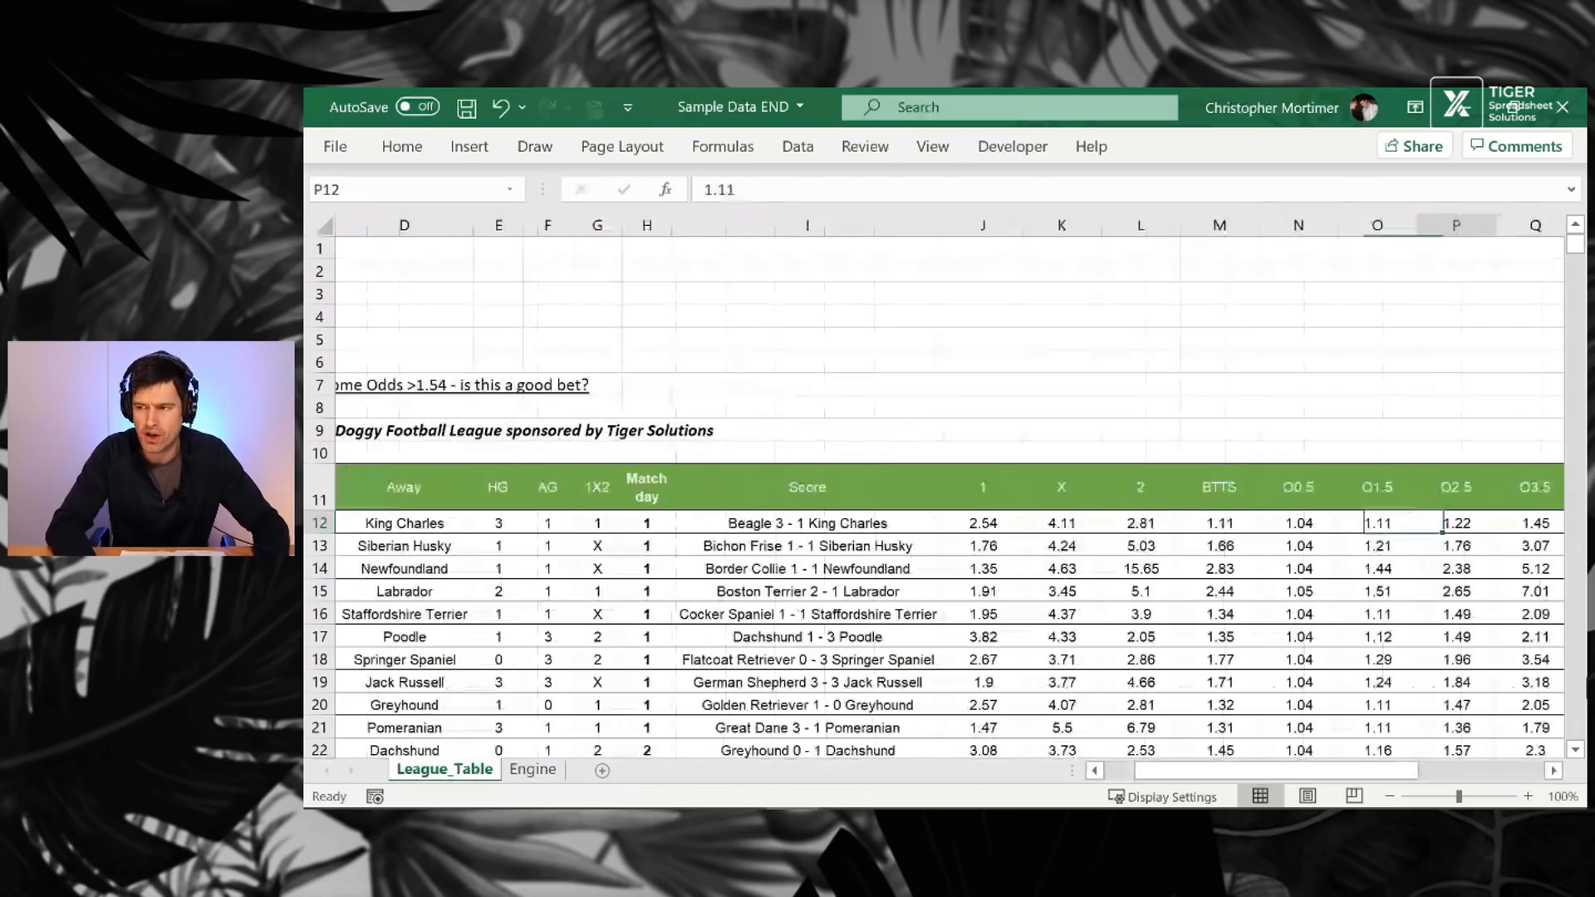
key("ctrl+Left")
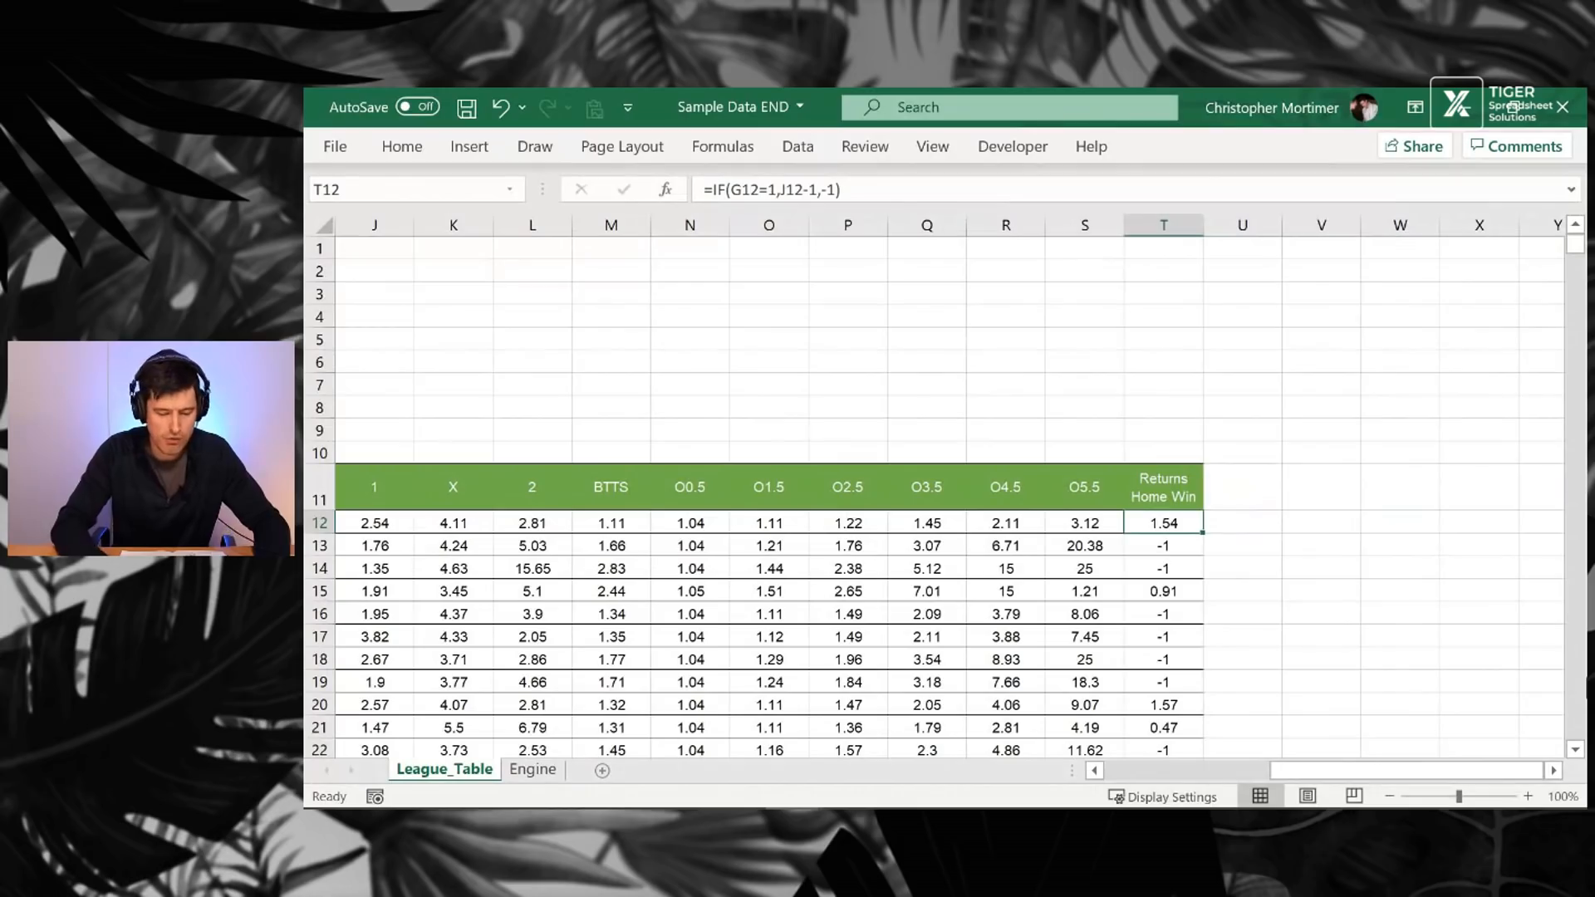
key("ctrl+space")
Step: Compare the odds and home-win returns for the Bichon Frise, Boston Terrier and Golden Retriever home matches in rows 13, 15 and 20
key("Left")
key("Left")
key("Left")
key("Left")
key("Left")
key("Left")
key("Left")
key("Left")
key("Left")
key("Left")
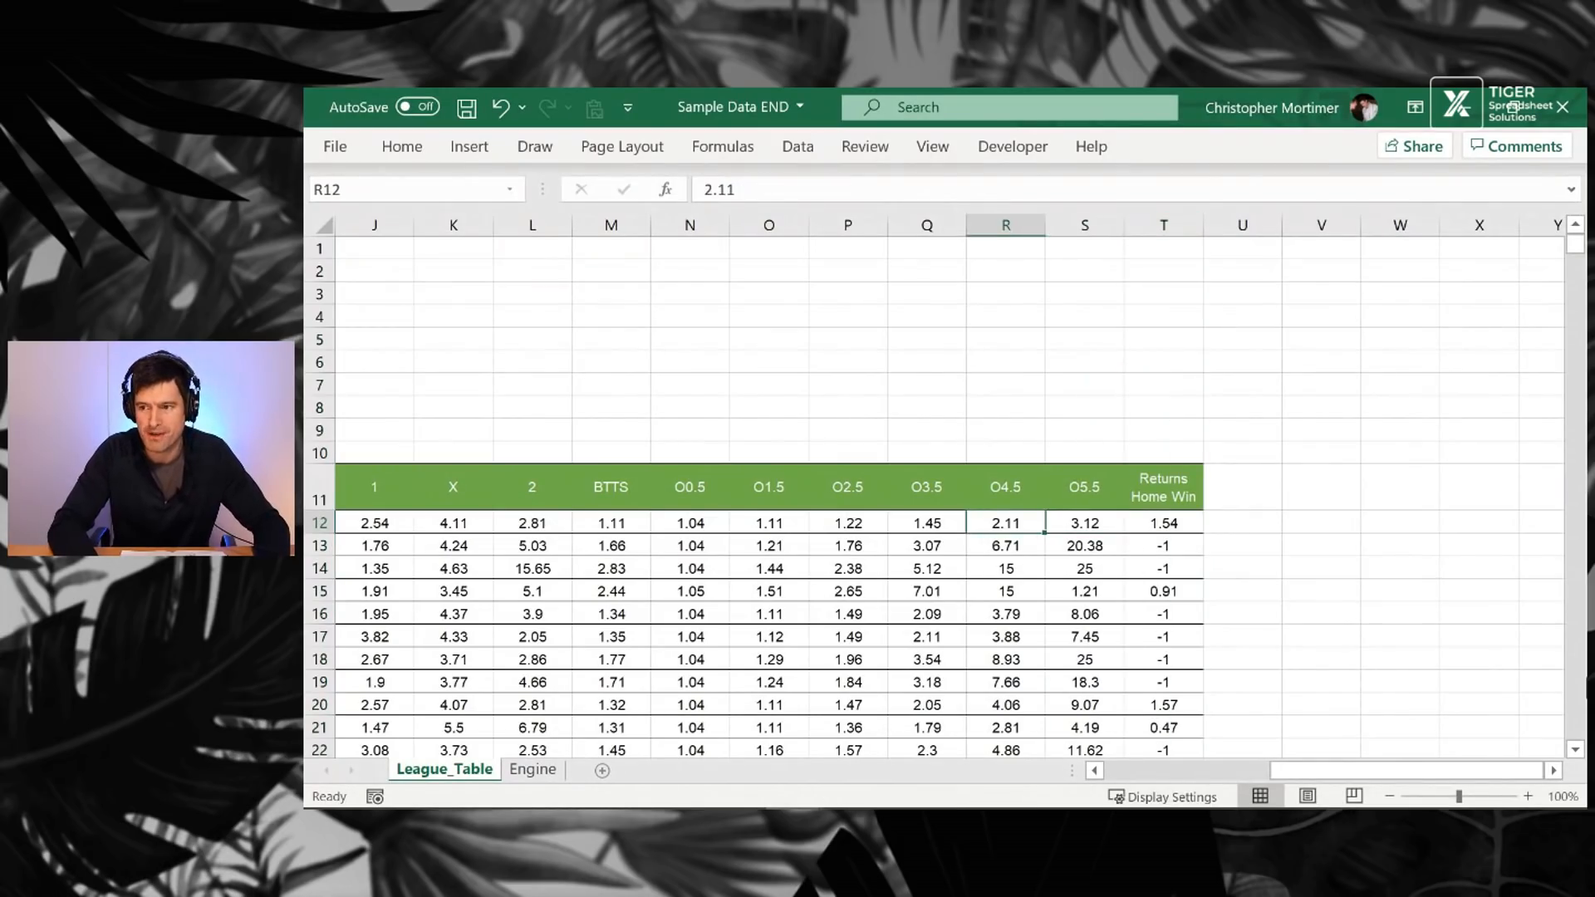
key("Left")
key("Down")
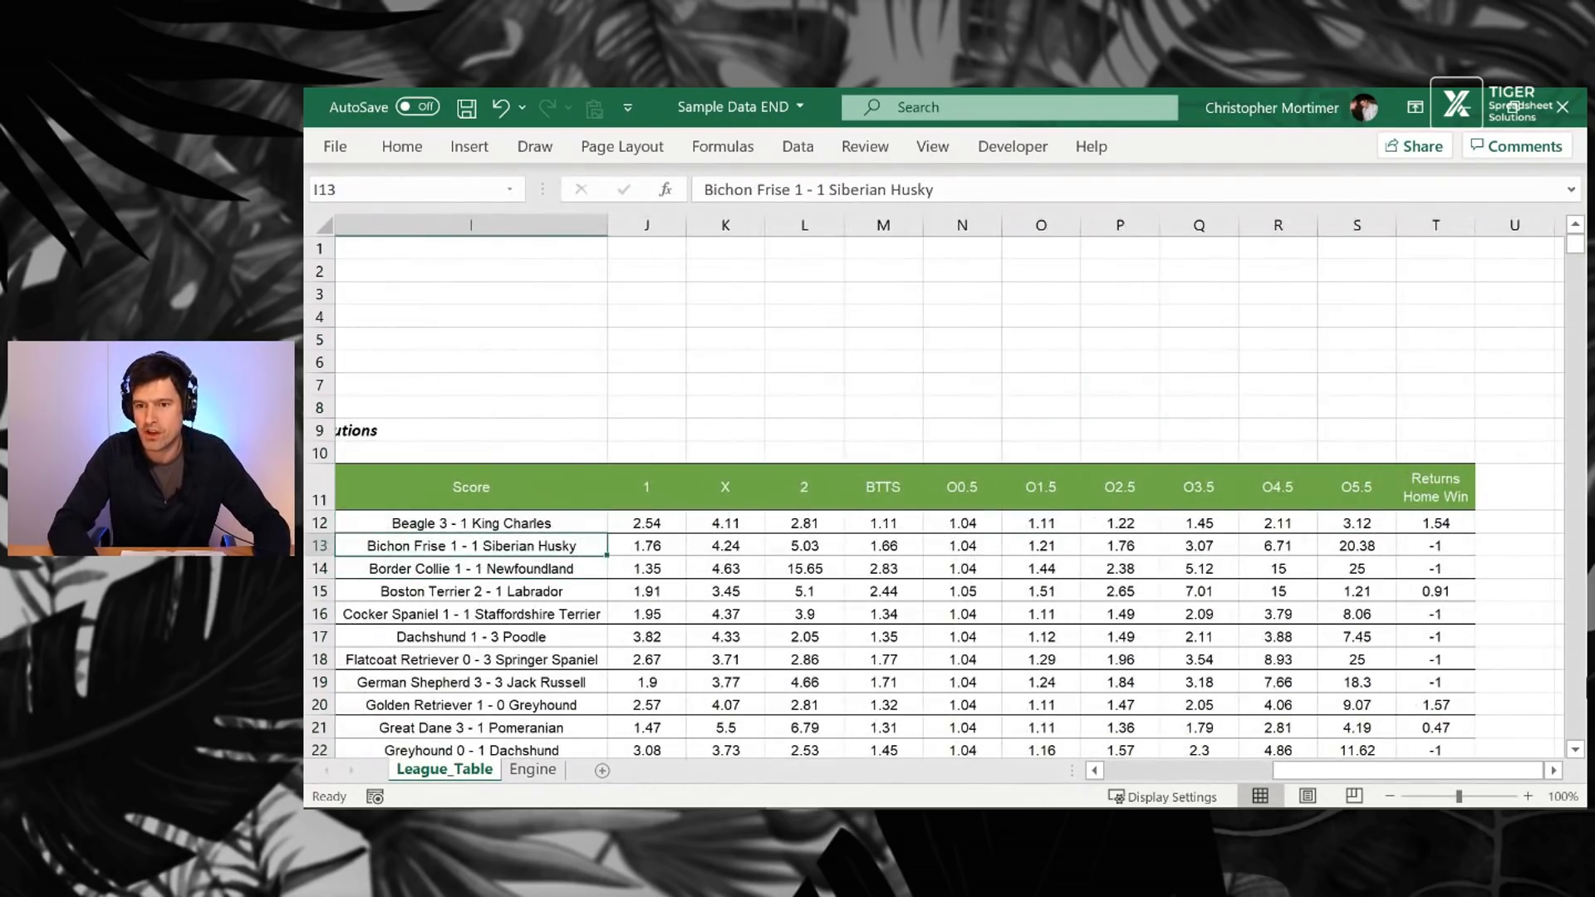
key("shift+space")
key("Down")
key("Down")
key("shift+space")
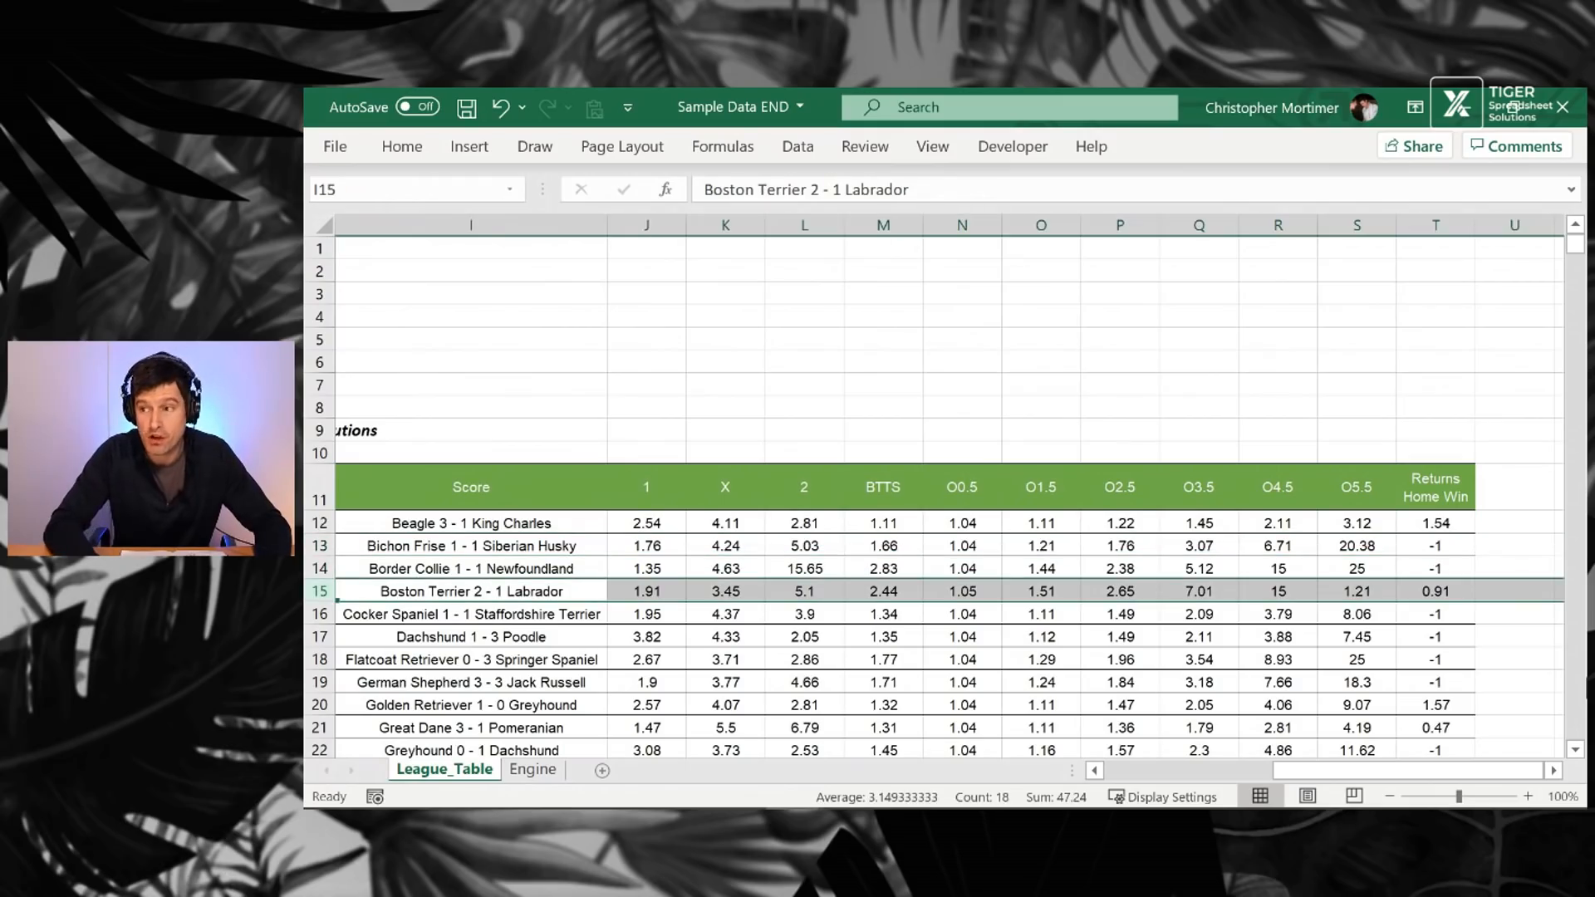
key("Down")
key("Down")
key("Down")
key("Down")
key("Down")
key("shift+space")
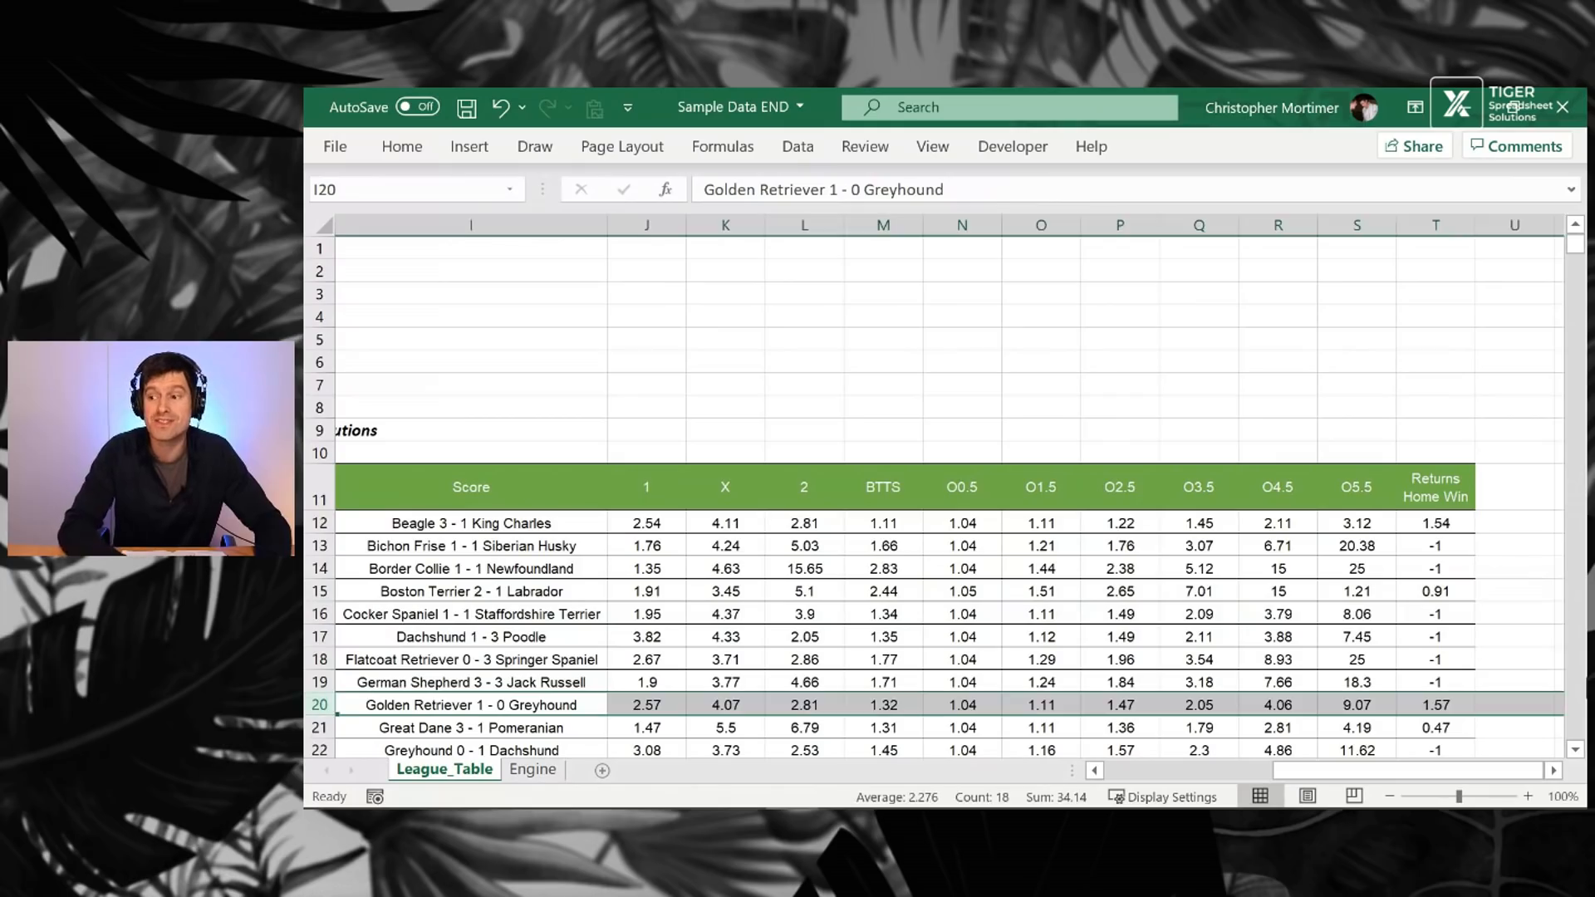
Step: Turn on filters for the whole results table, from the Home header in C11 through Returns Home Win down to row 771
key("Left")
key("Left")
key("Left")
key("Left")
key("Left")
key("Left")
key("Left")
key("Left")
key("Right")
key("Right")
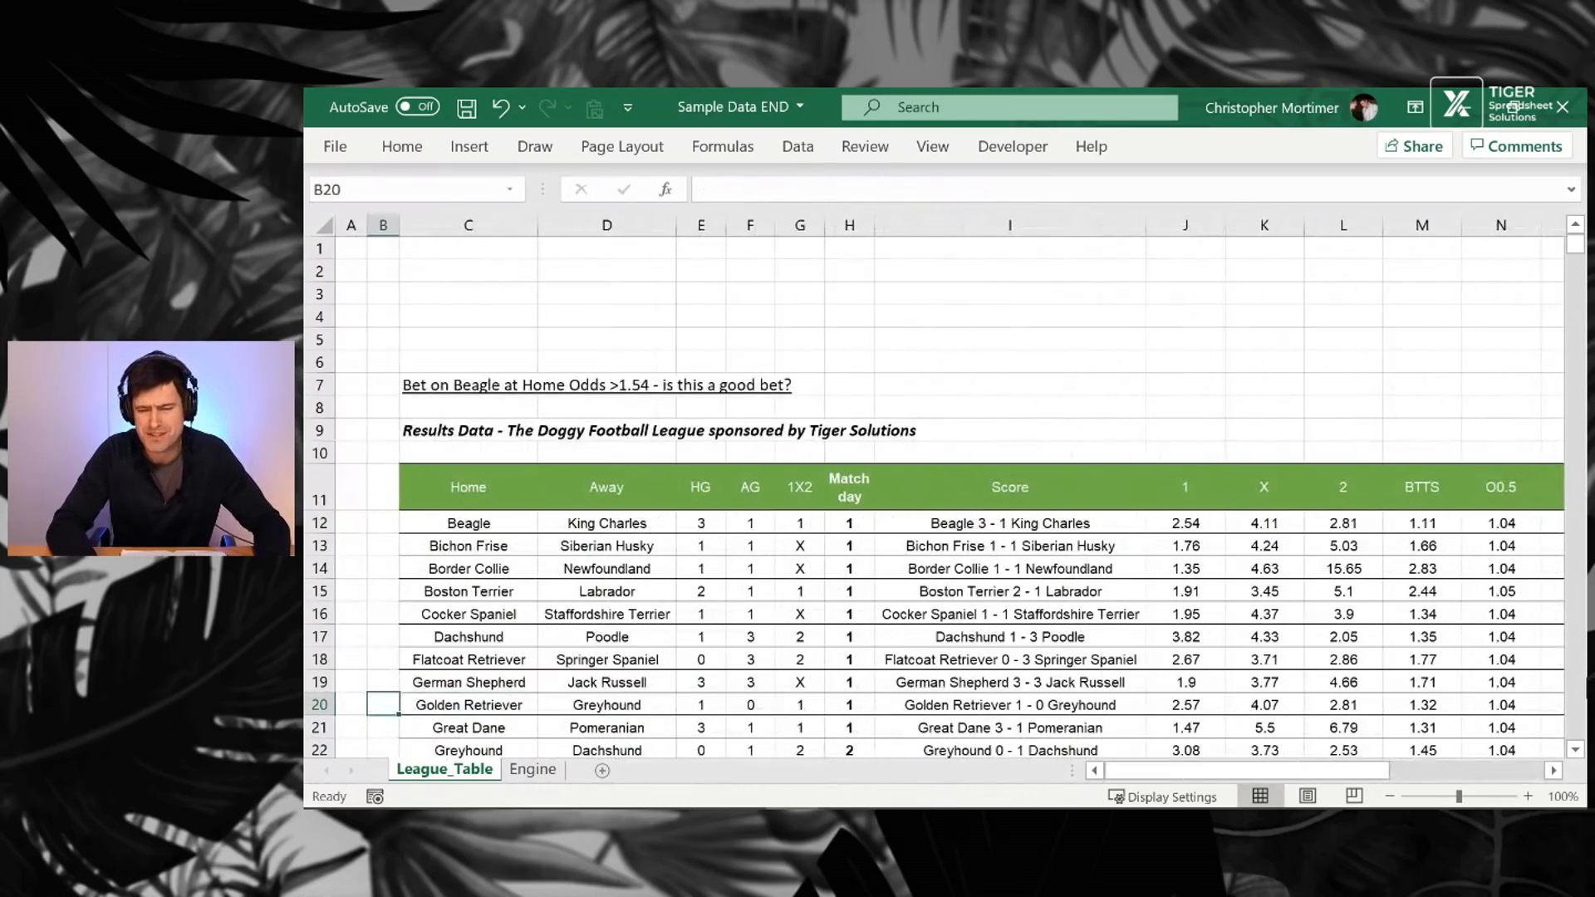
key("Up")
key("Up")
key("Up")
key("Up")
key("Up")
key("Up")
key("Up")
key("Up")
key("Up")
key("Up")
key("Up")
key("Down")
key("Down")
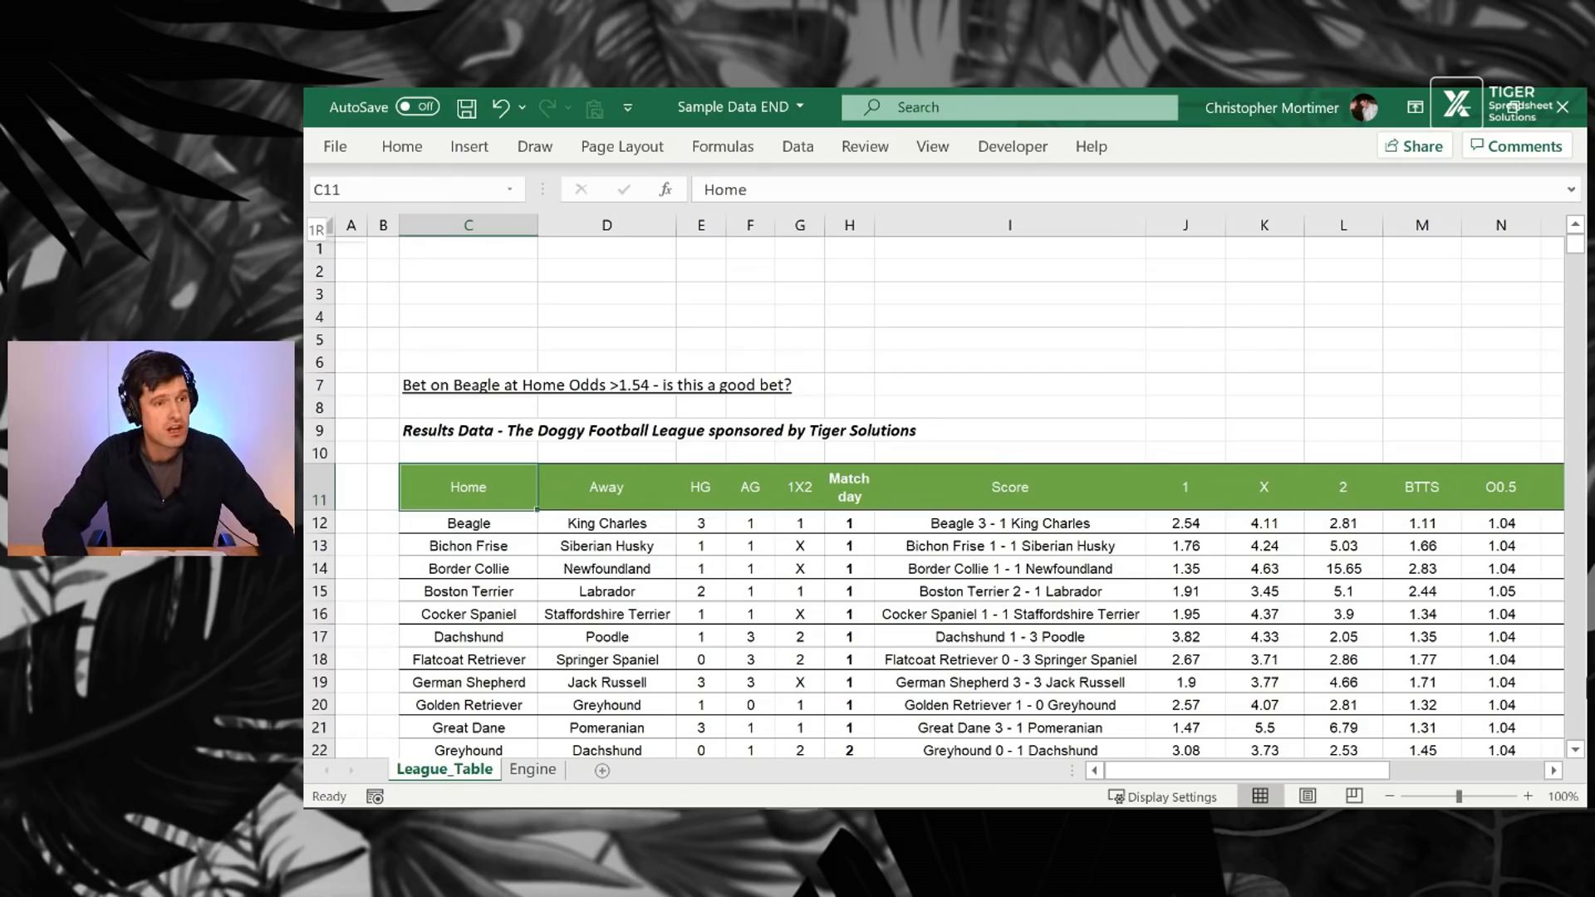
key("ctrl+shift+Right")
key("ctrl+shift+Down")
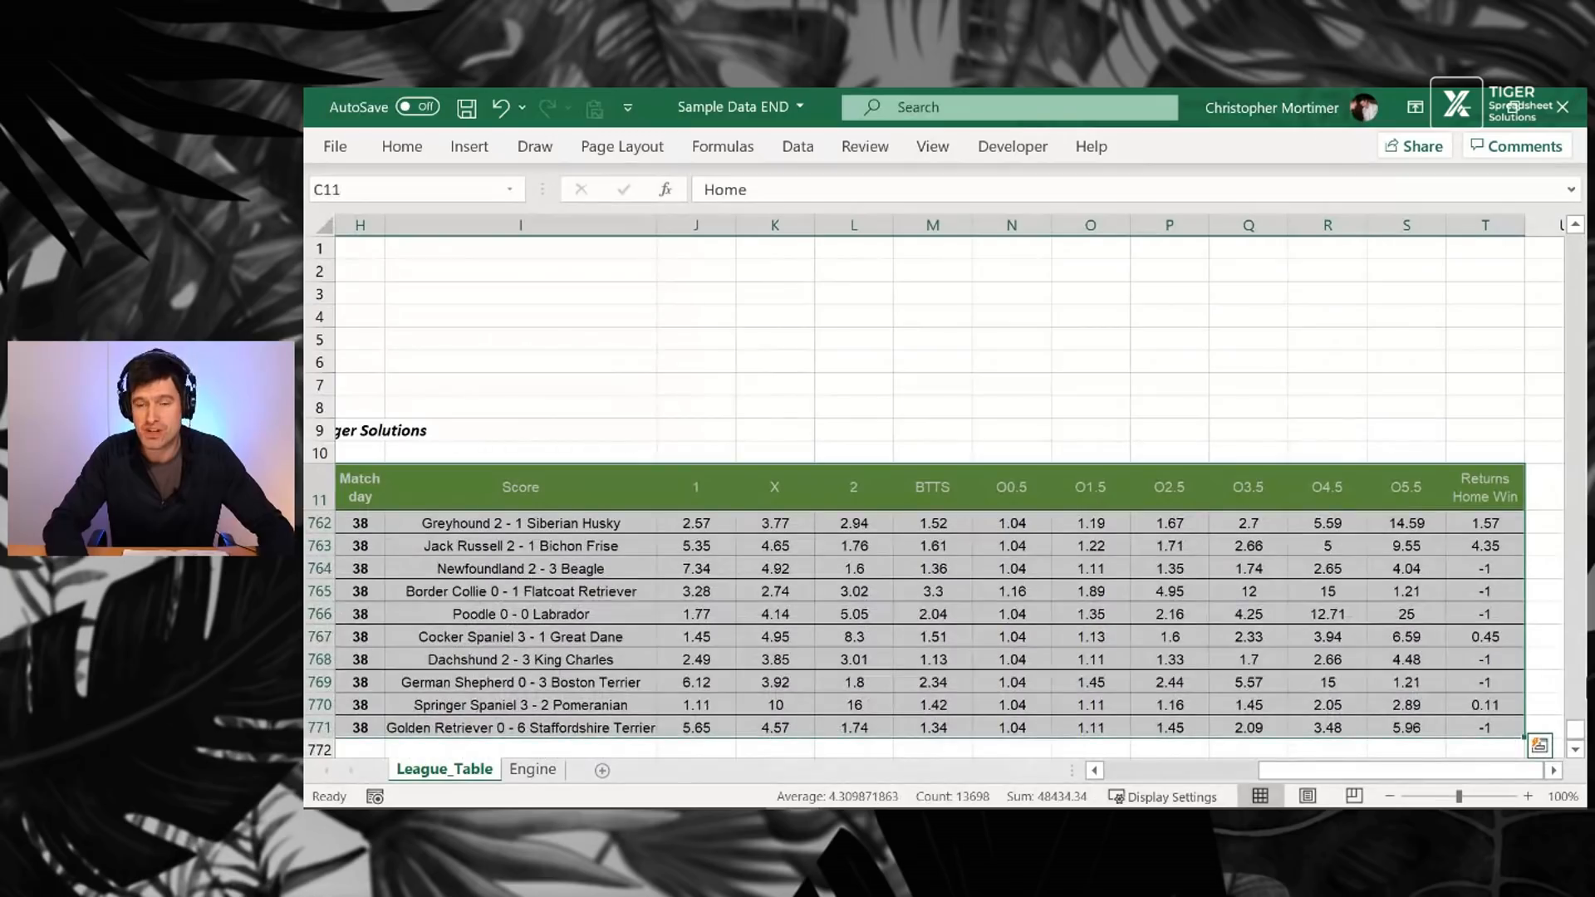
key("alt")
key("a")
key("t")
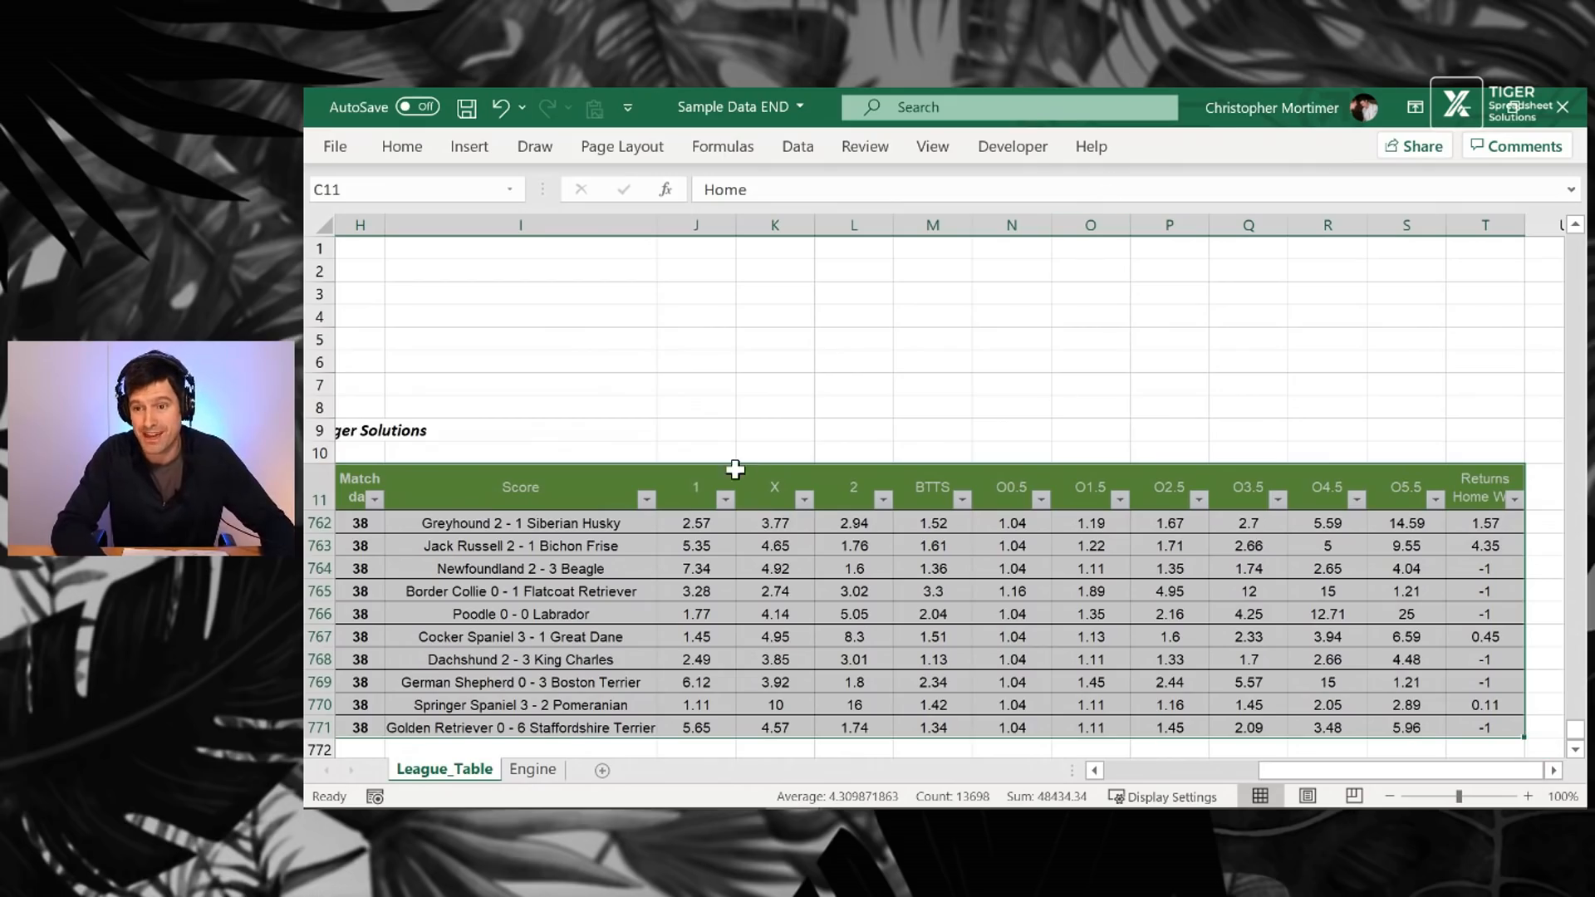
Step: Filter the Home column to show only Beagle matches
left_click(539, 493)
key("ctrl+Left")
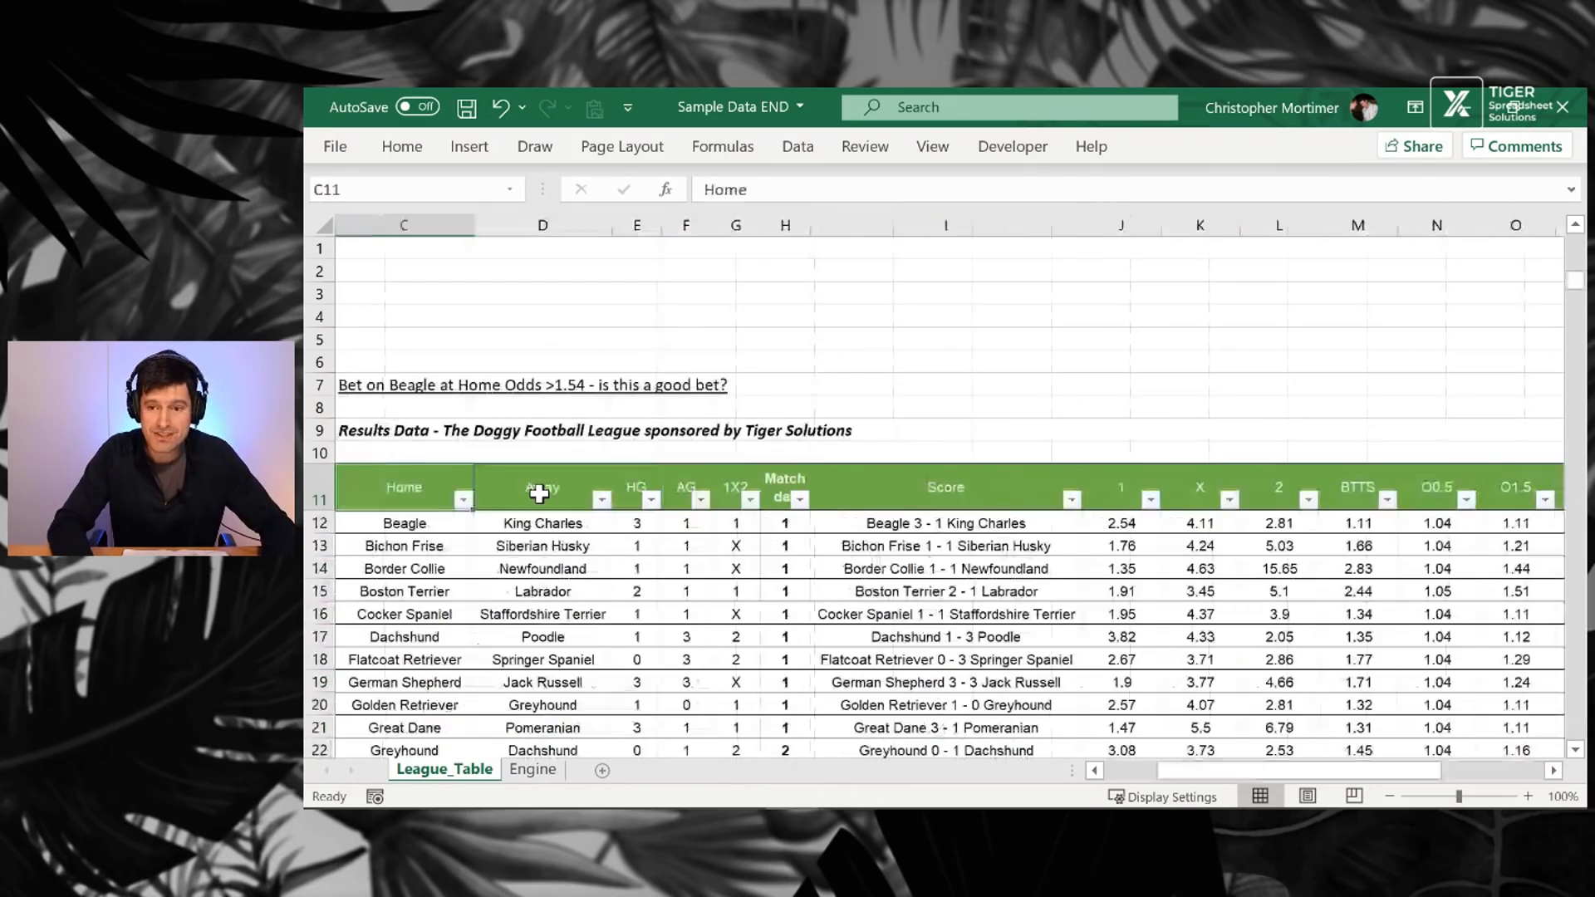
key("Left")
key("Left")
key("Right")
key("Right")
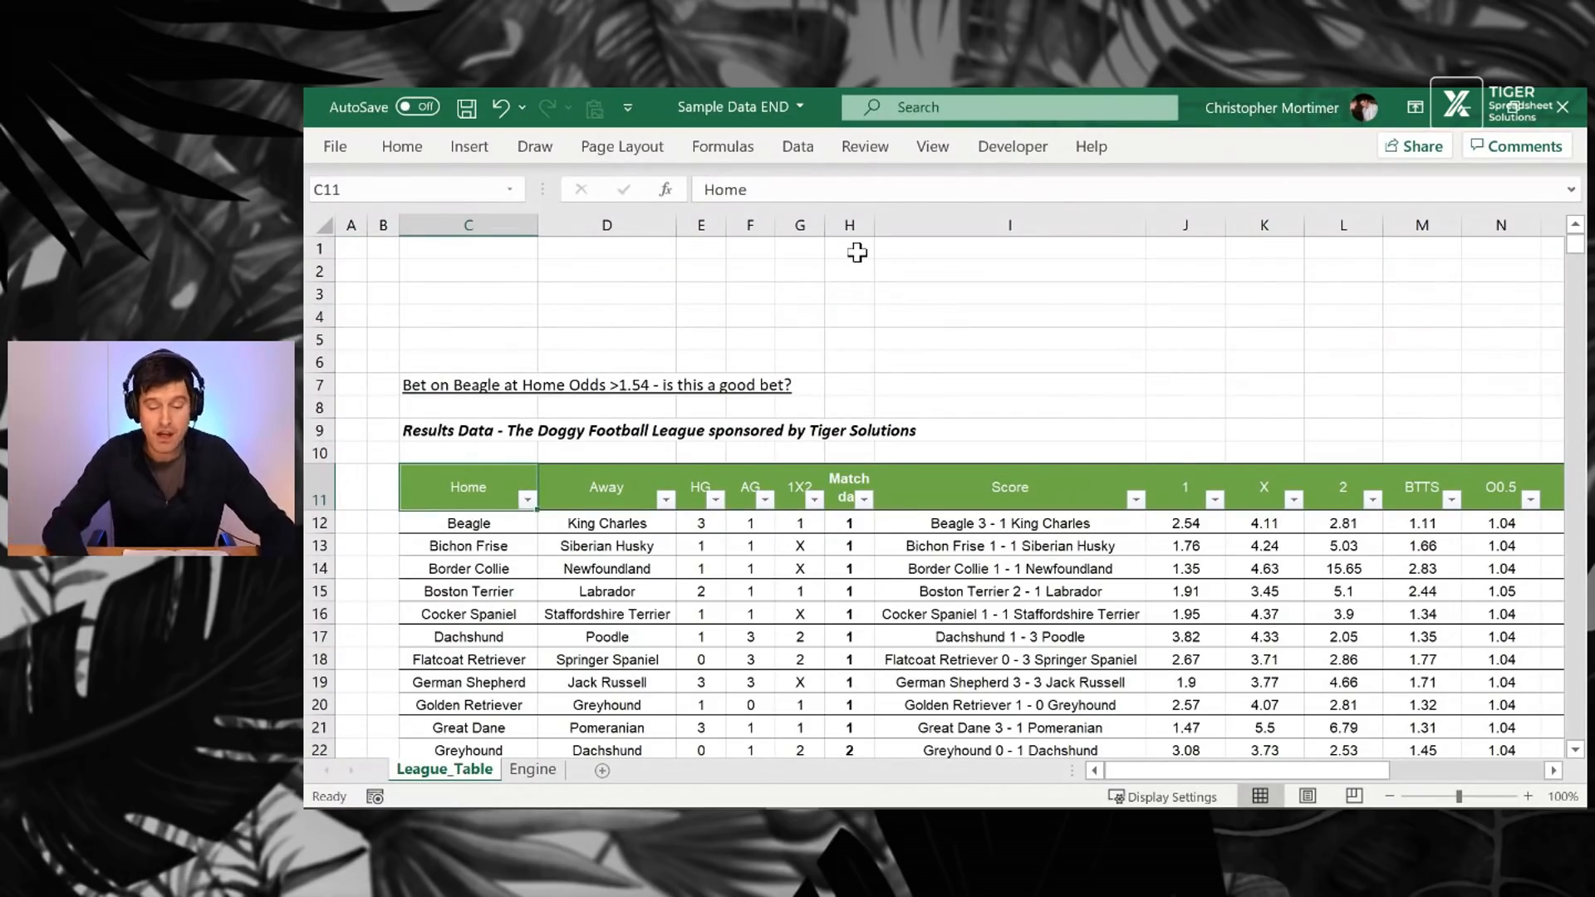
key("alt+Down")
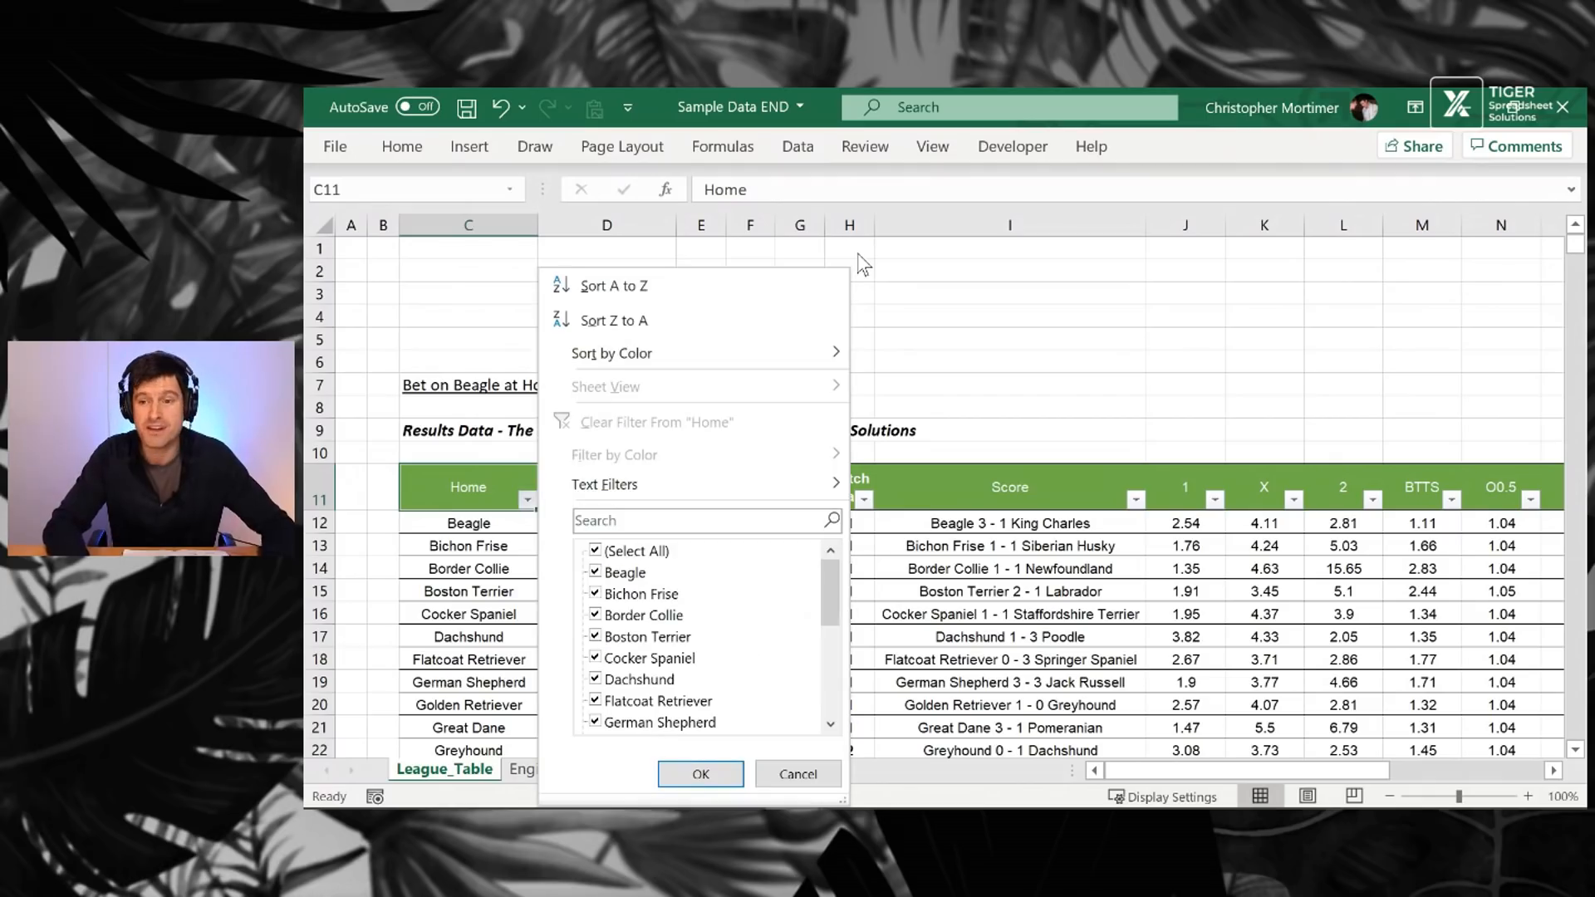
key("Down")
key("Down")
key("Down")
key("Down")
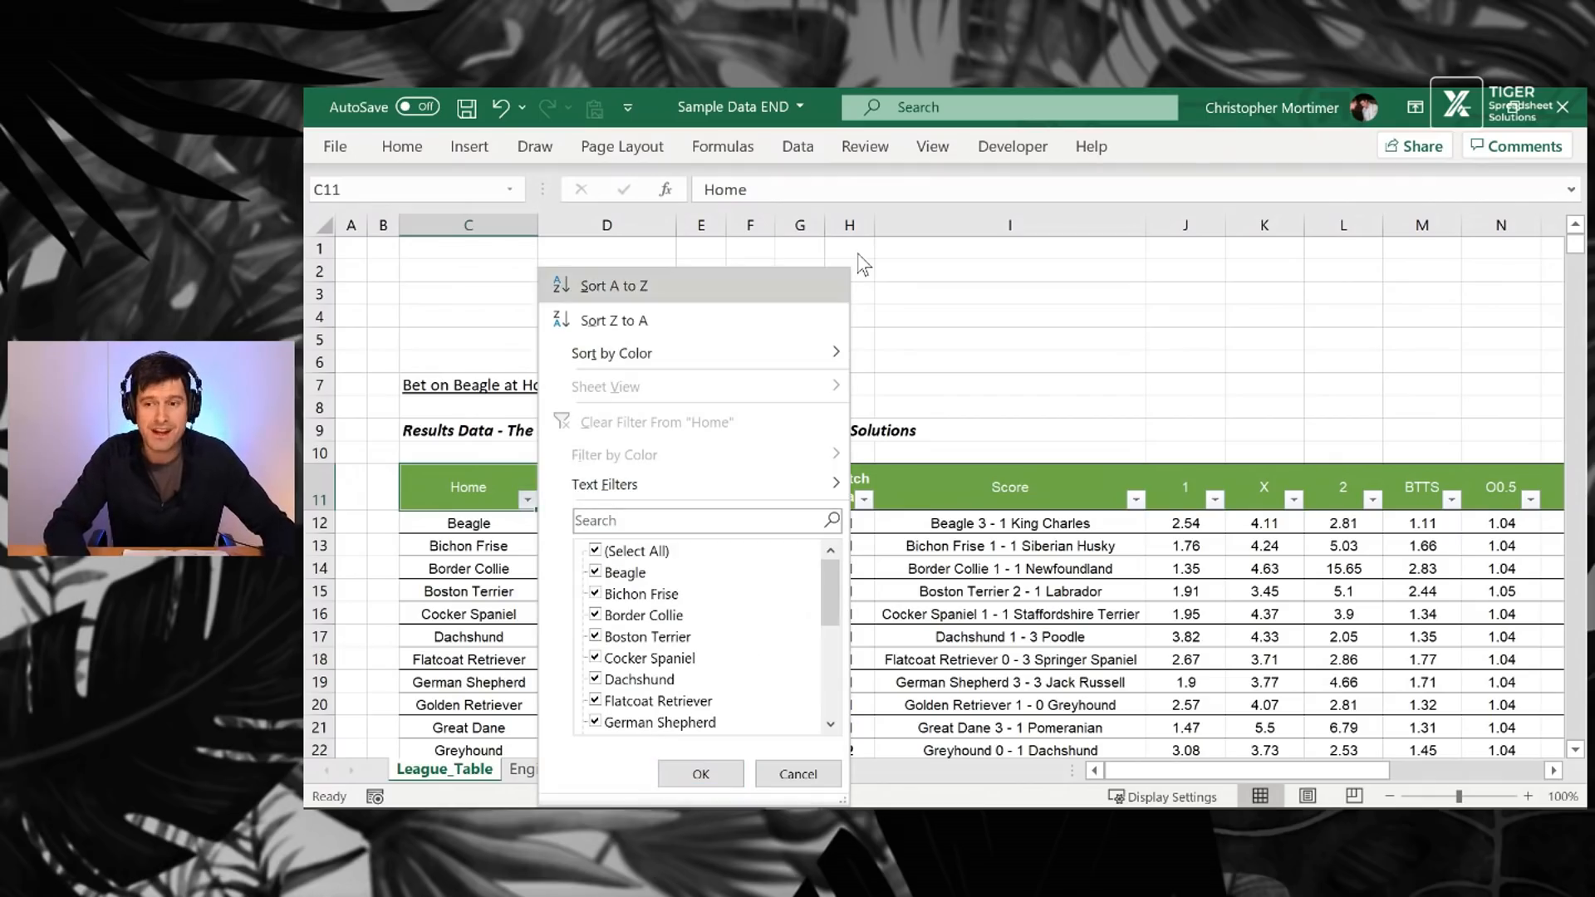
key("Down")
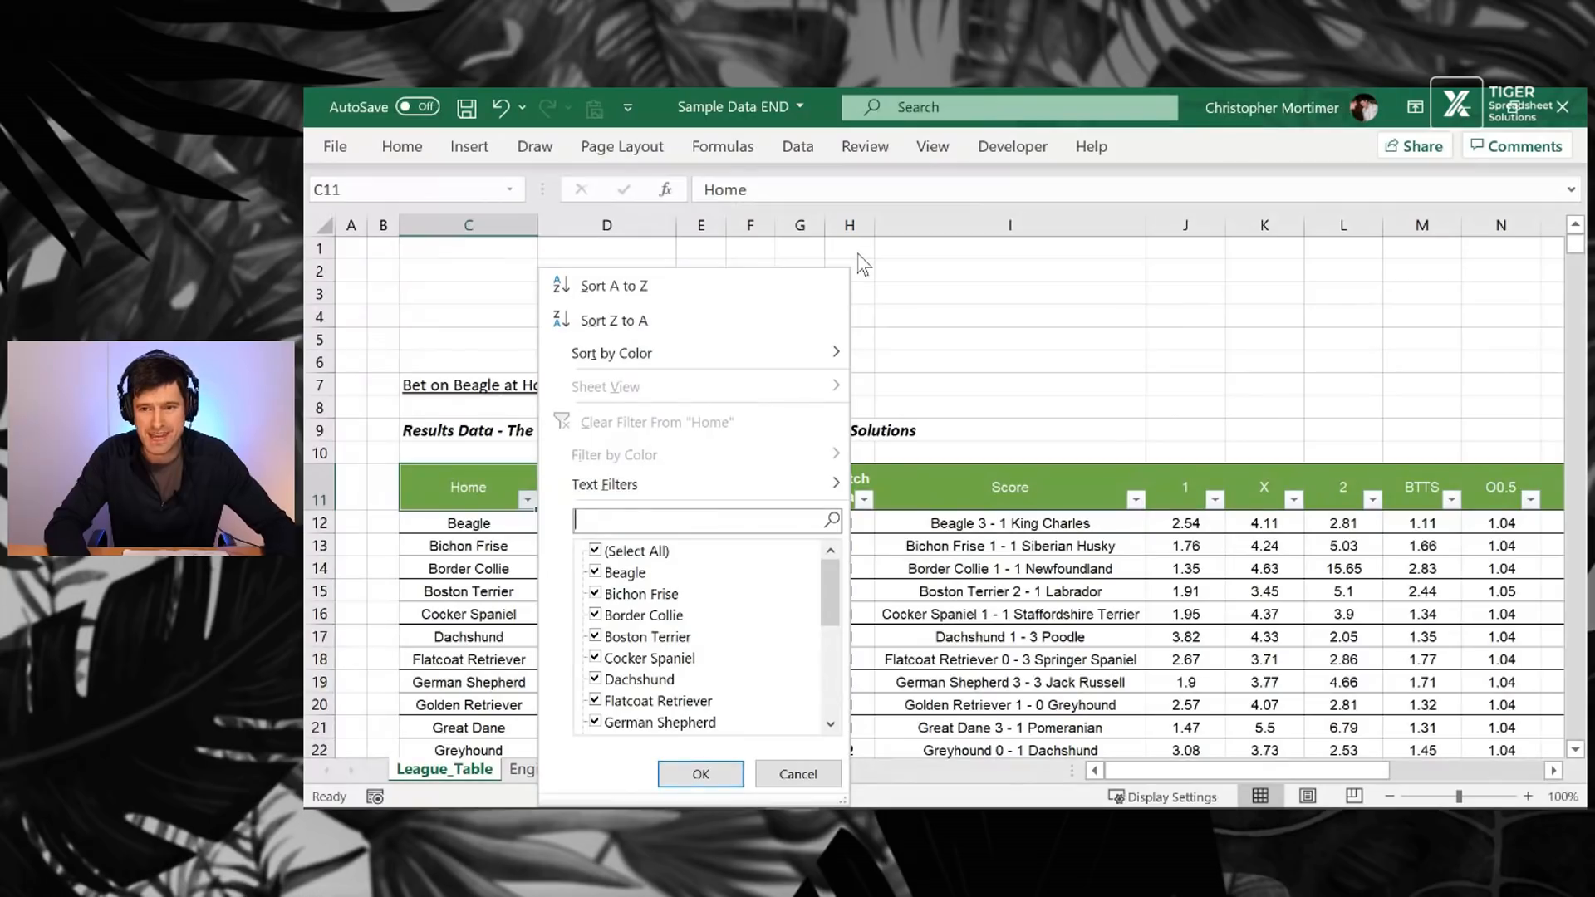
type("Beagle")
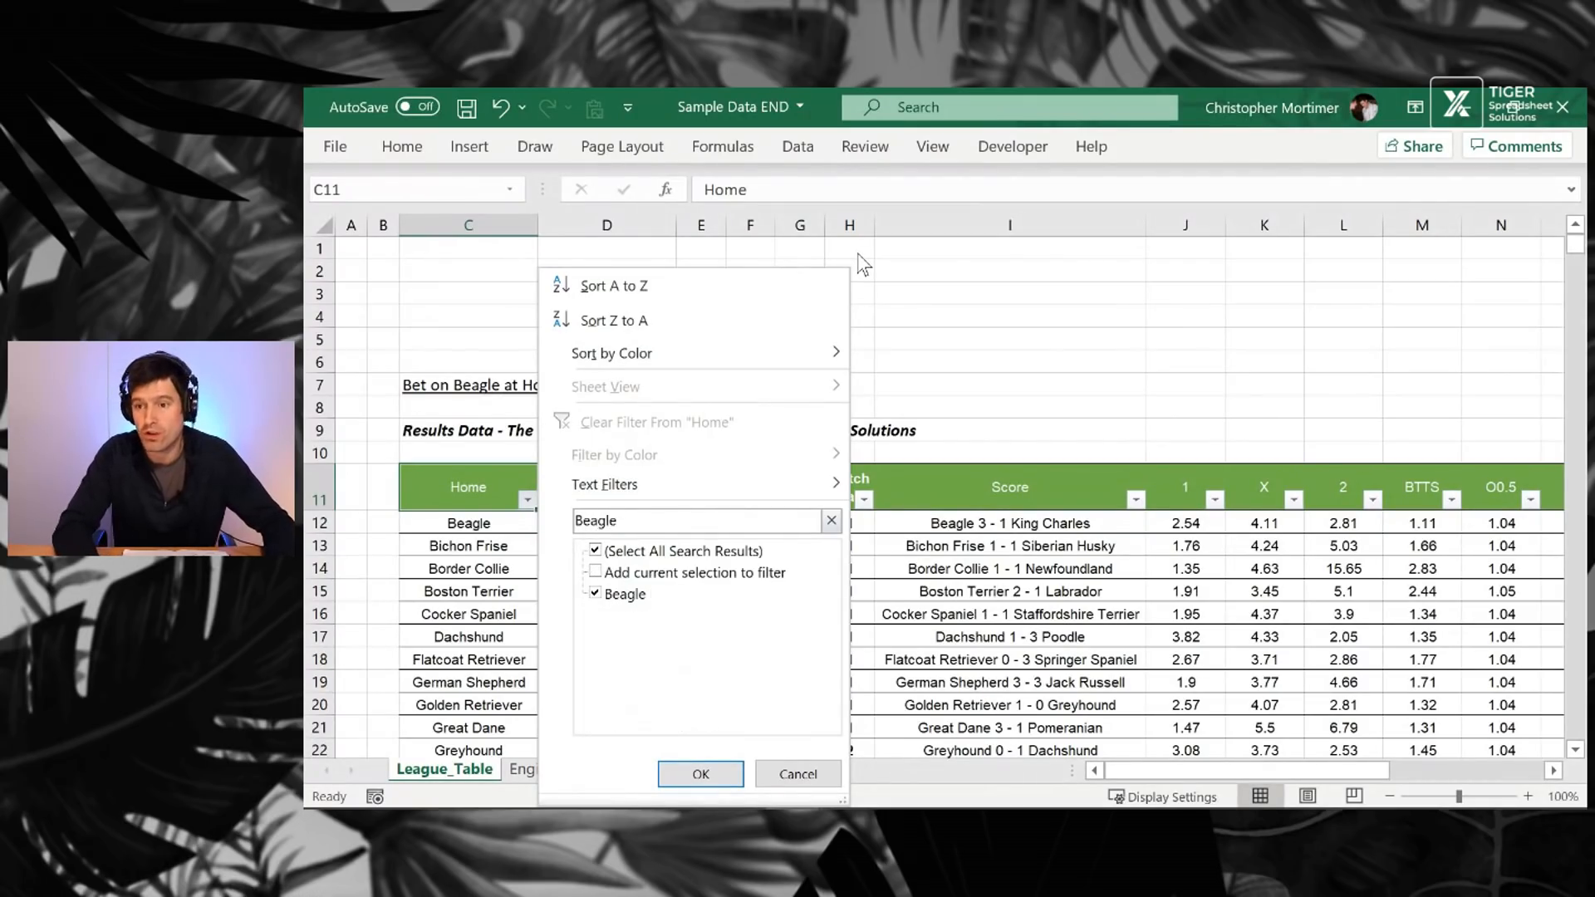
key("Return")
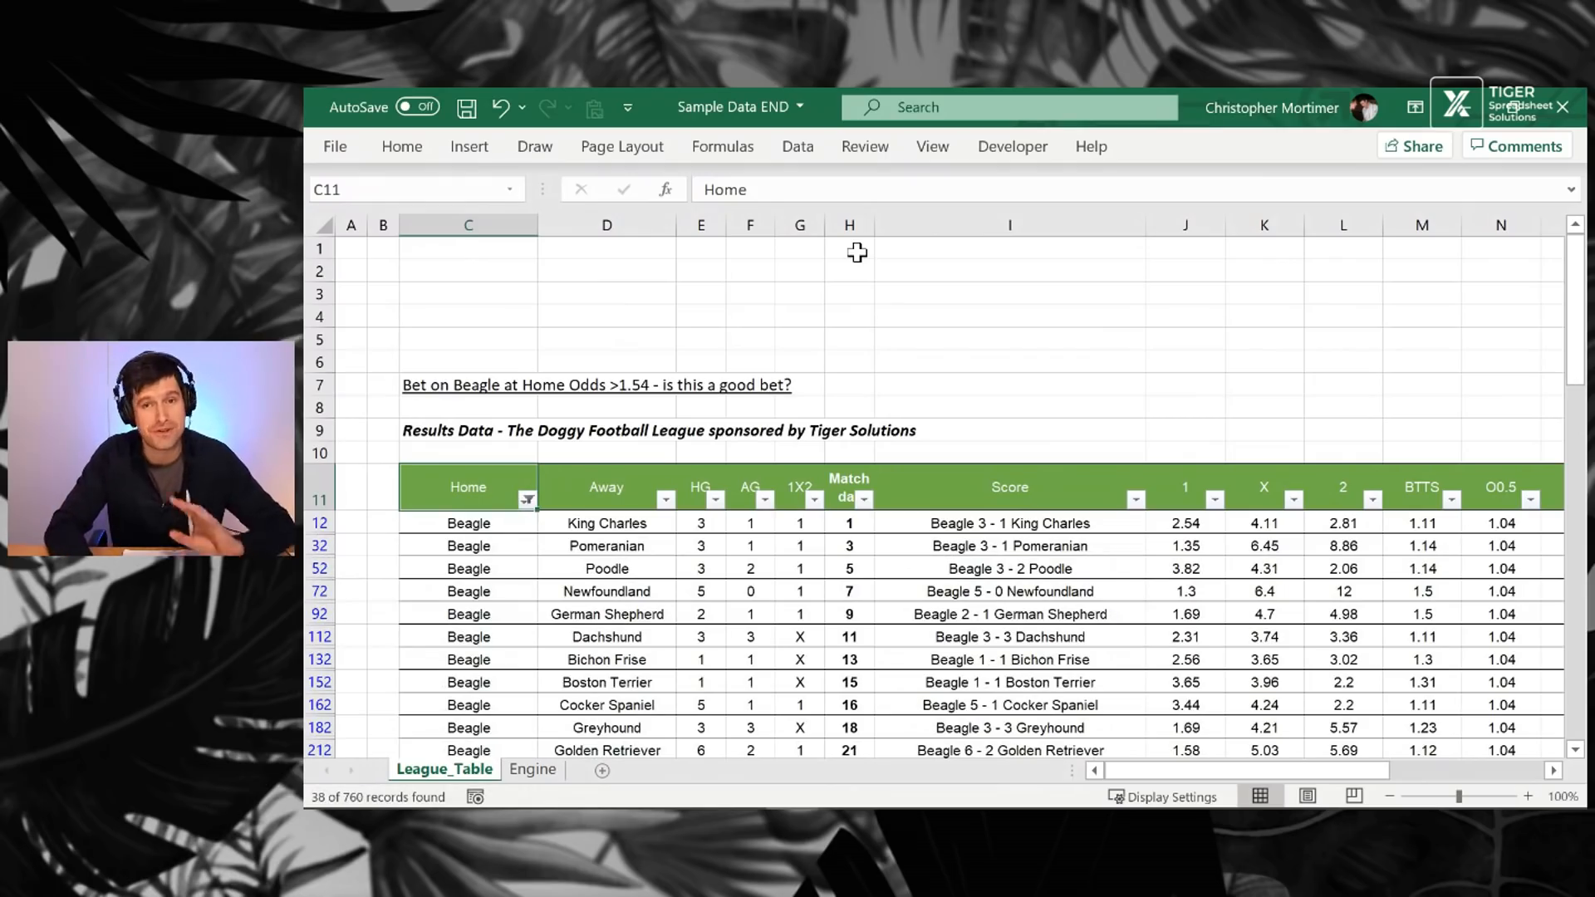
Step: Filter the home odds column (1) to values greater than 1.54
key("Right")
key("Right")
key("Right")
key("Right")
key("Right")
key("Right")
key("Right")
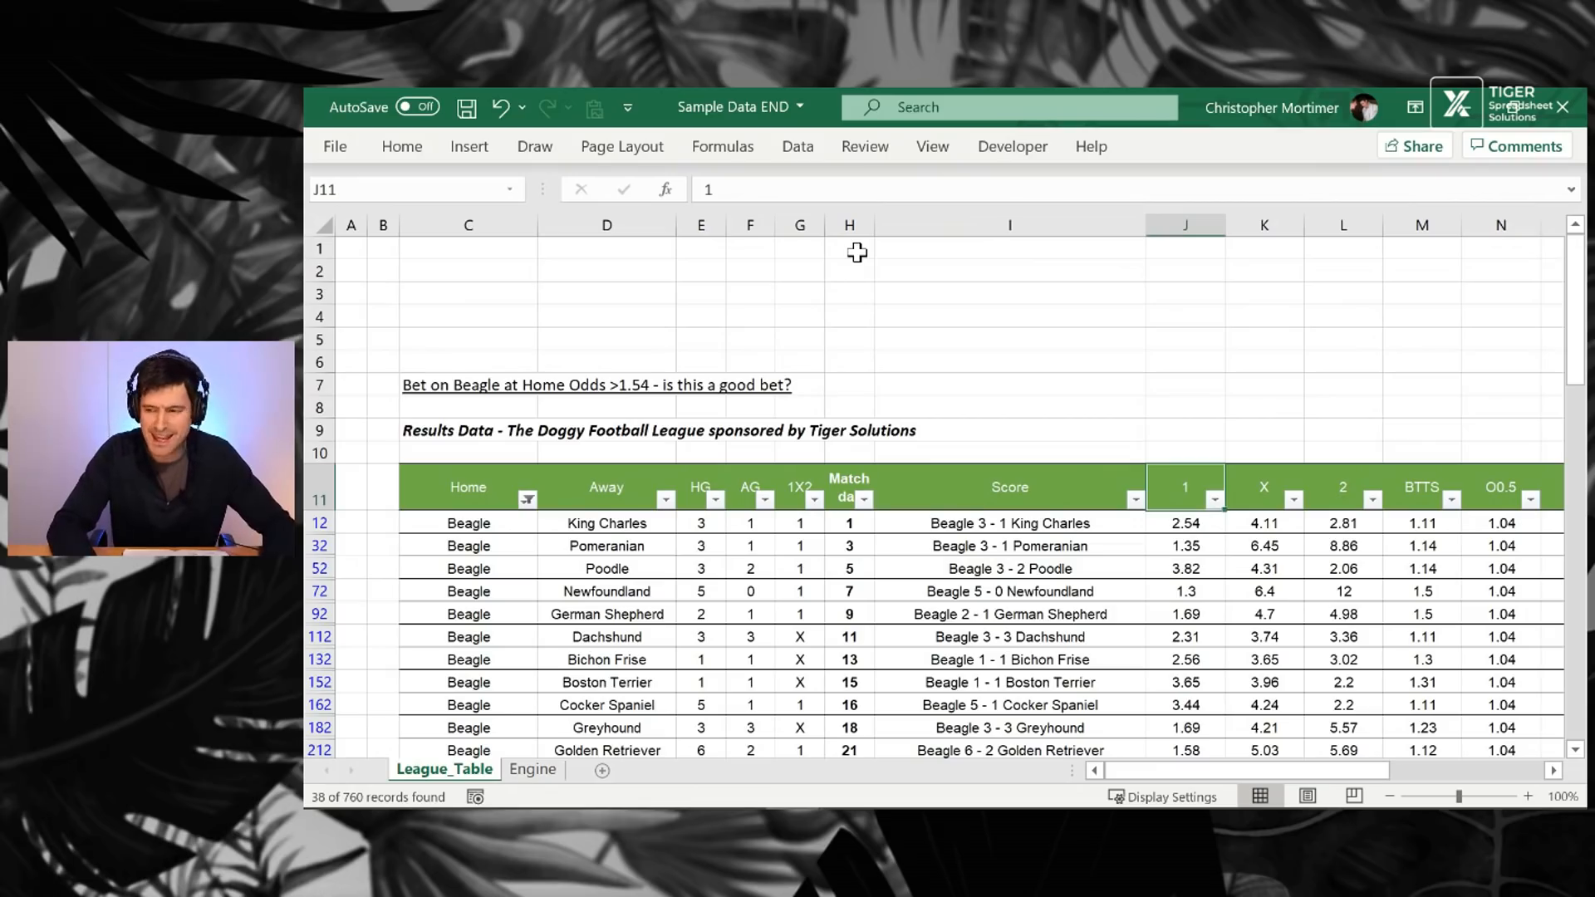
key("alt+Down")
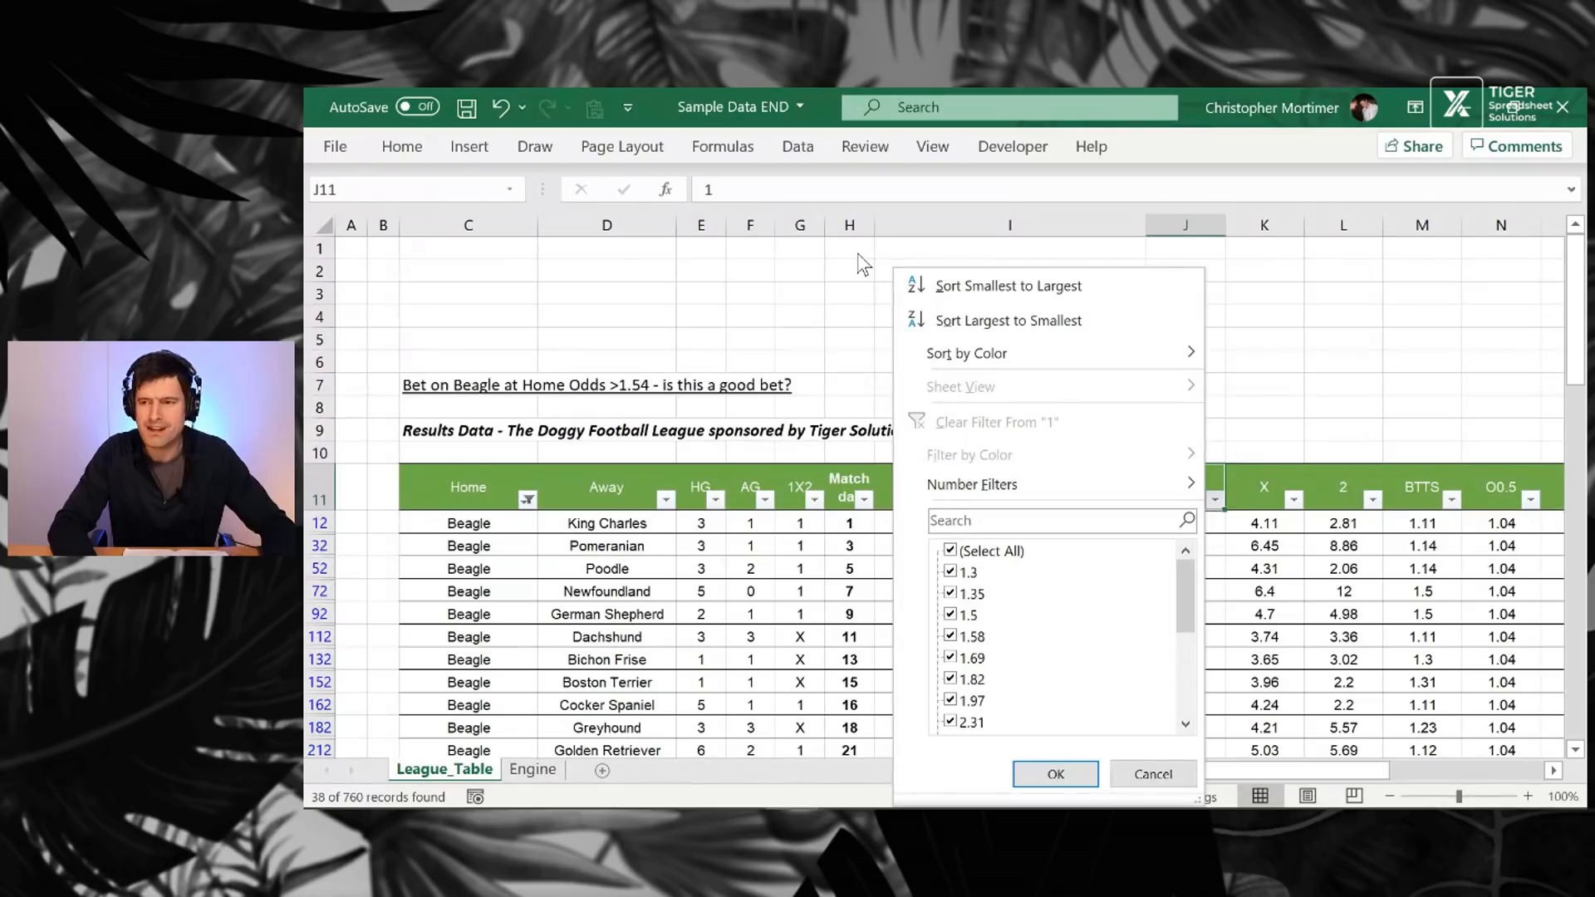
key("Down")
key("Down")
key("Down")
key("Down")
key("Down")
key("Down")
key("Down")
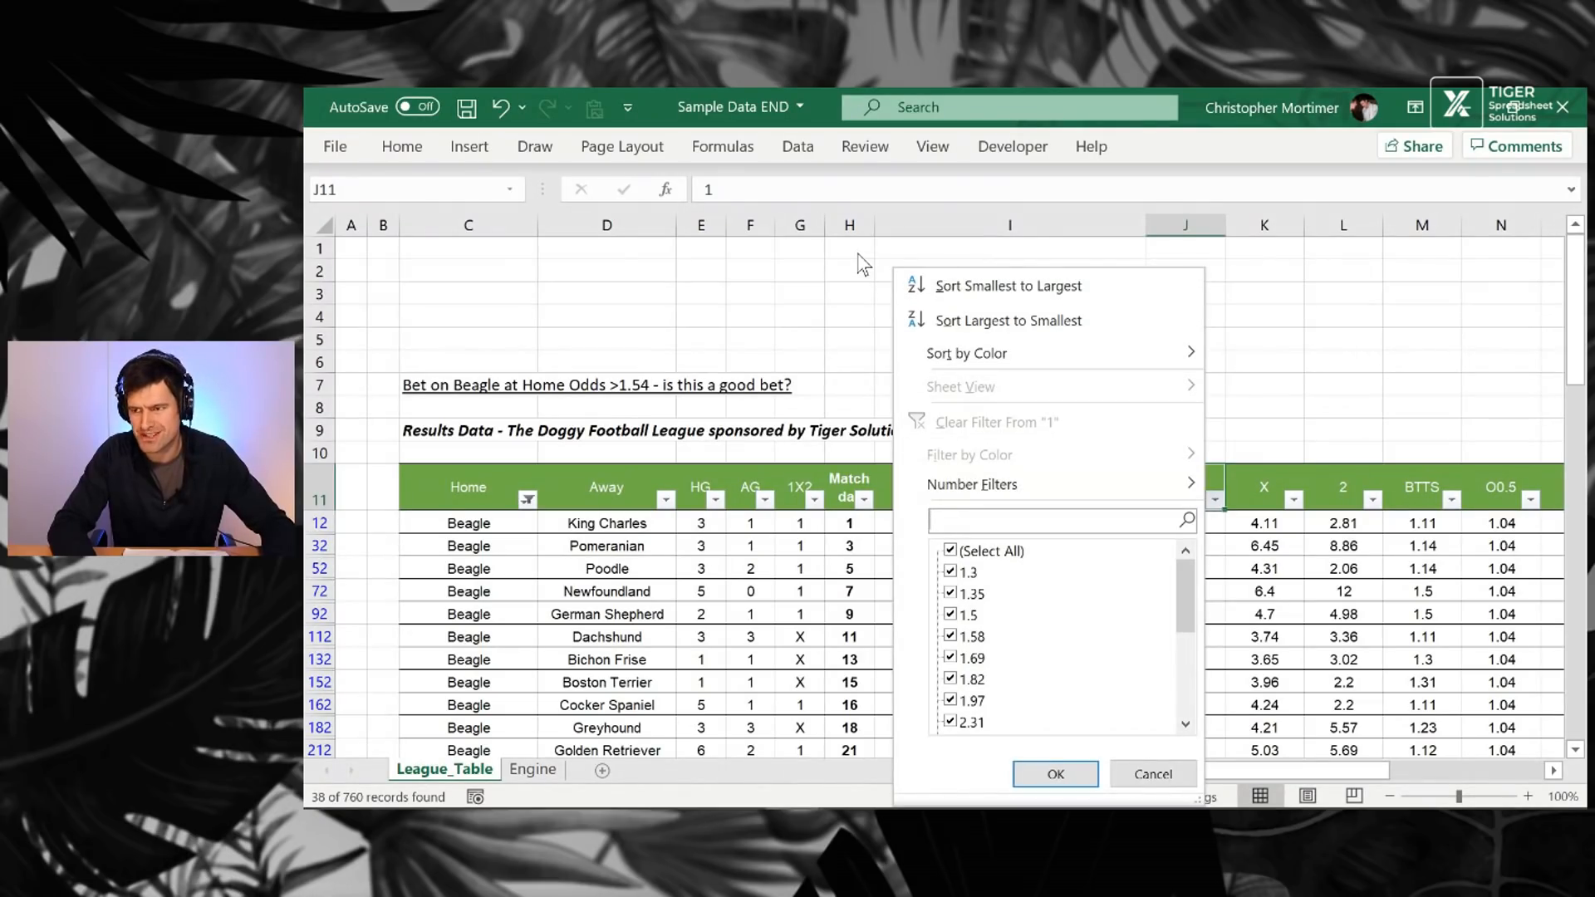
key("Up")
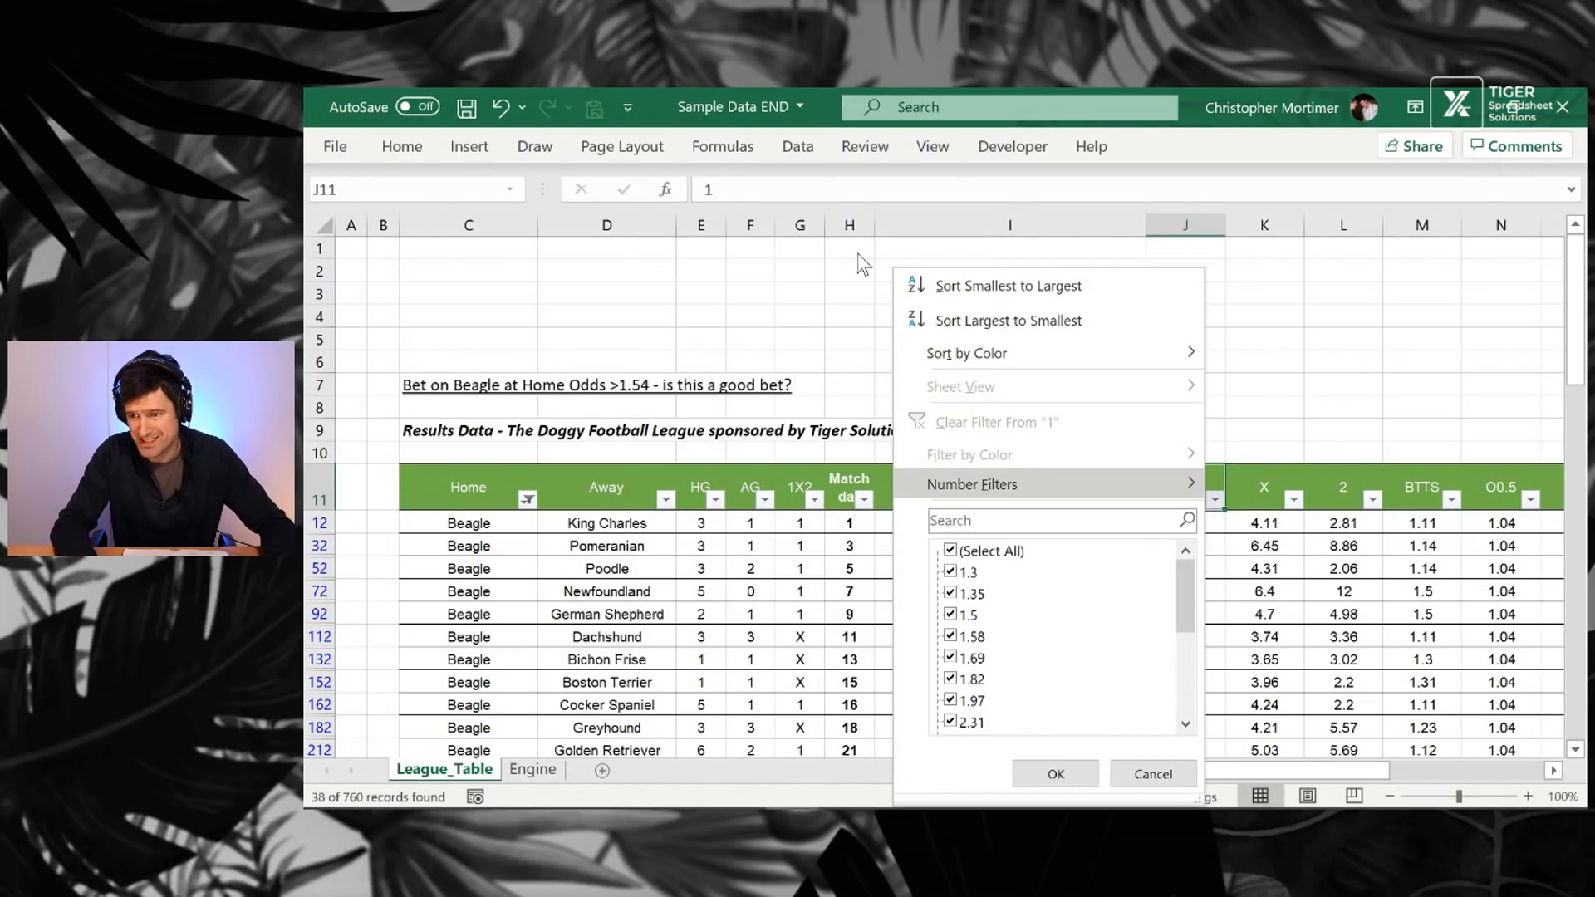
key("Right")
key("Down")
key("Down")
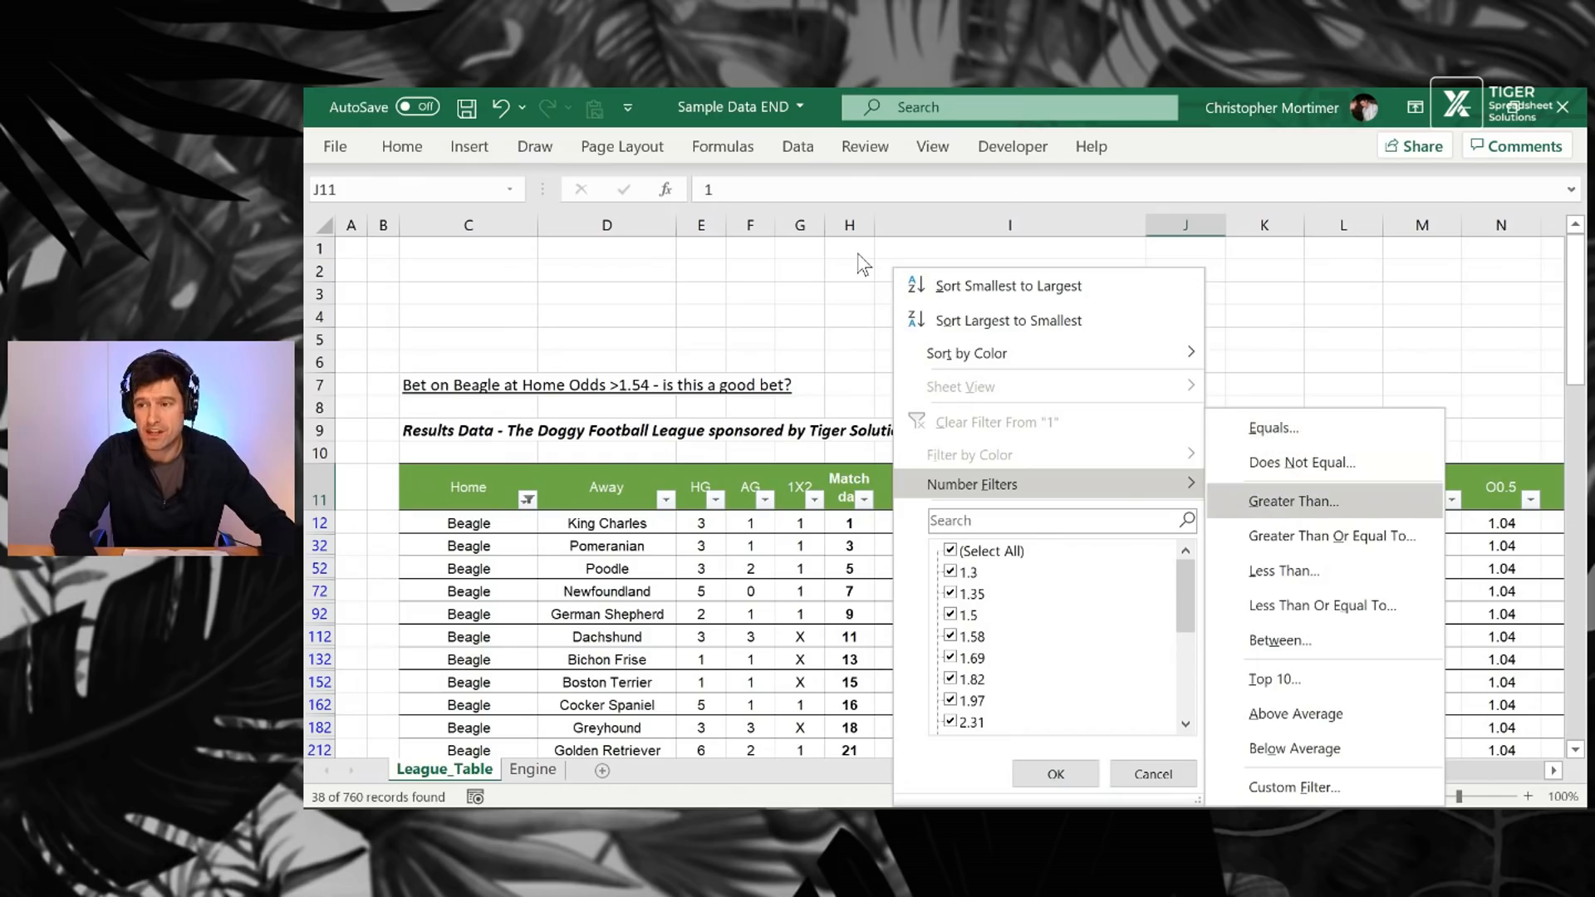
key("Return")
type("1.54")
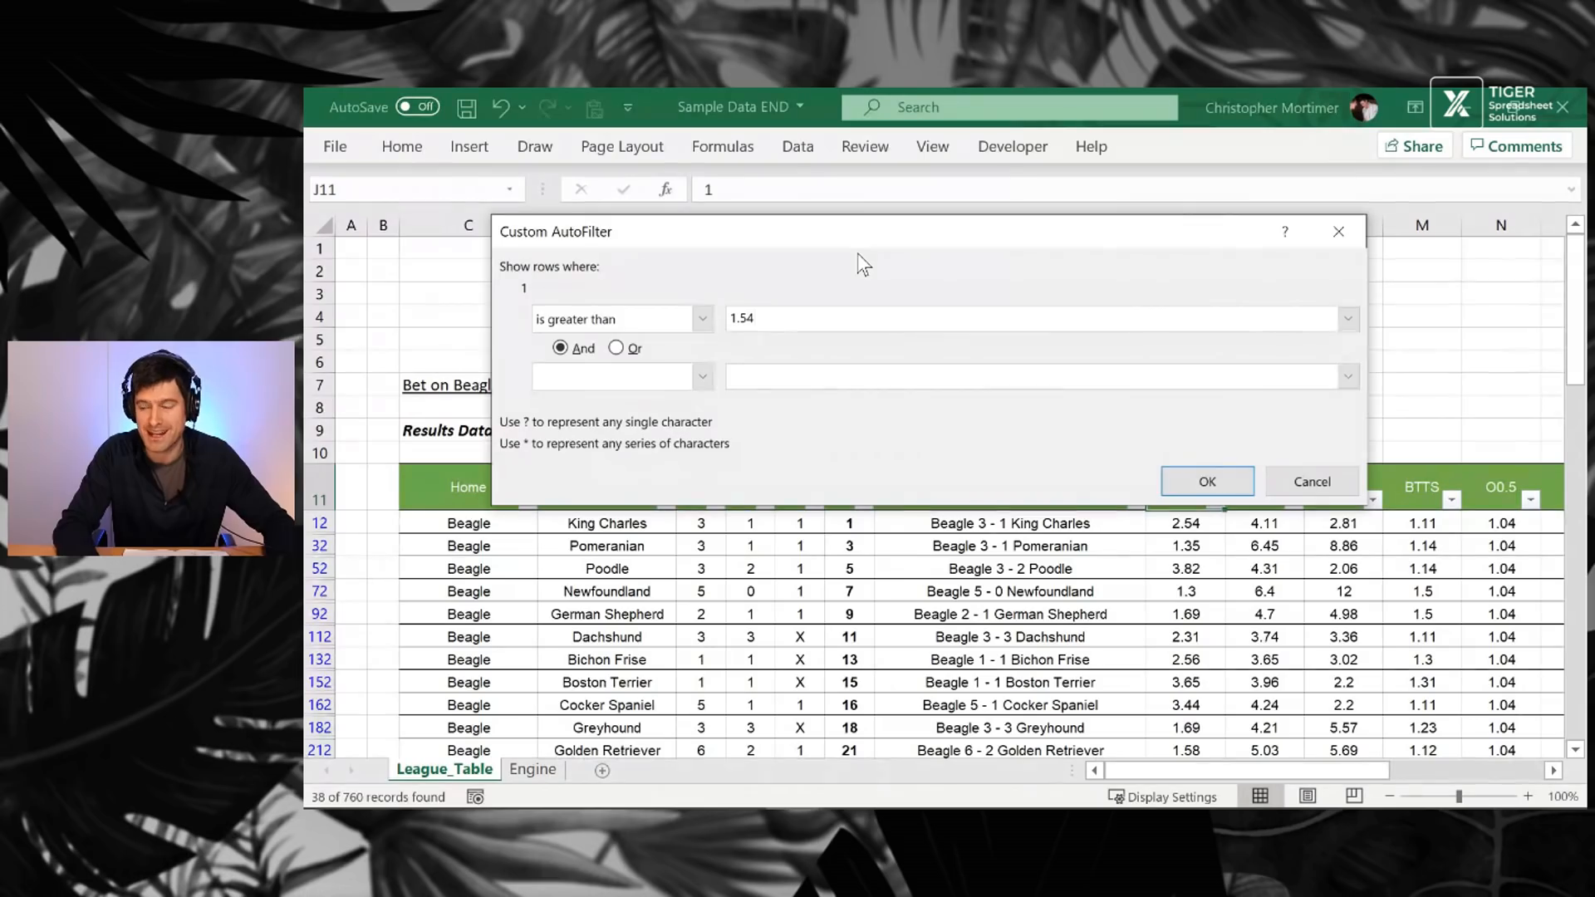
key("Return")
Step: Check the sum of the filtered Returns Home Win column by selecting it down to the last match
key("Right")
key("Right")
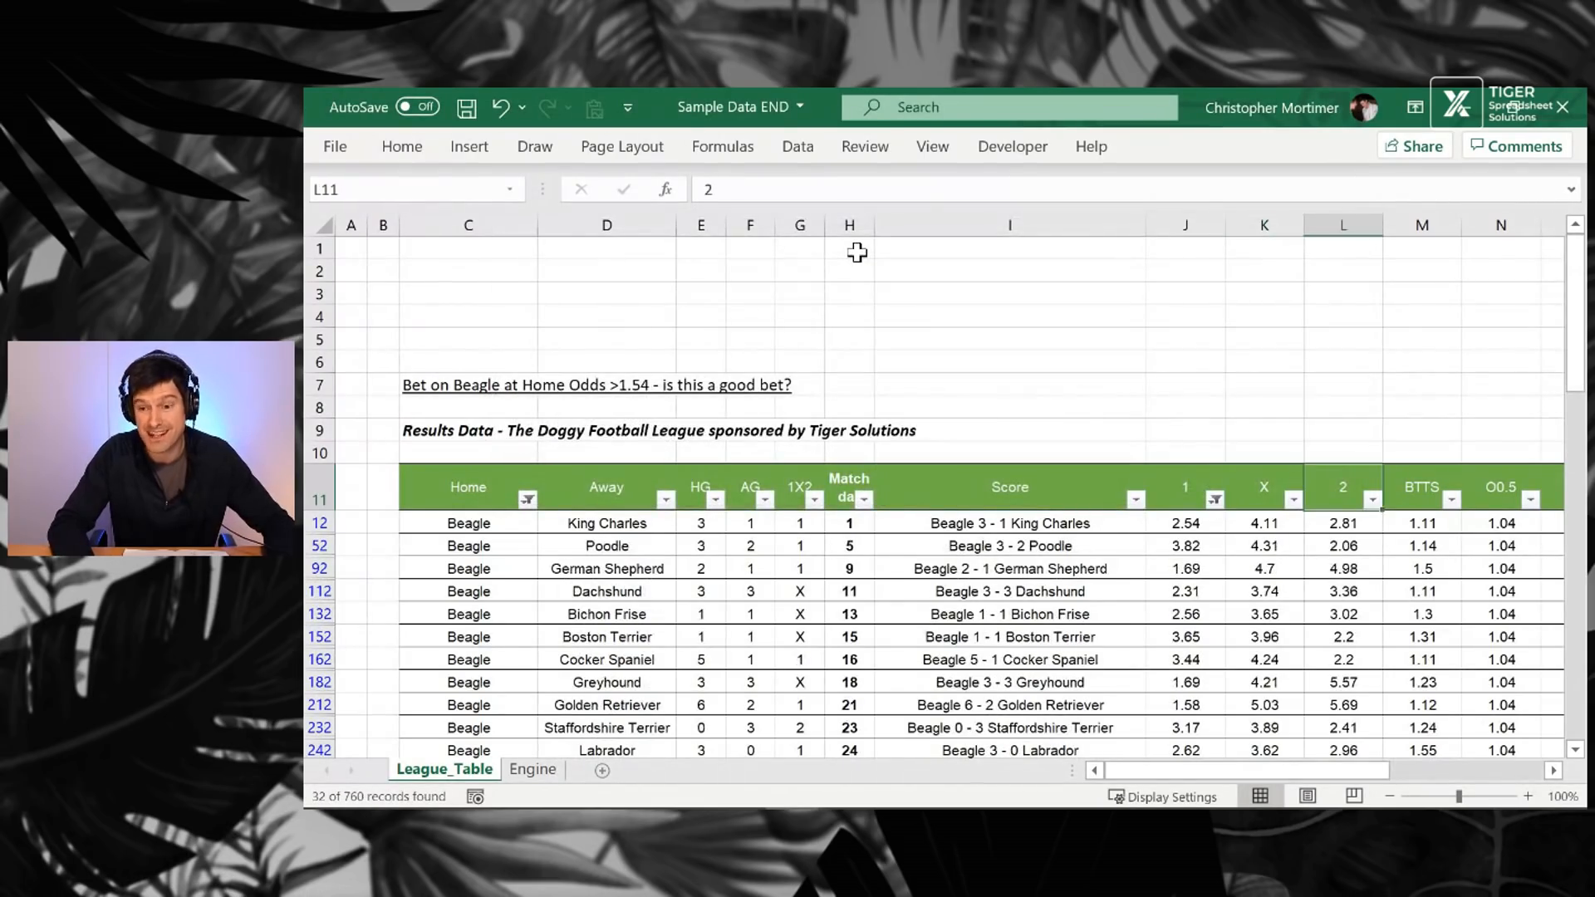
key("ctrl+Right")
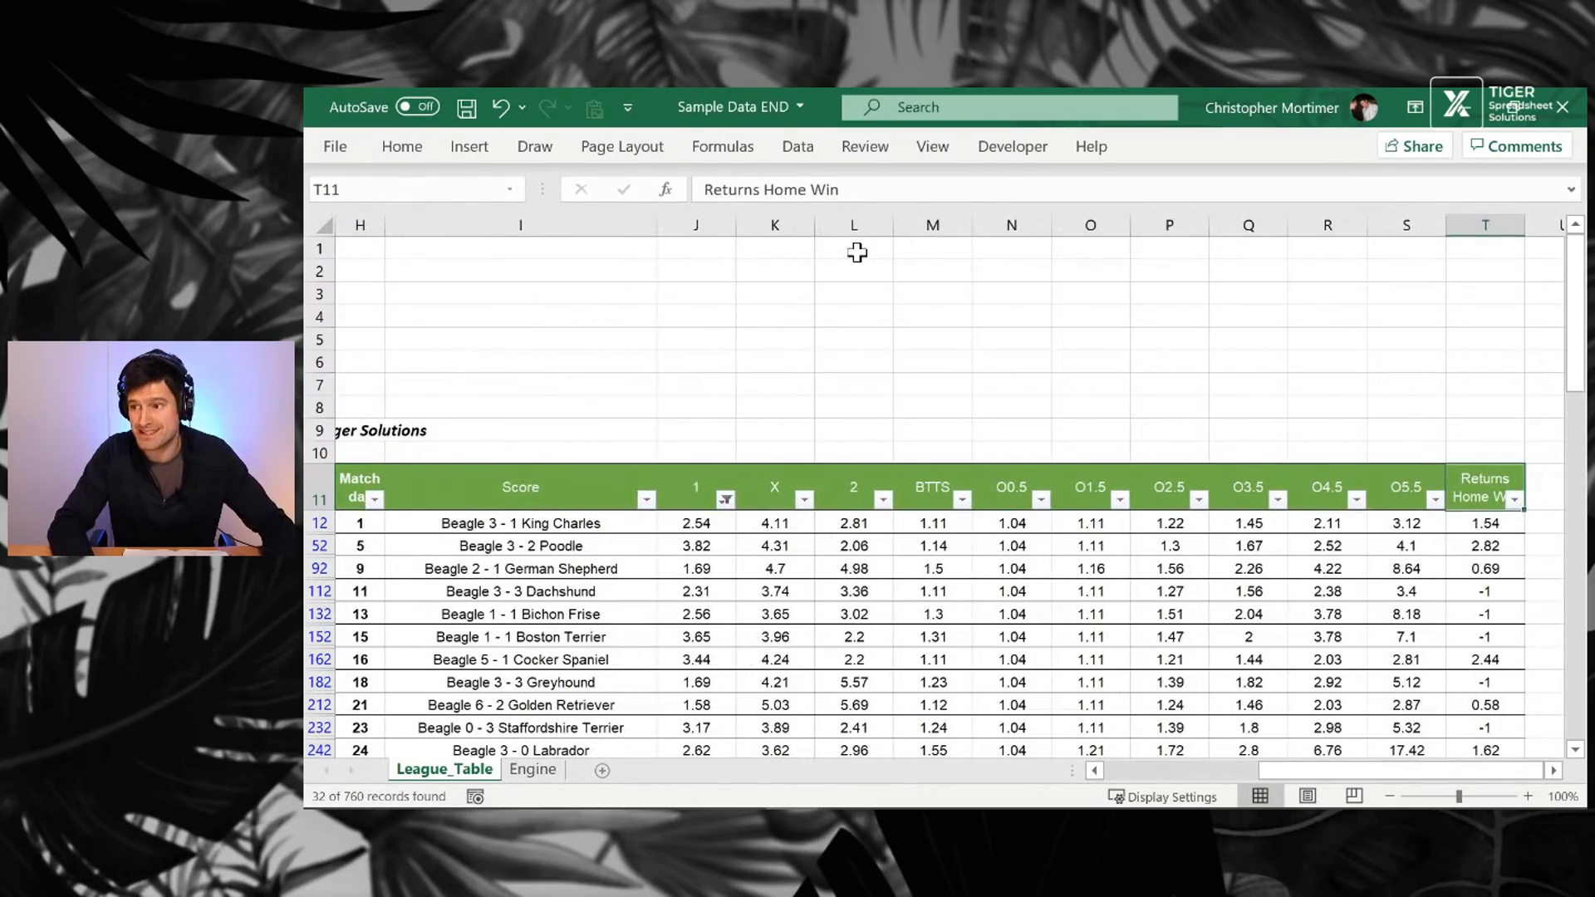
key("ctrl+shift+Down")
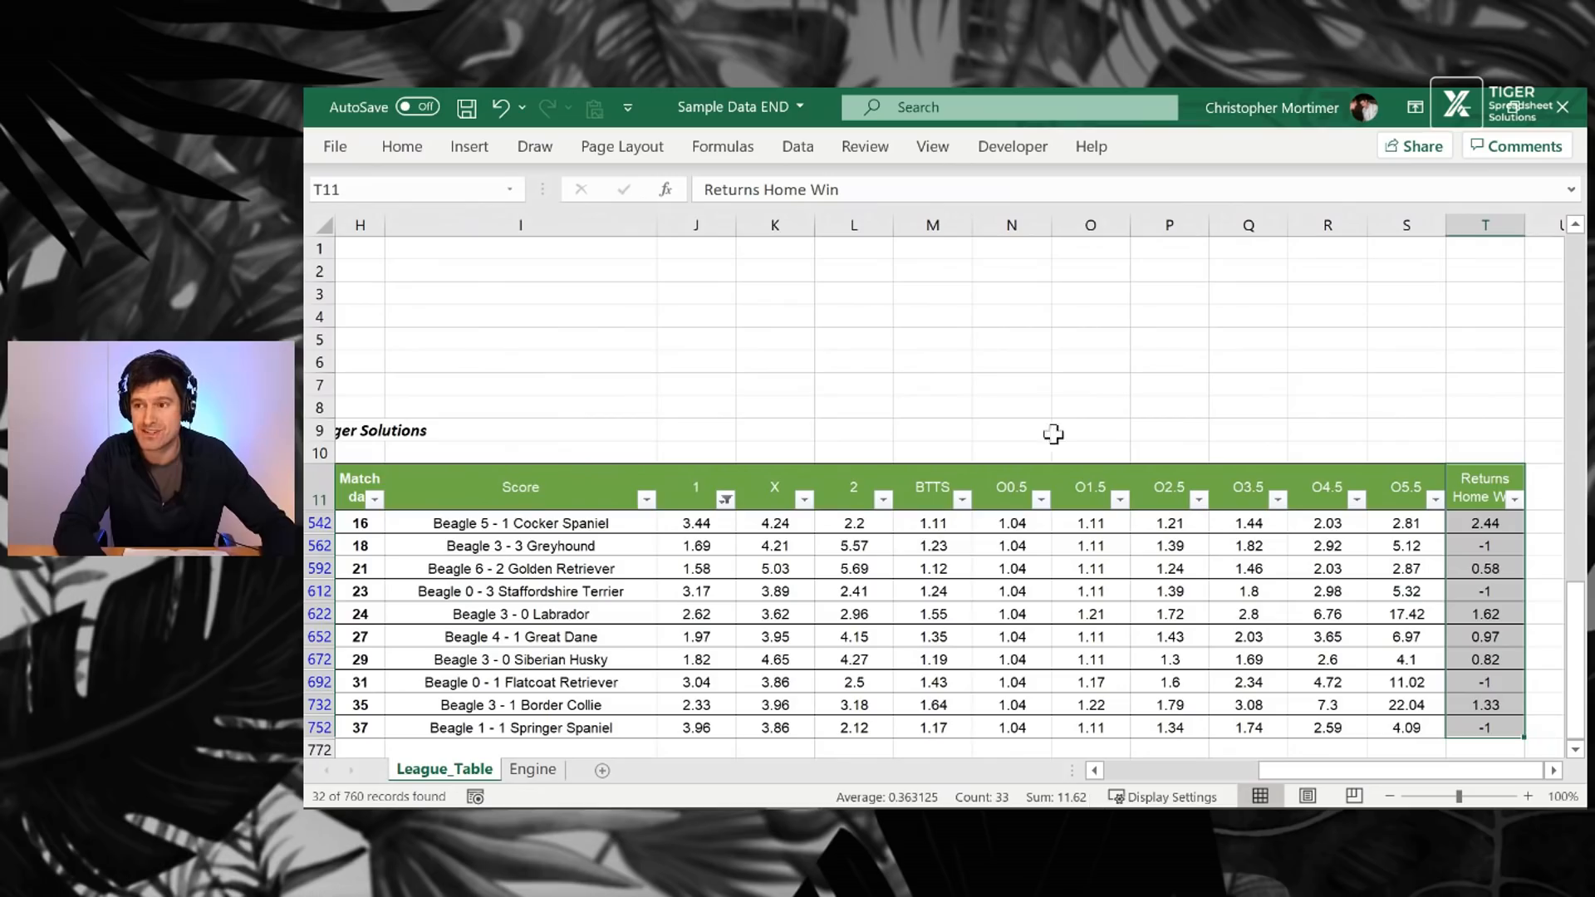
left_click(864, 356)
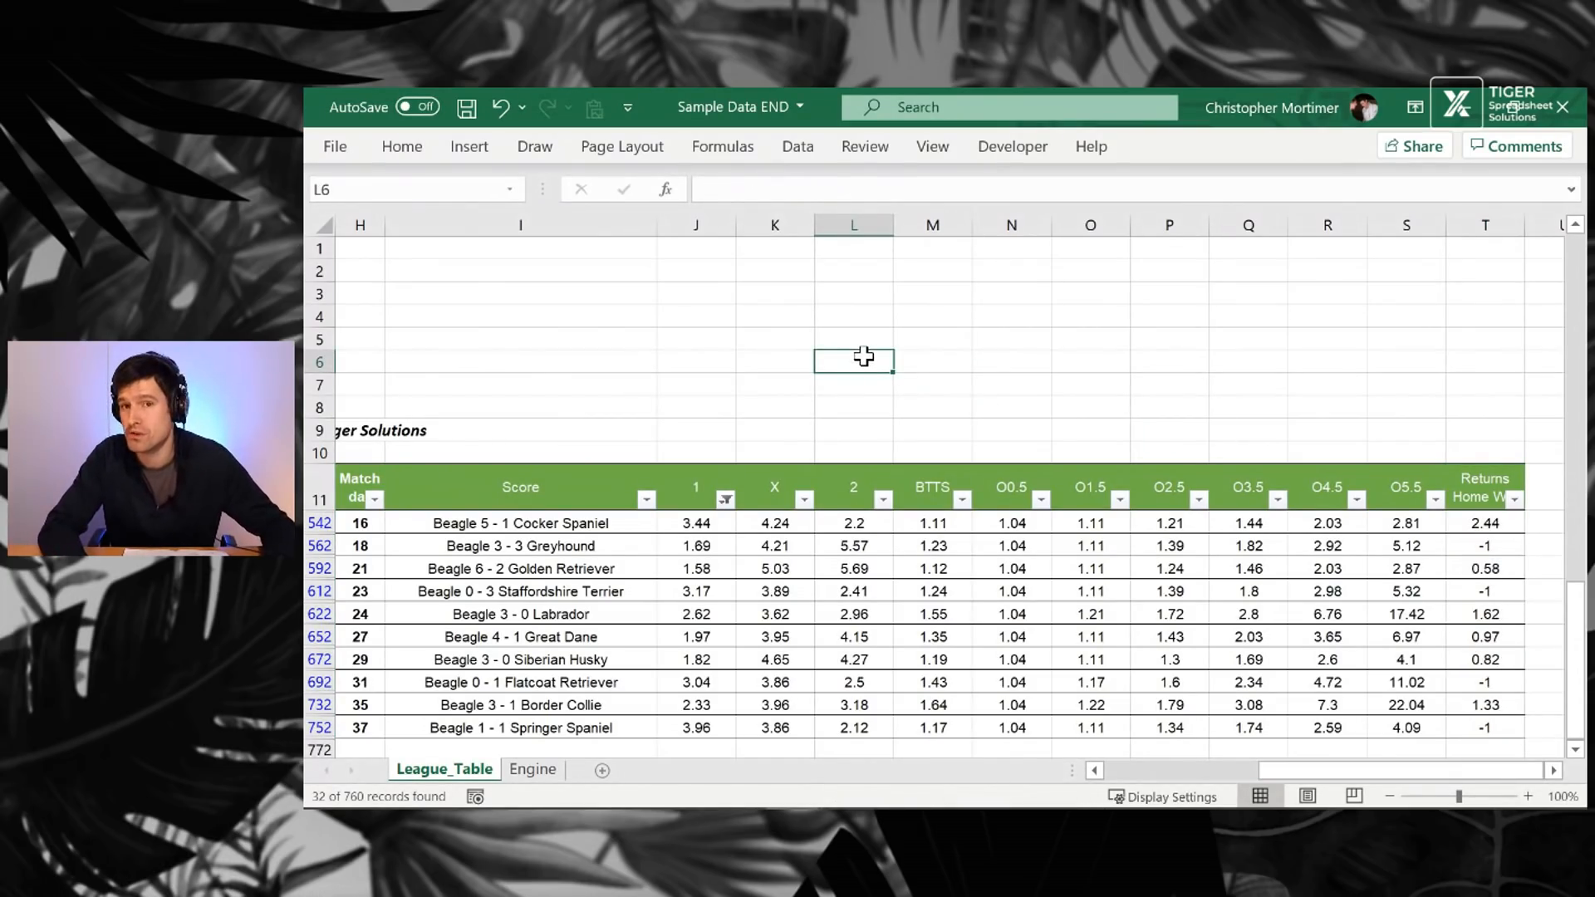
Step: Enter the label DSUM in cell C2 above the betting question
key("ctrl+Left")
key("Right")
key("Right")
key("Up")
key("Up")
key("Up")
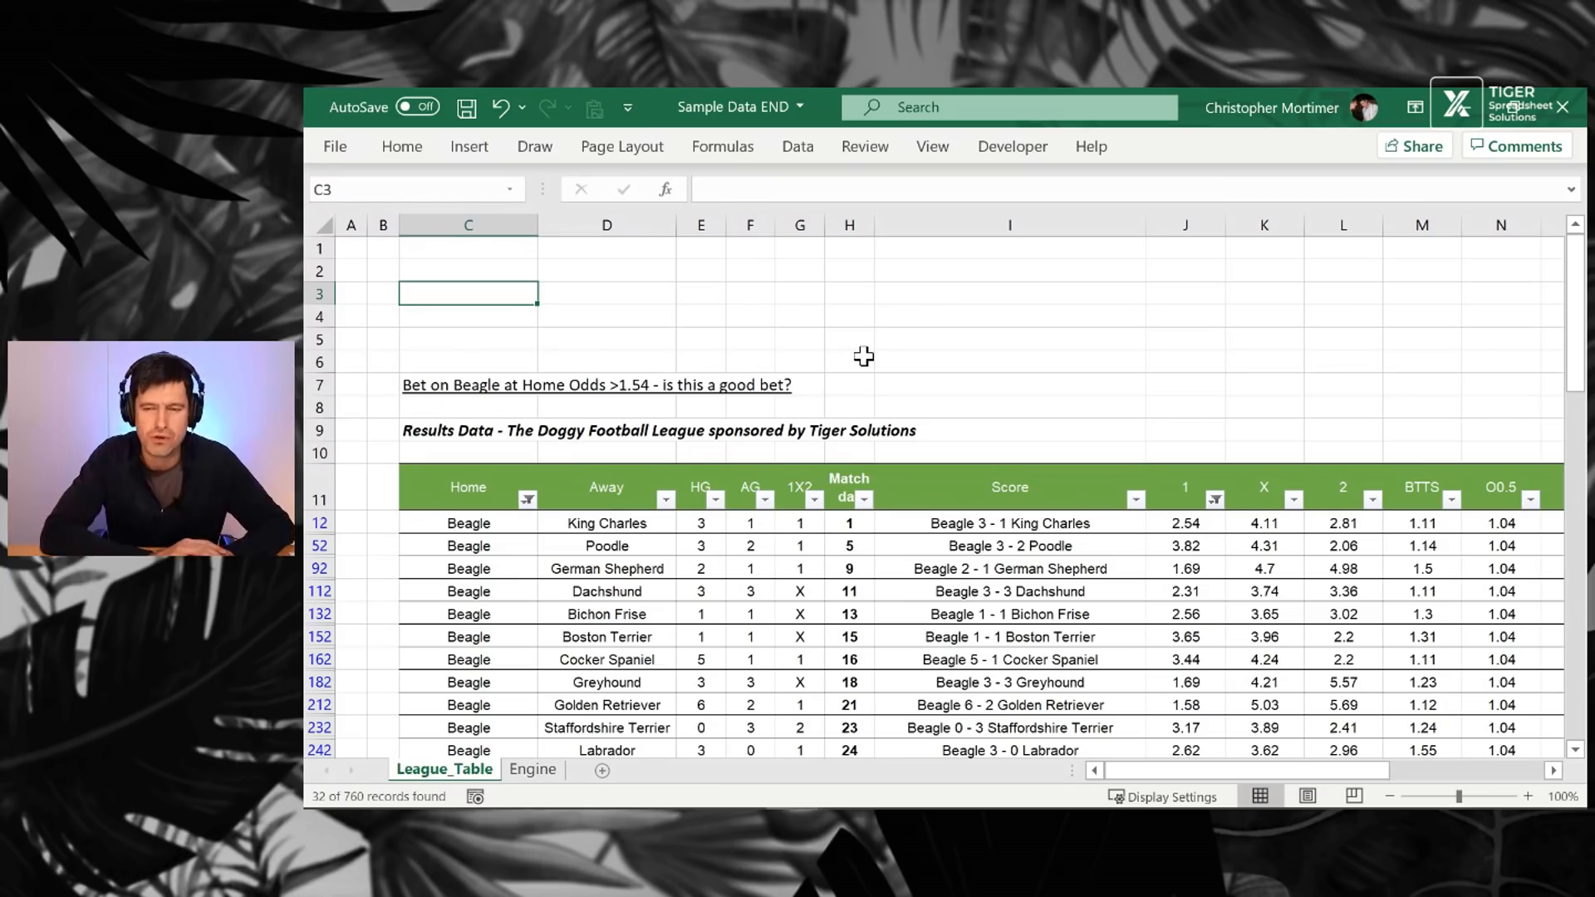
key("Up")
type("DSUM")
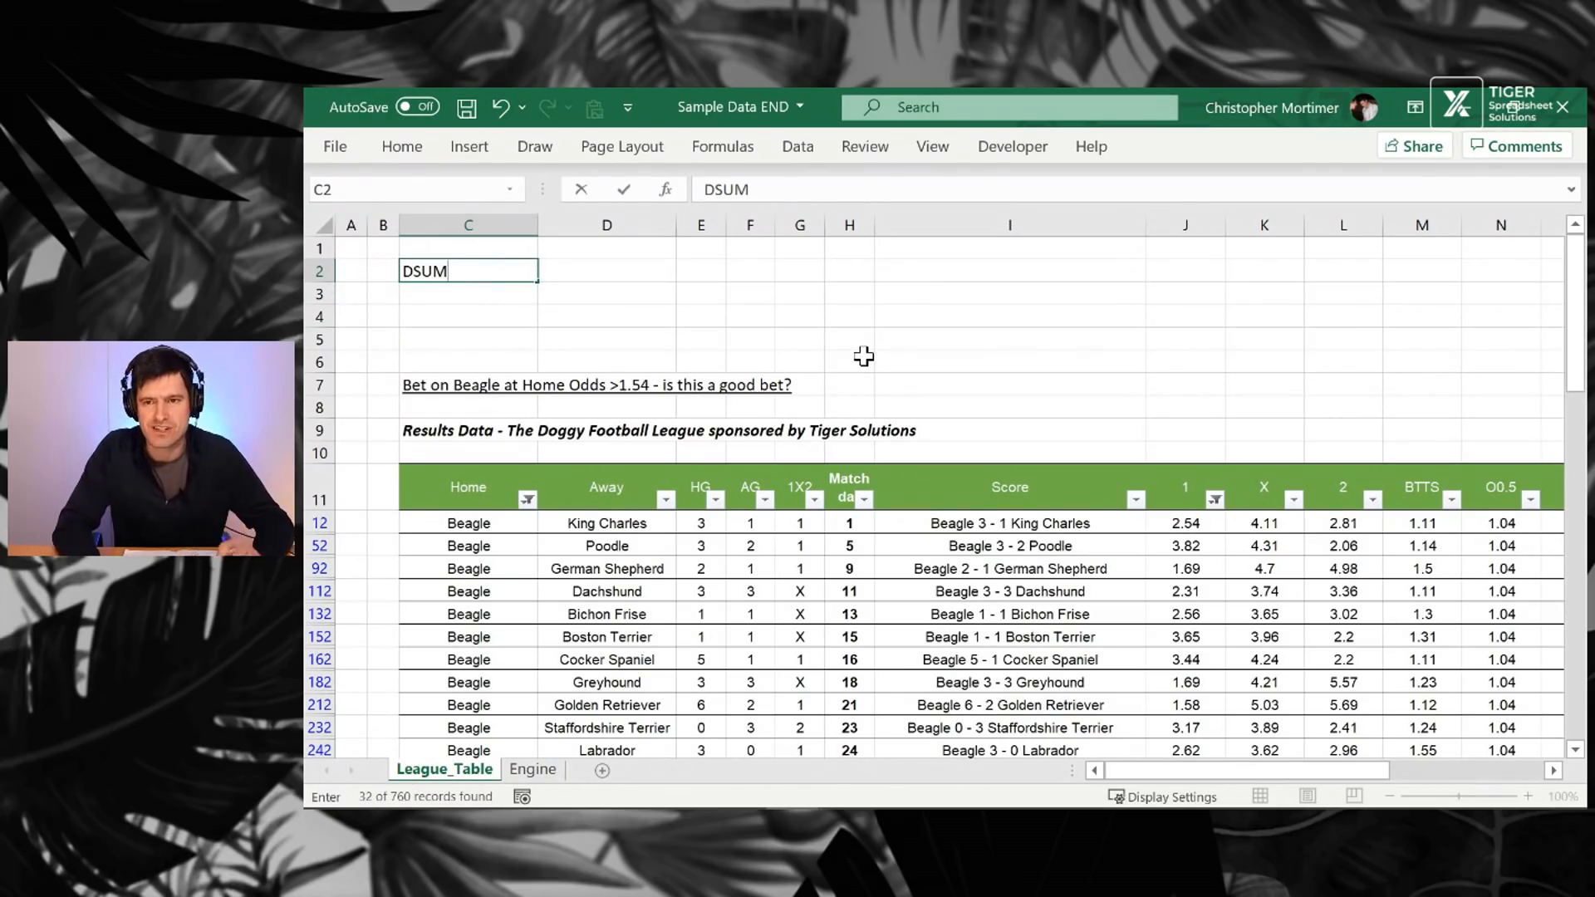
key("Return")
key("Return")
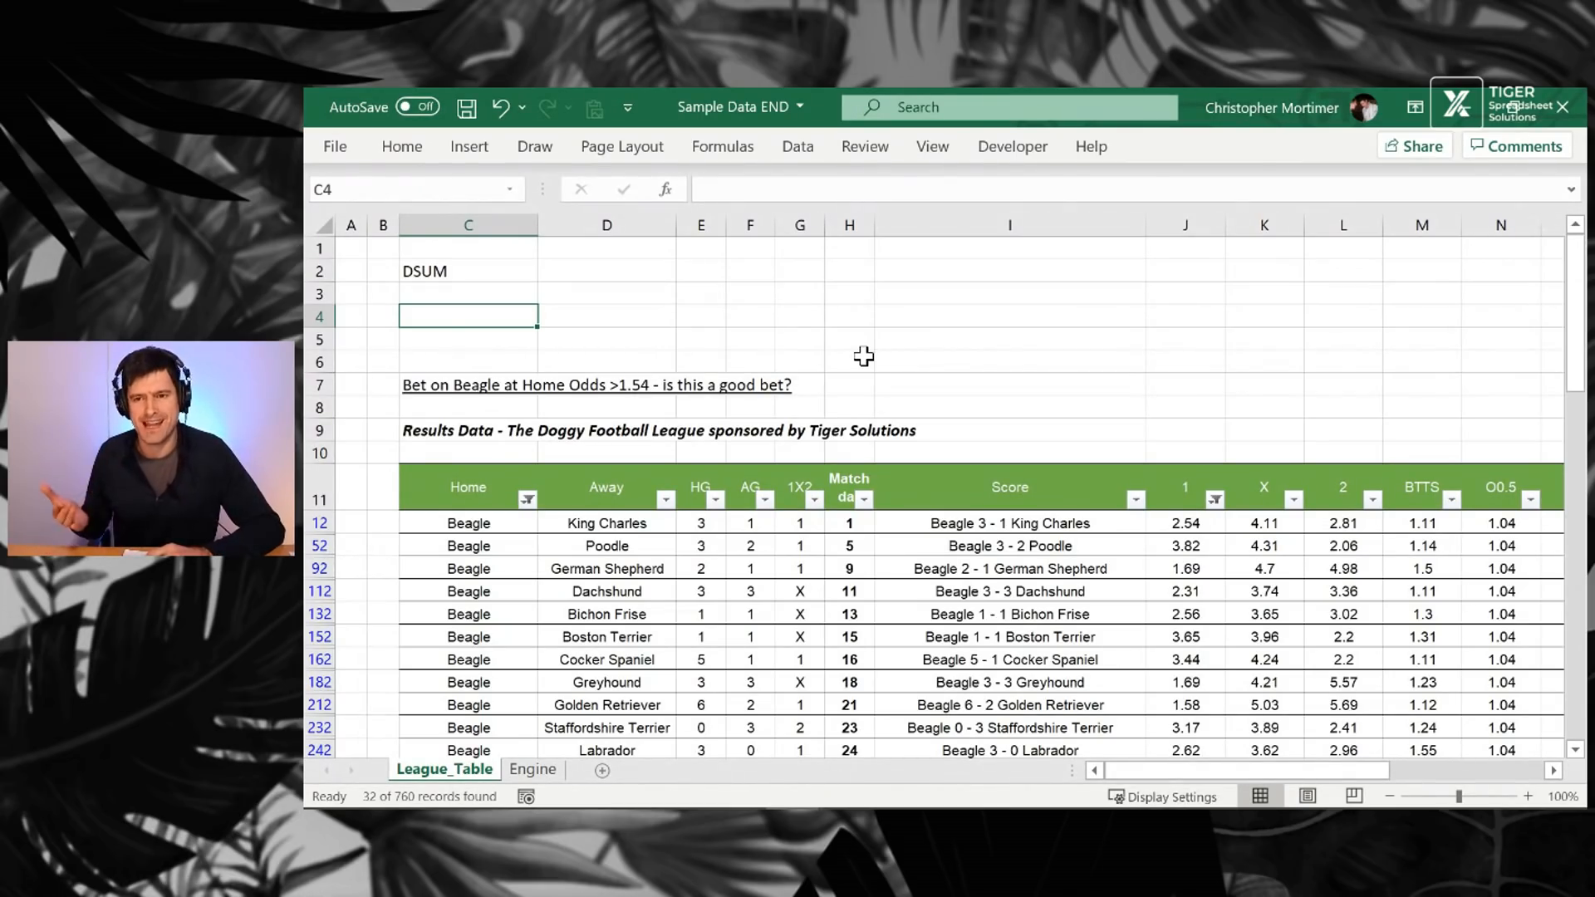
Step: Apply all borders to the two-by-two range C4:D5 as a criteria block below the DSUM label
key("shift+Right")
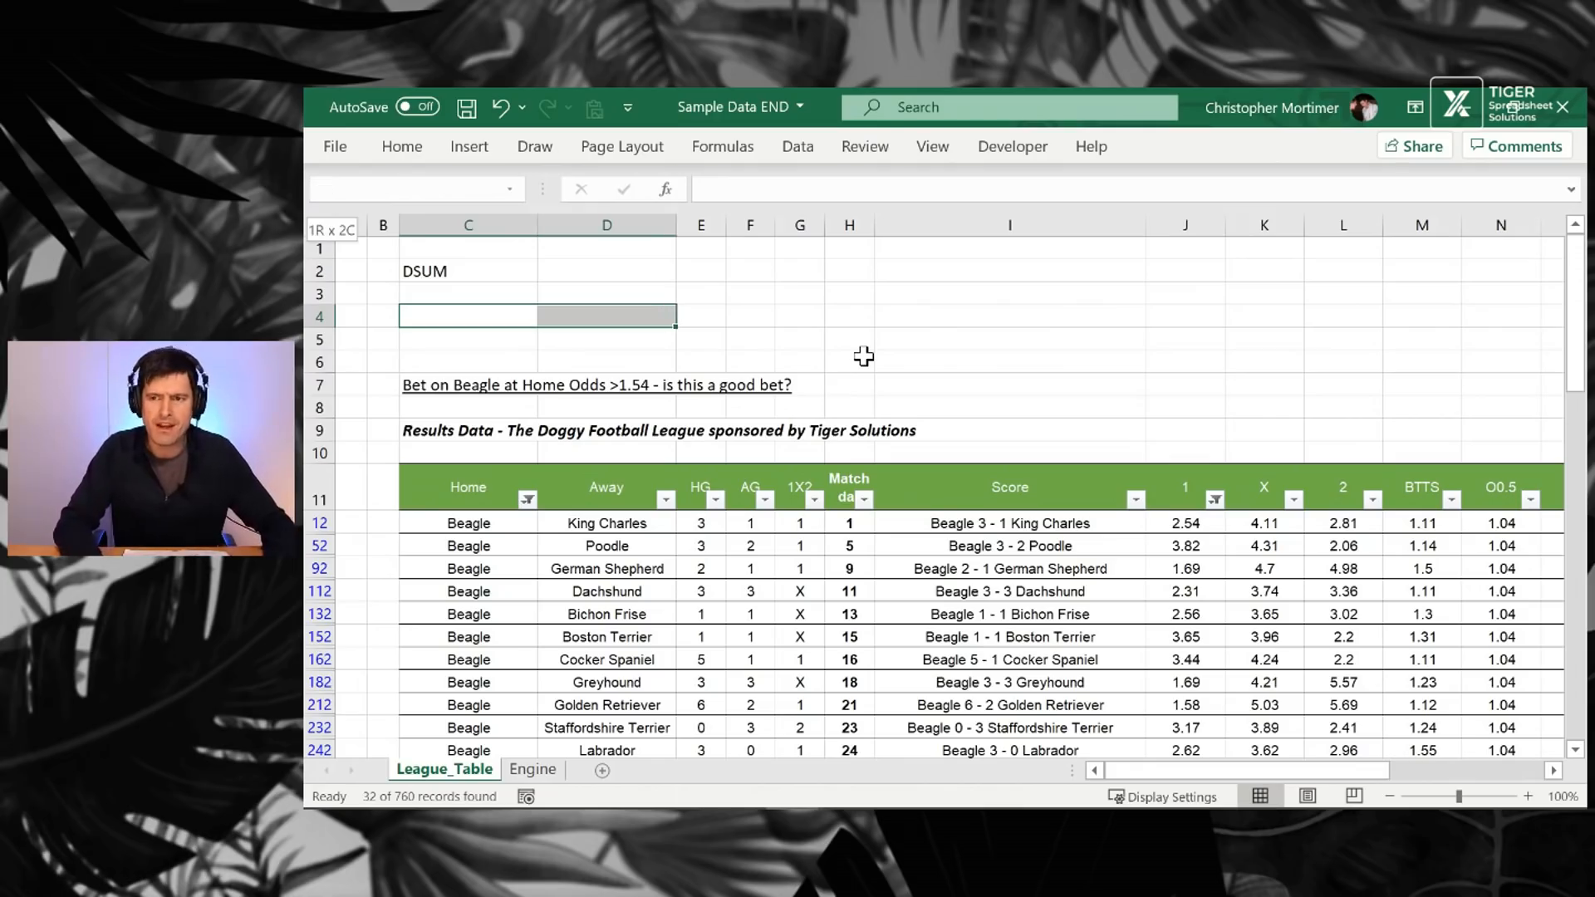
key("shift+Down")
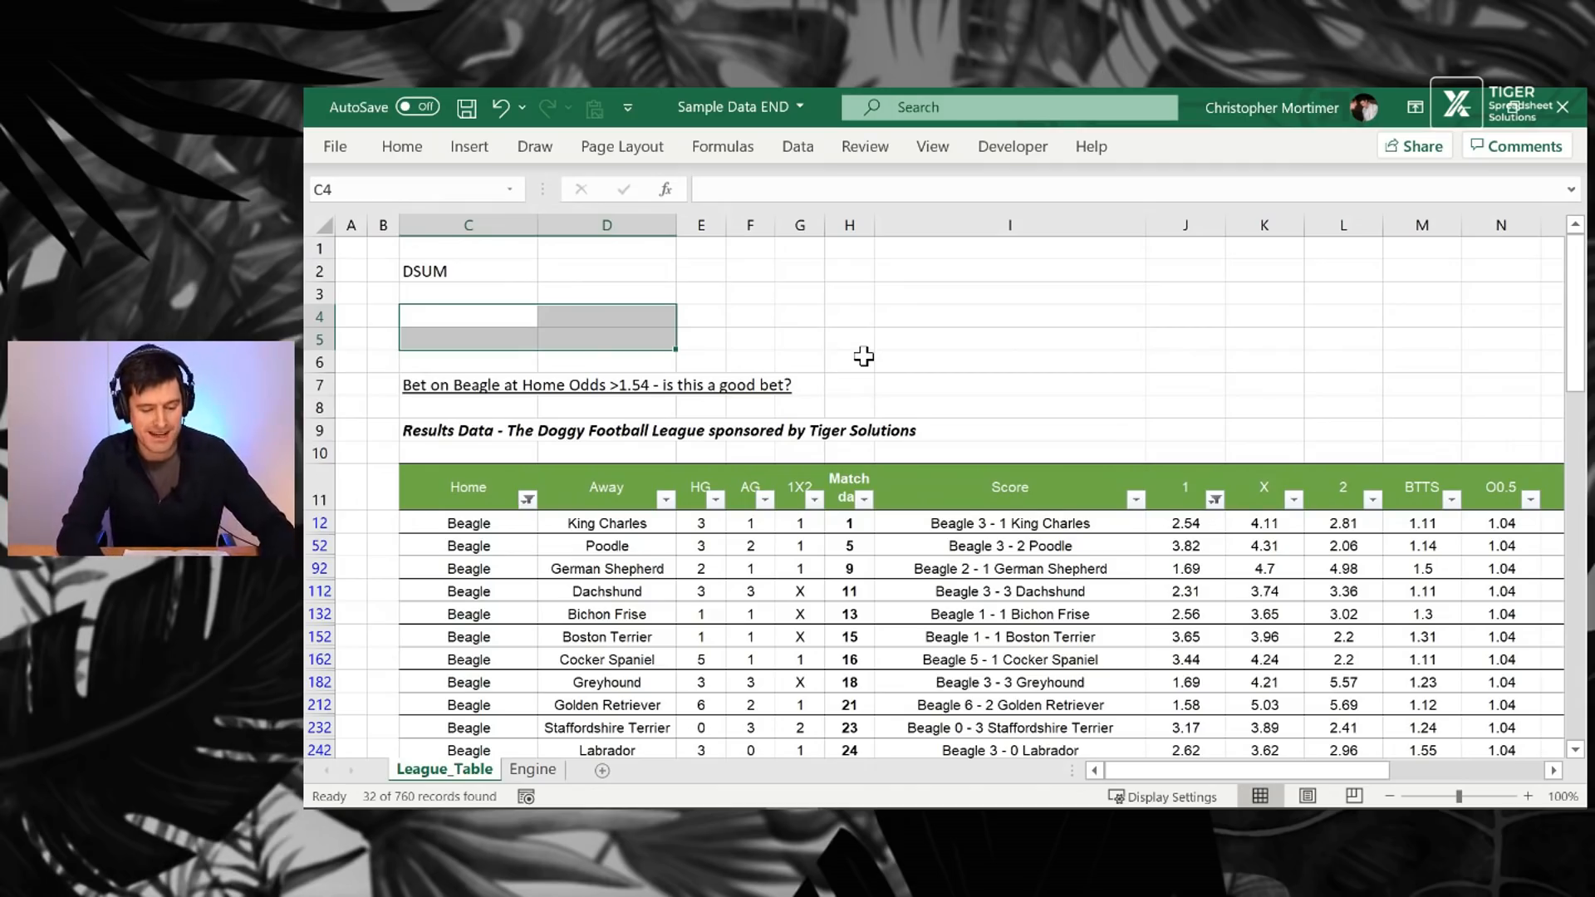
key("alt+h")
key("b")
key("a")
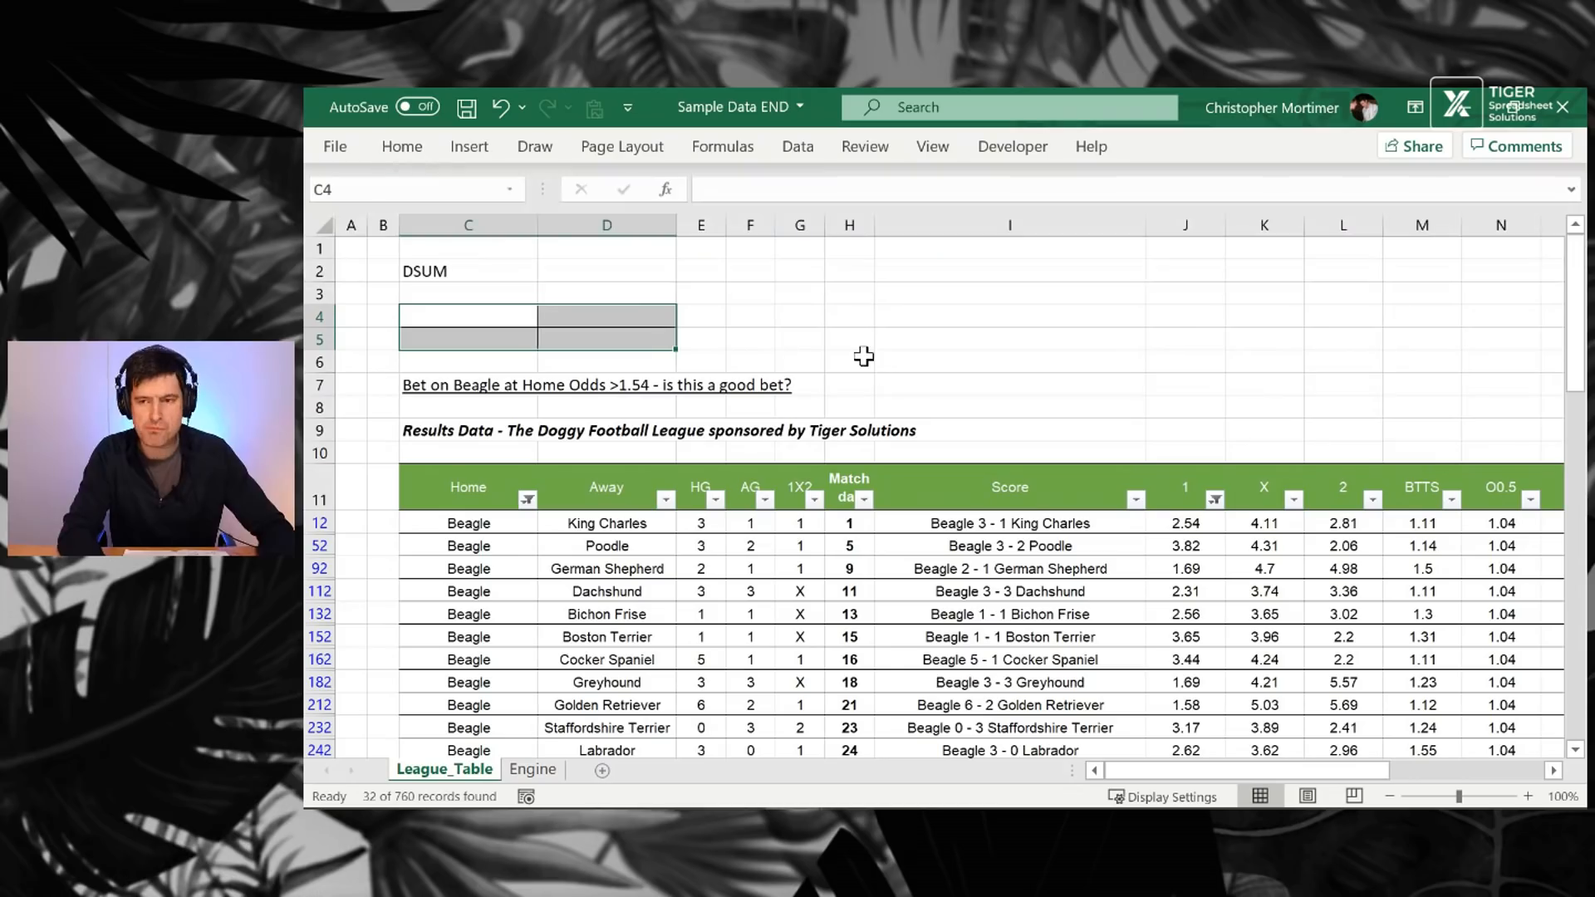
key("Left")
key("Right")
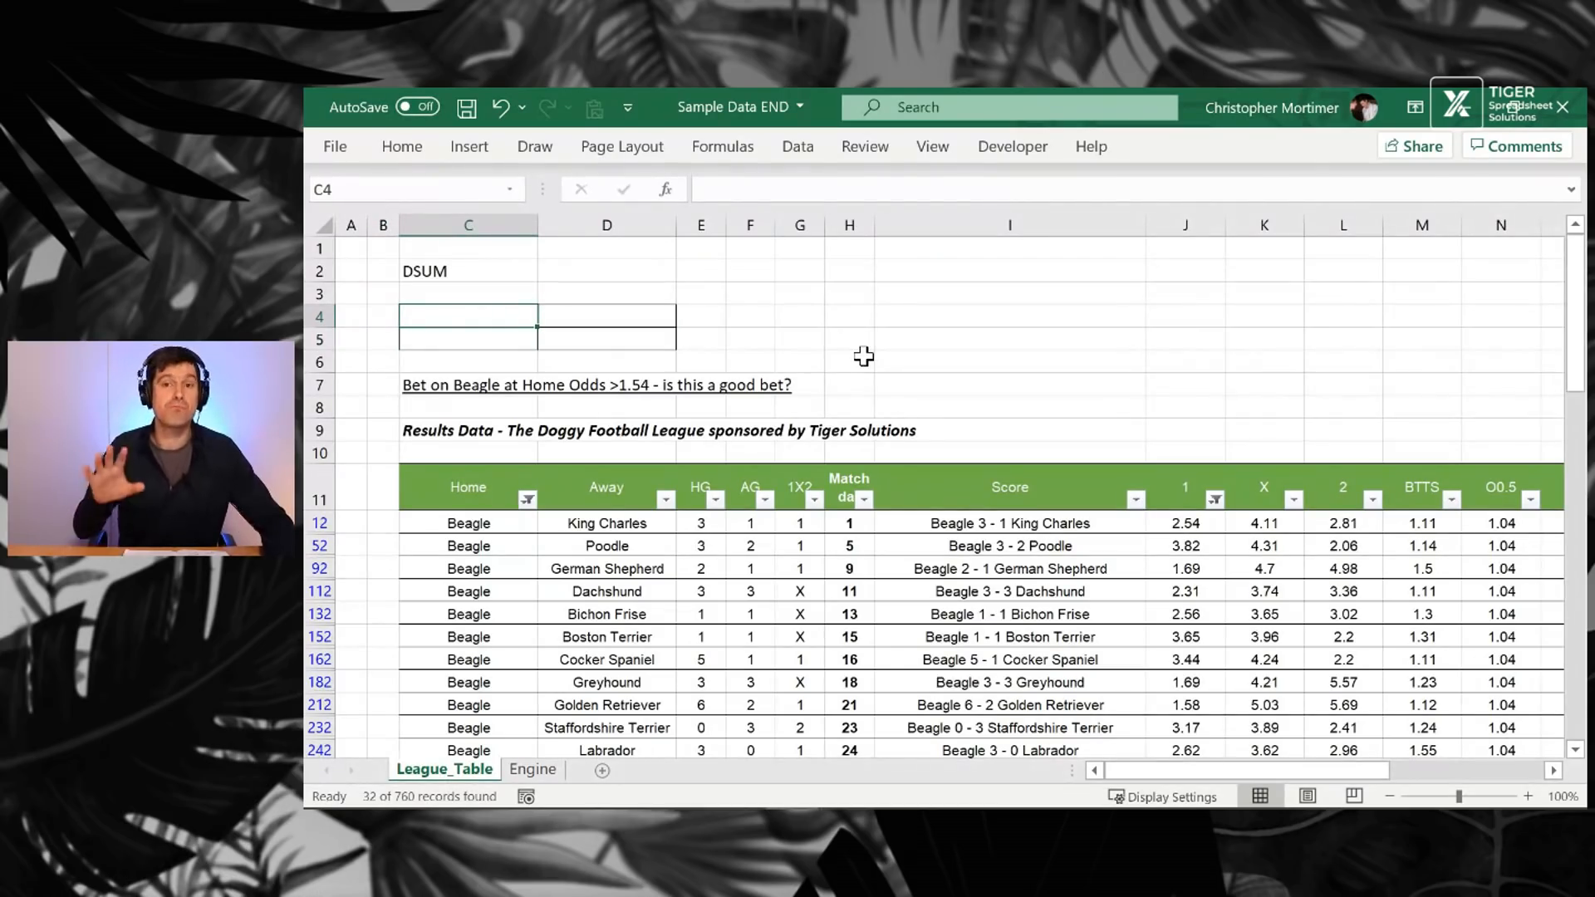
key("Left")
key("Right")
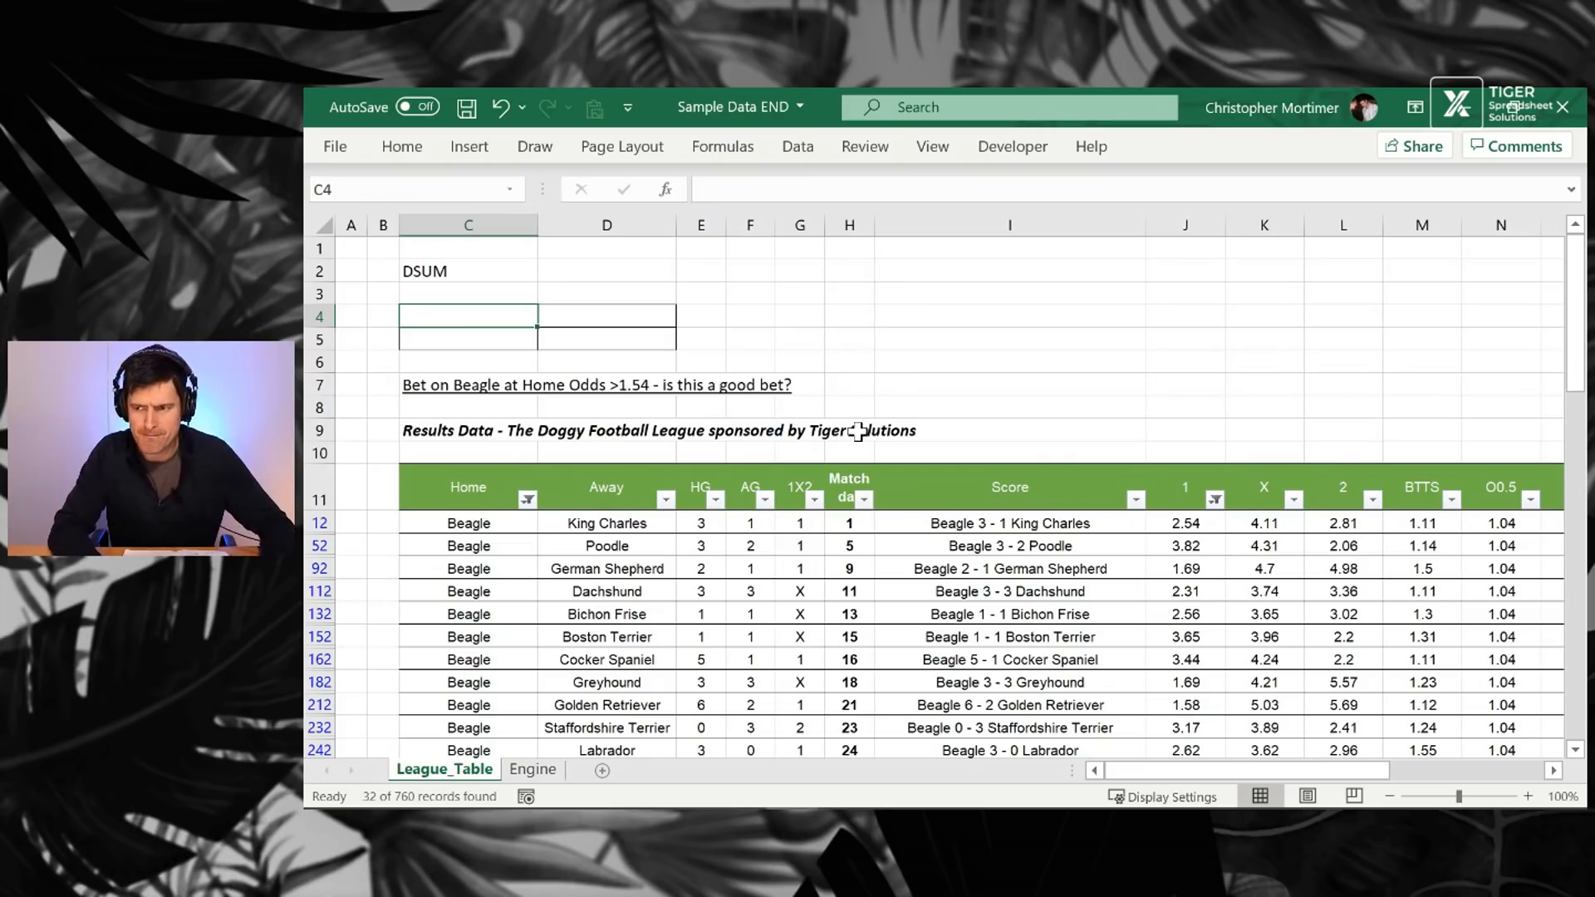
Step: Examine the results table's column headers from Score back to Home as the source for the criteria headings
left_click(989, 497)
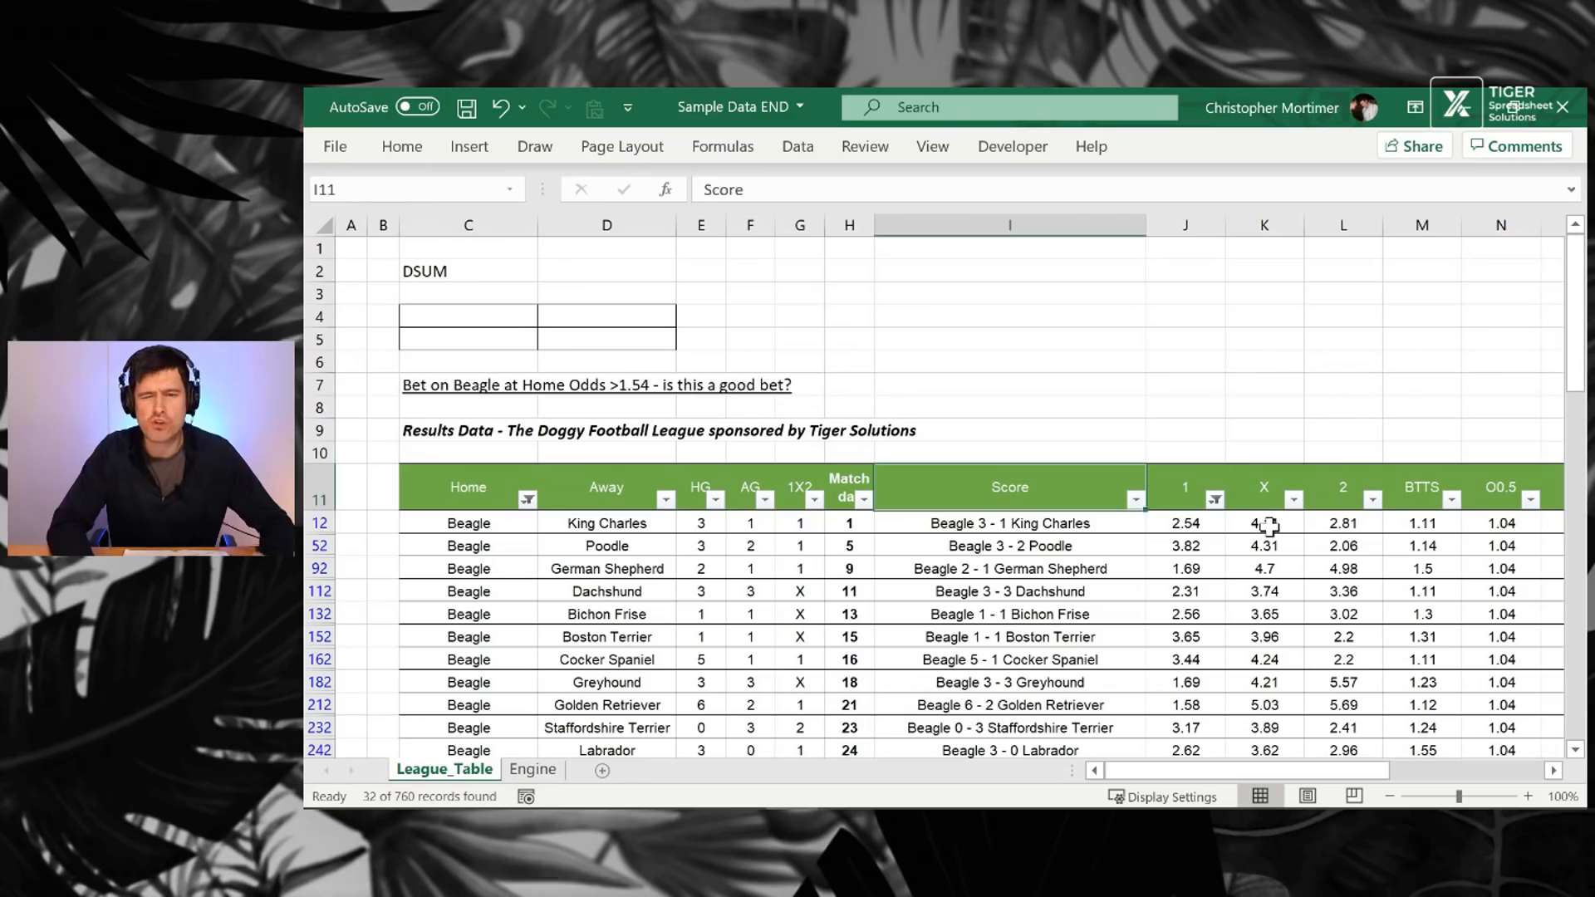
key("Left")
key("Left")
key("Left")
key("Left")
key("Left")
key("Left")
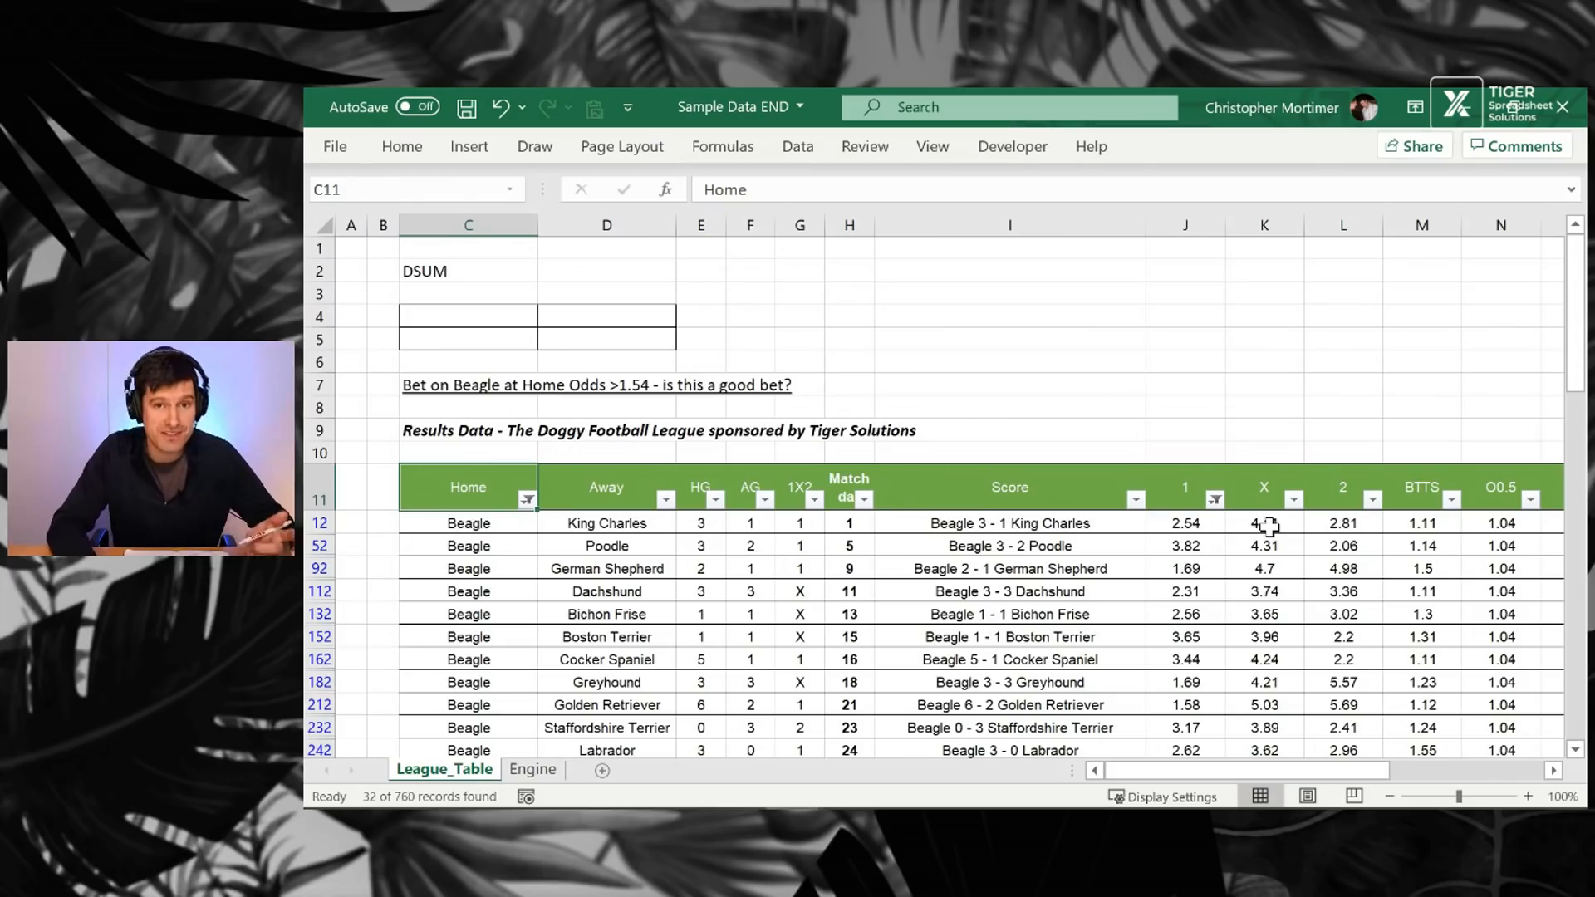
key("Up")
key("Up")
key("Up")
key("Up")
key("Up")
key("Up")
key("Up")
key("Up")
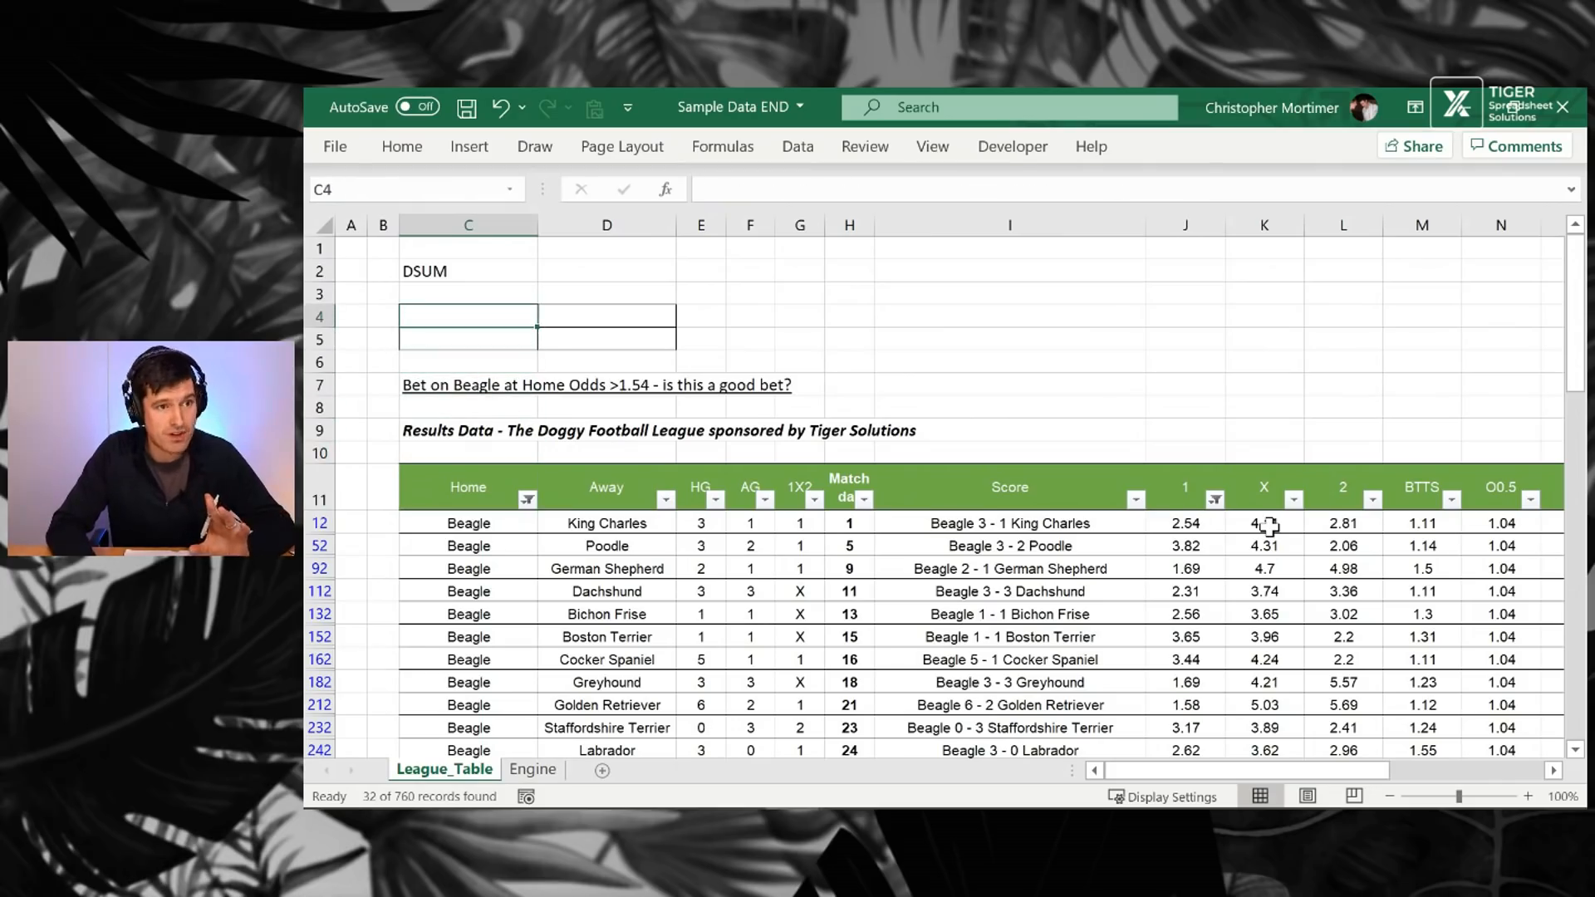
key("Down")
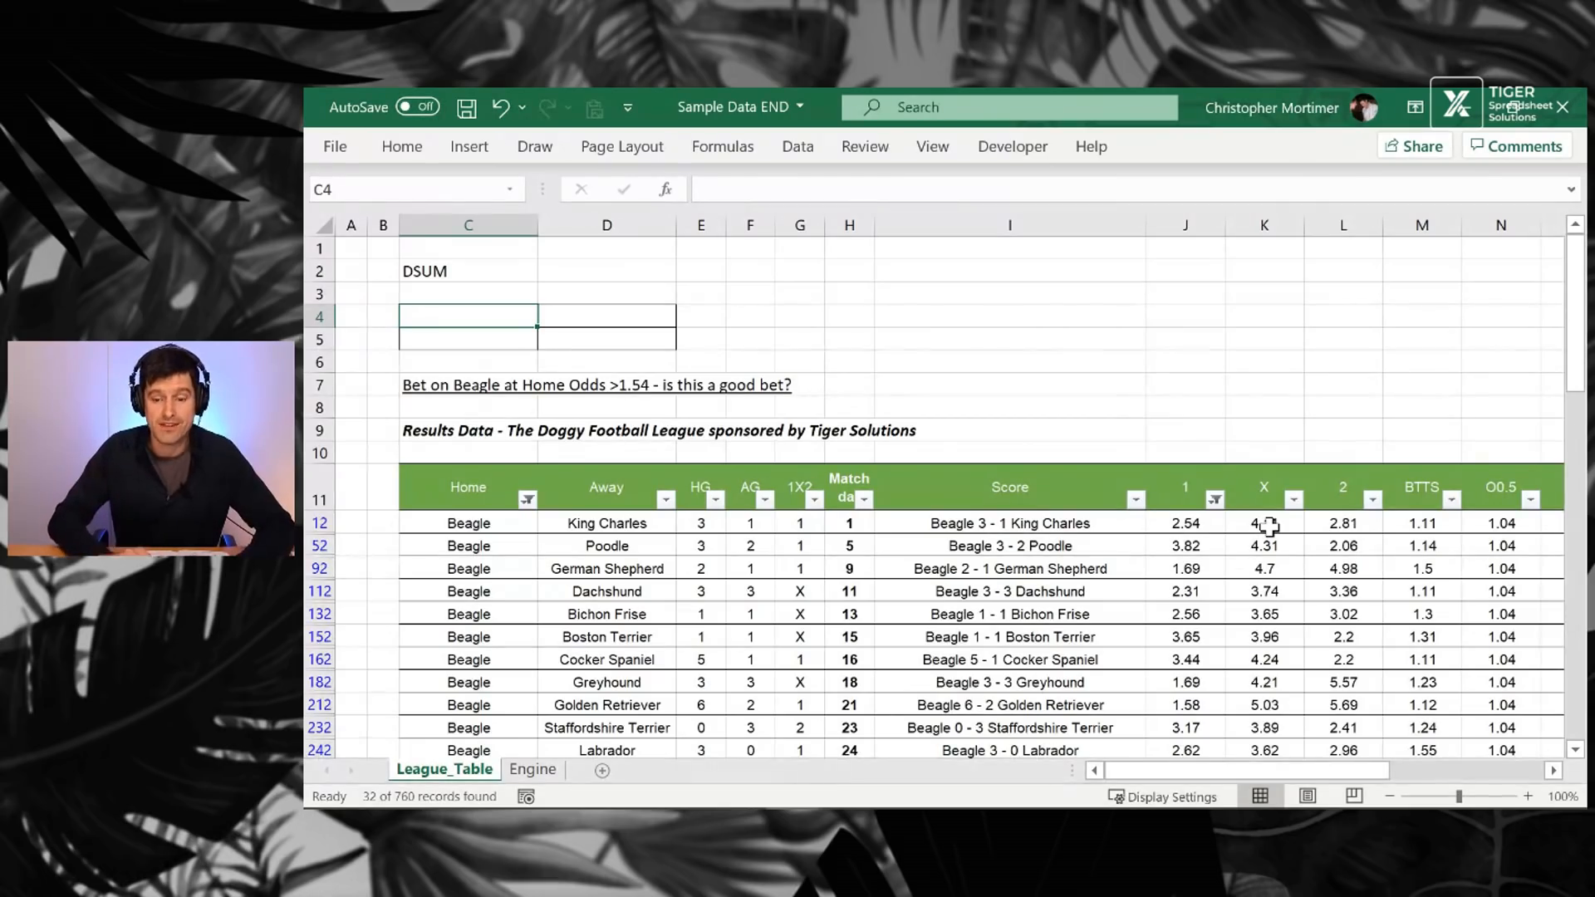
Step: Enter the criteria headings Home in C4 and 1 in D4, matching the results table's column headers
left_click(430, 489)
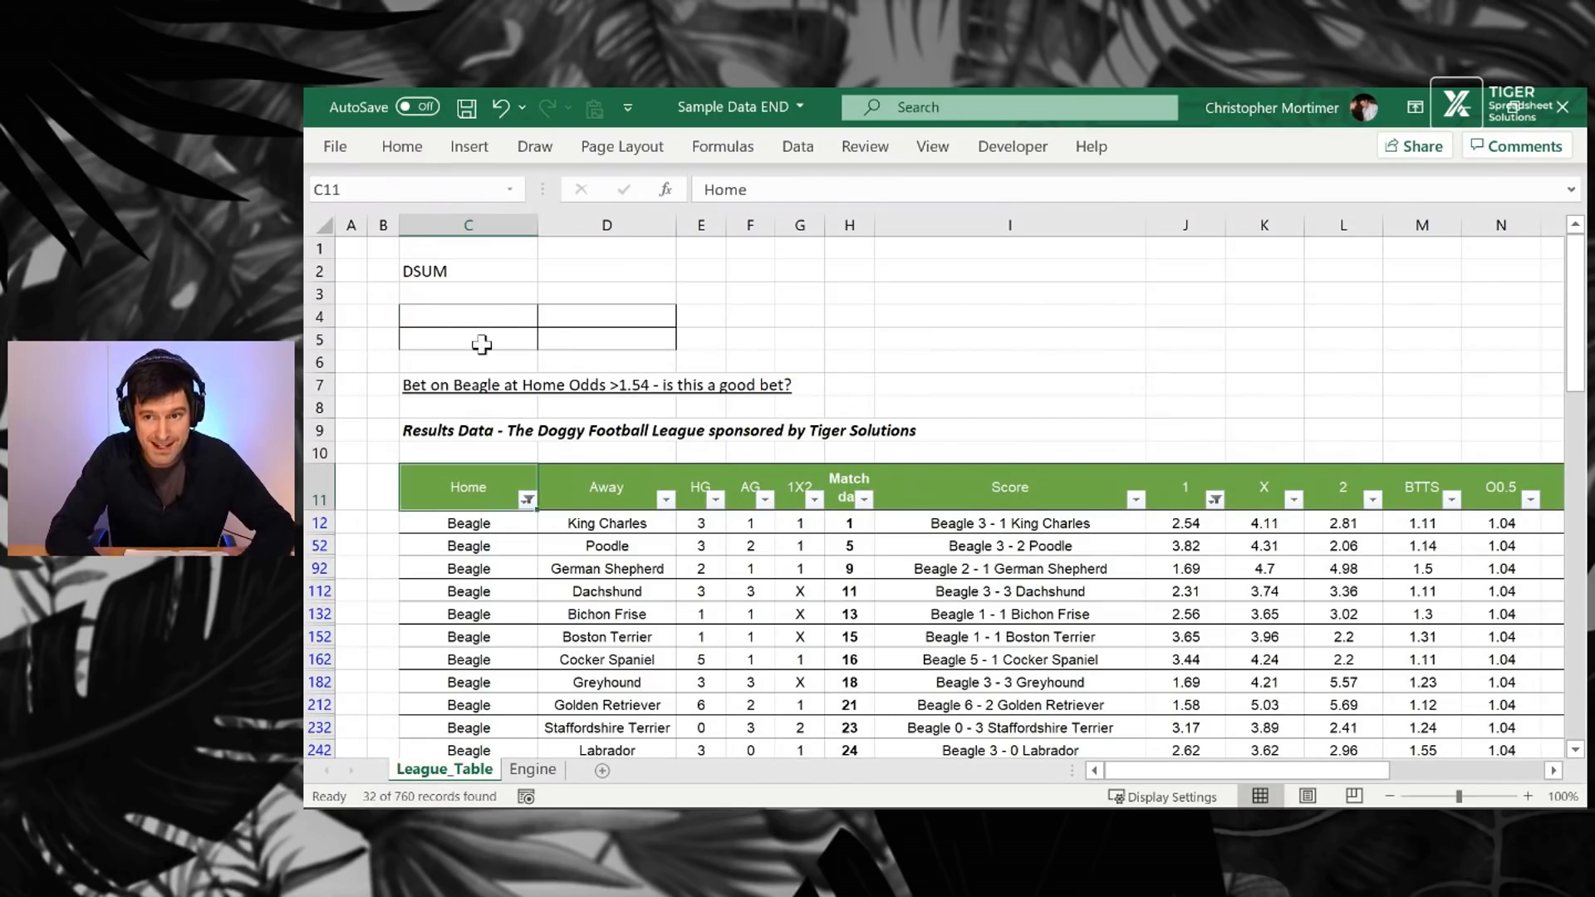
left_click(482, 317)
type("Home")
key("ctrl+Return")
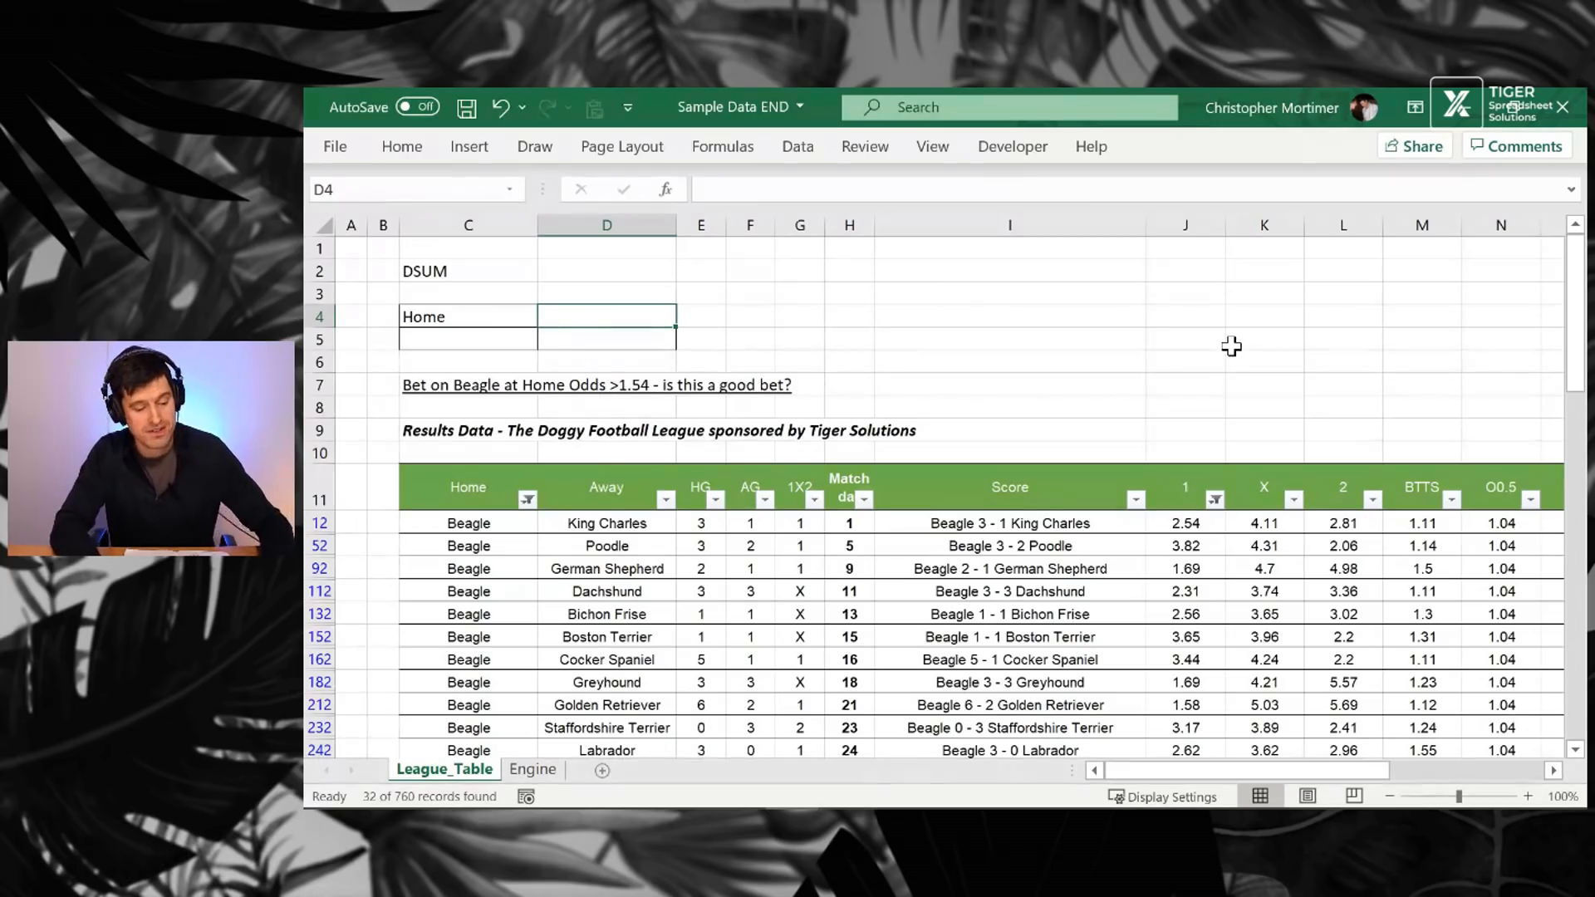
type("1")
key("Return")
key("Up")
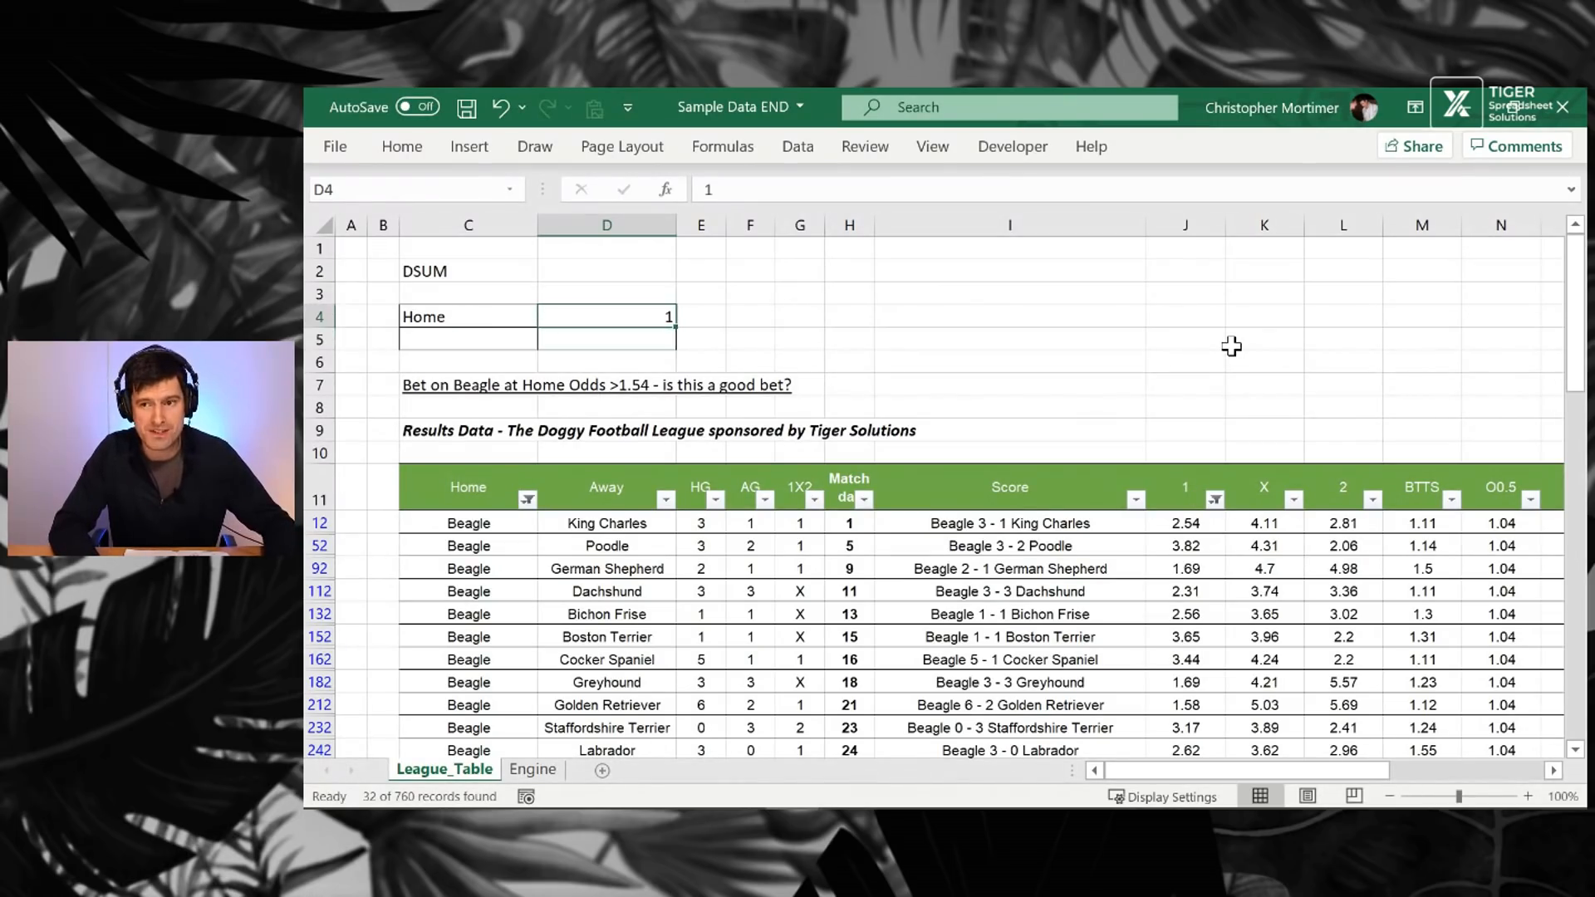
key("Left")
key("shift+Right")
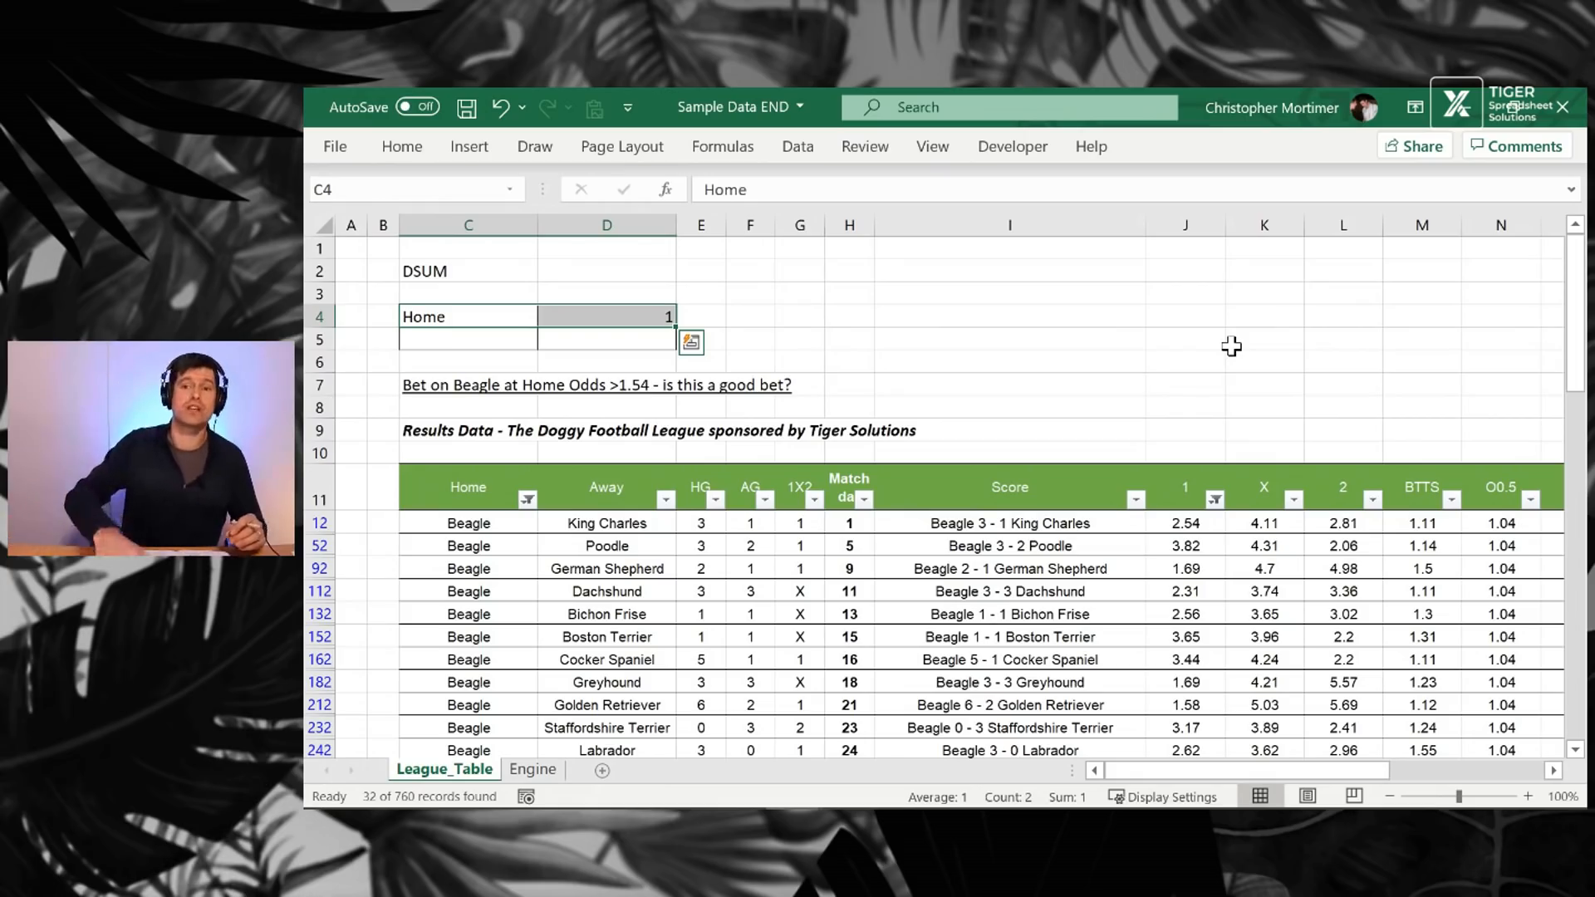
Step: Enter the criteria Beagle in C5 under Home and >1.54 in D5 under the home odds heading
key("Down")
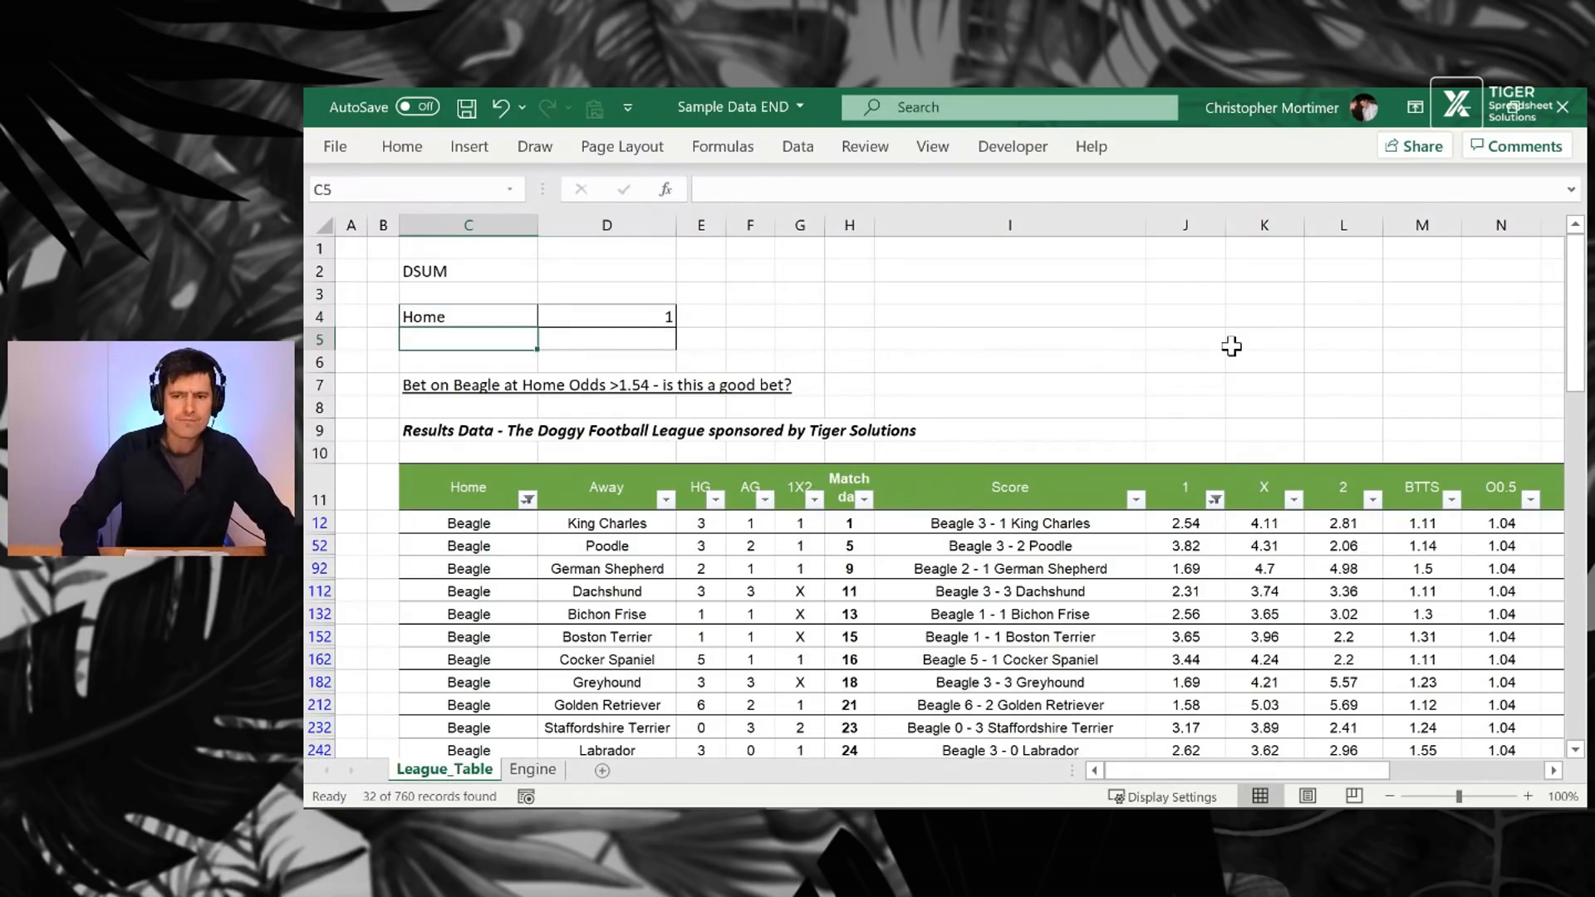
type("Beagle")
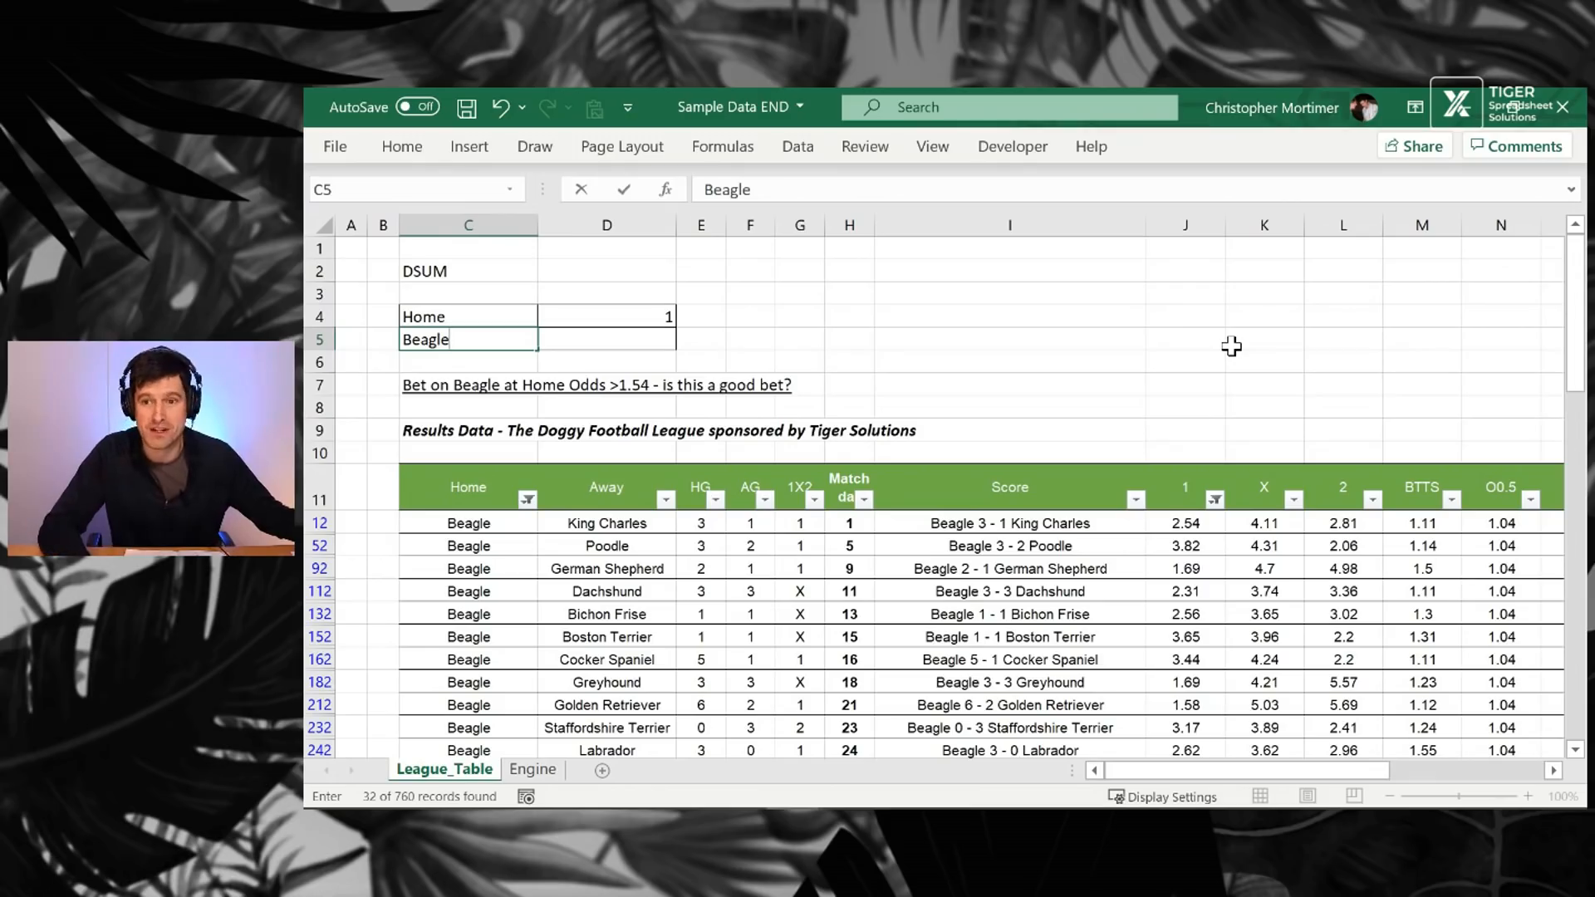
key("Tab")
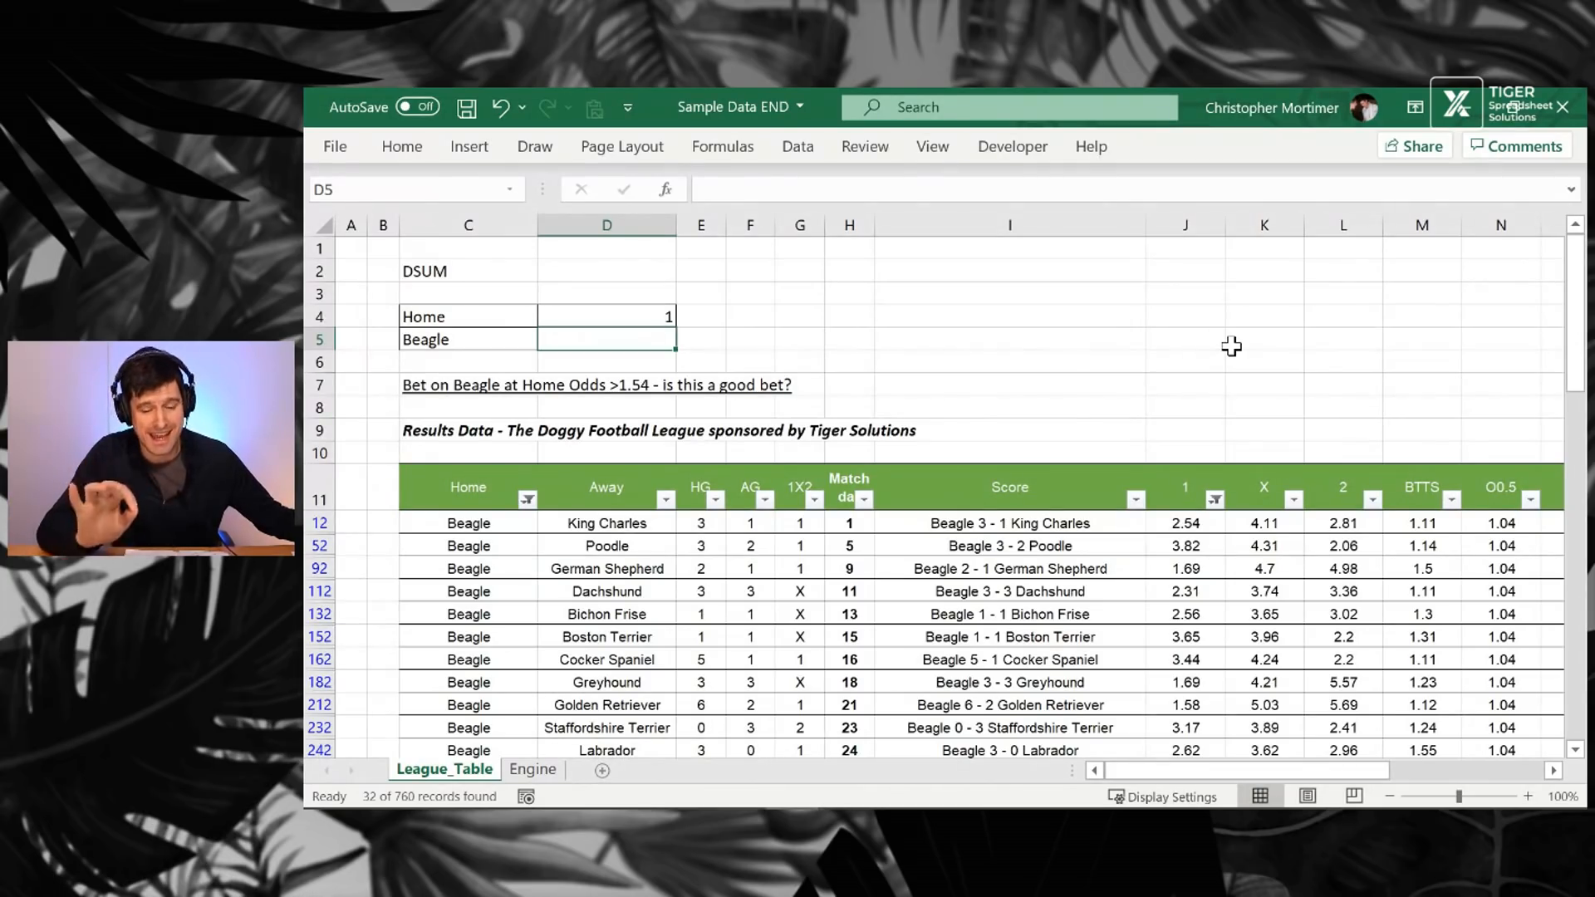
type(">1.54")
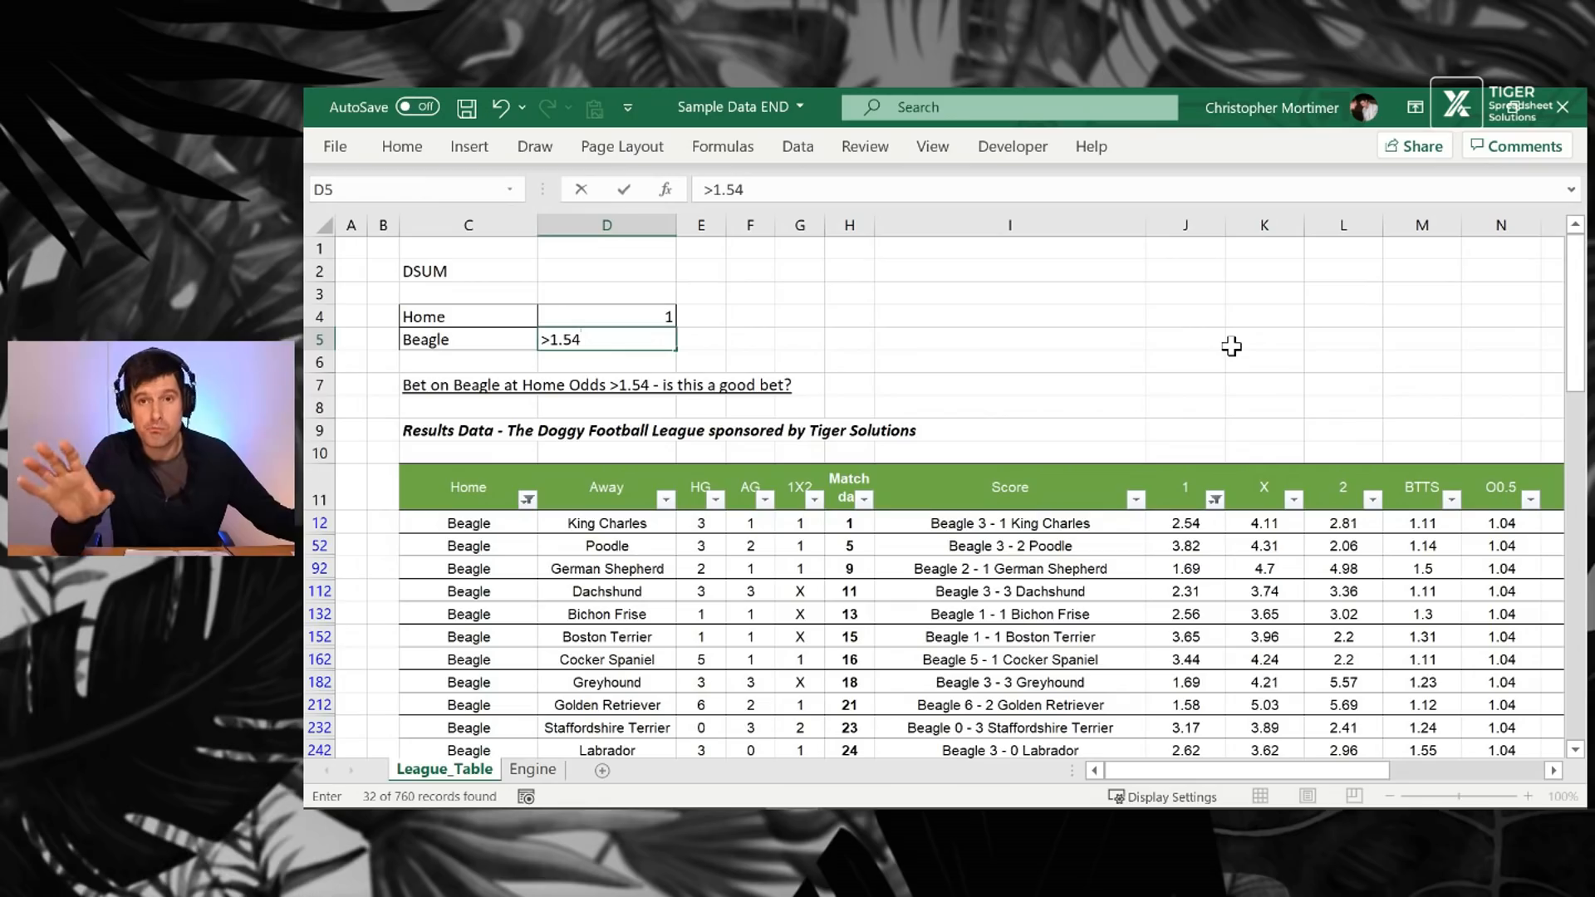
key("Return")
key("Up")
key("Up")
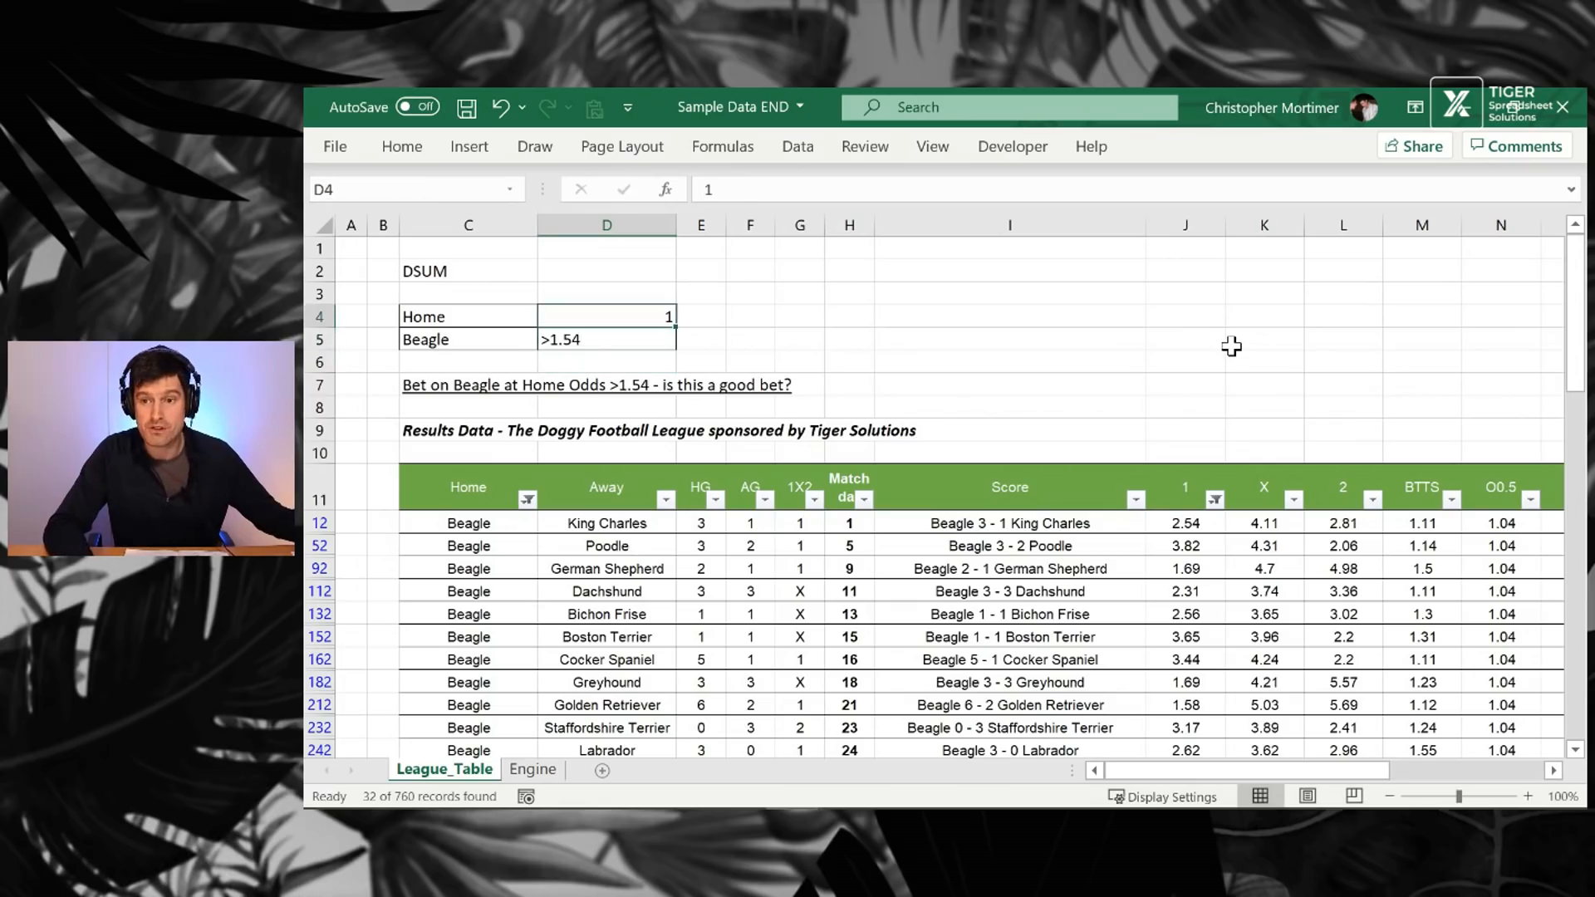
key("Left")
key("shift+Right")
key("shift+Down")
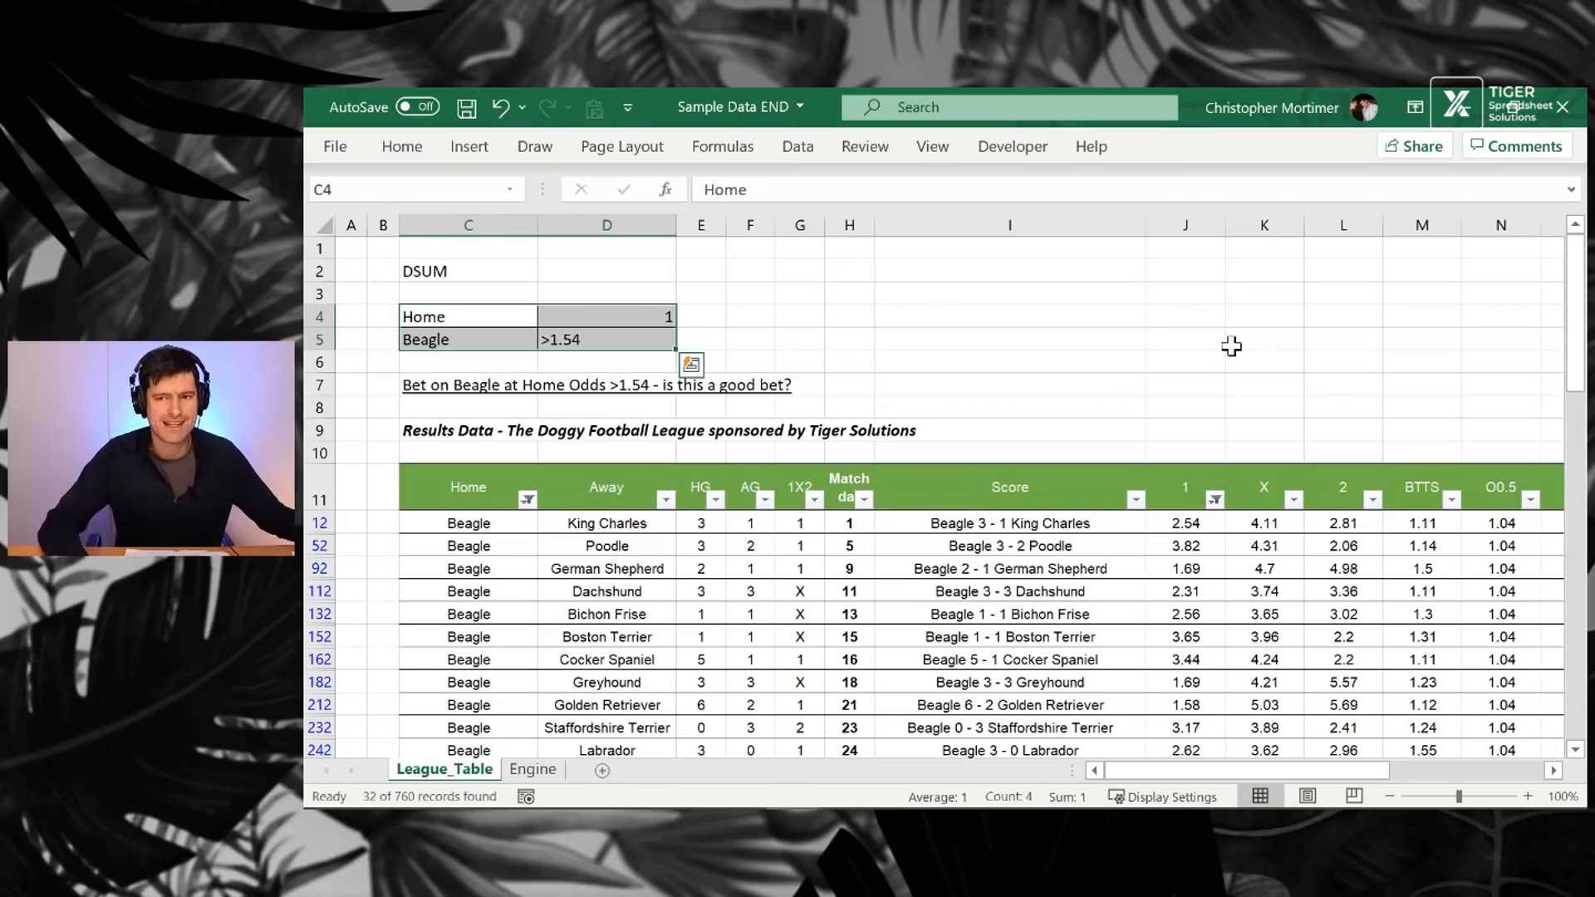
key("Up")
key("Up")
key("Right")
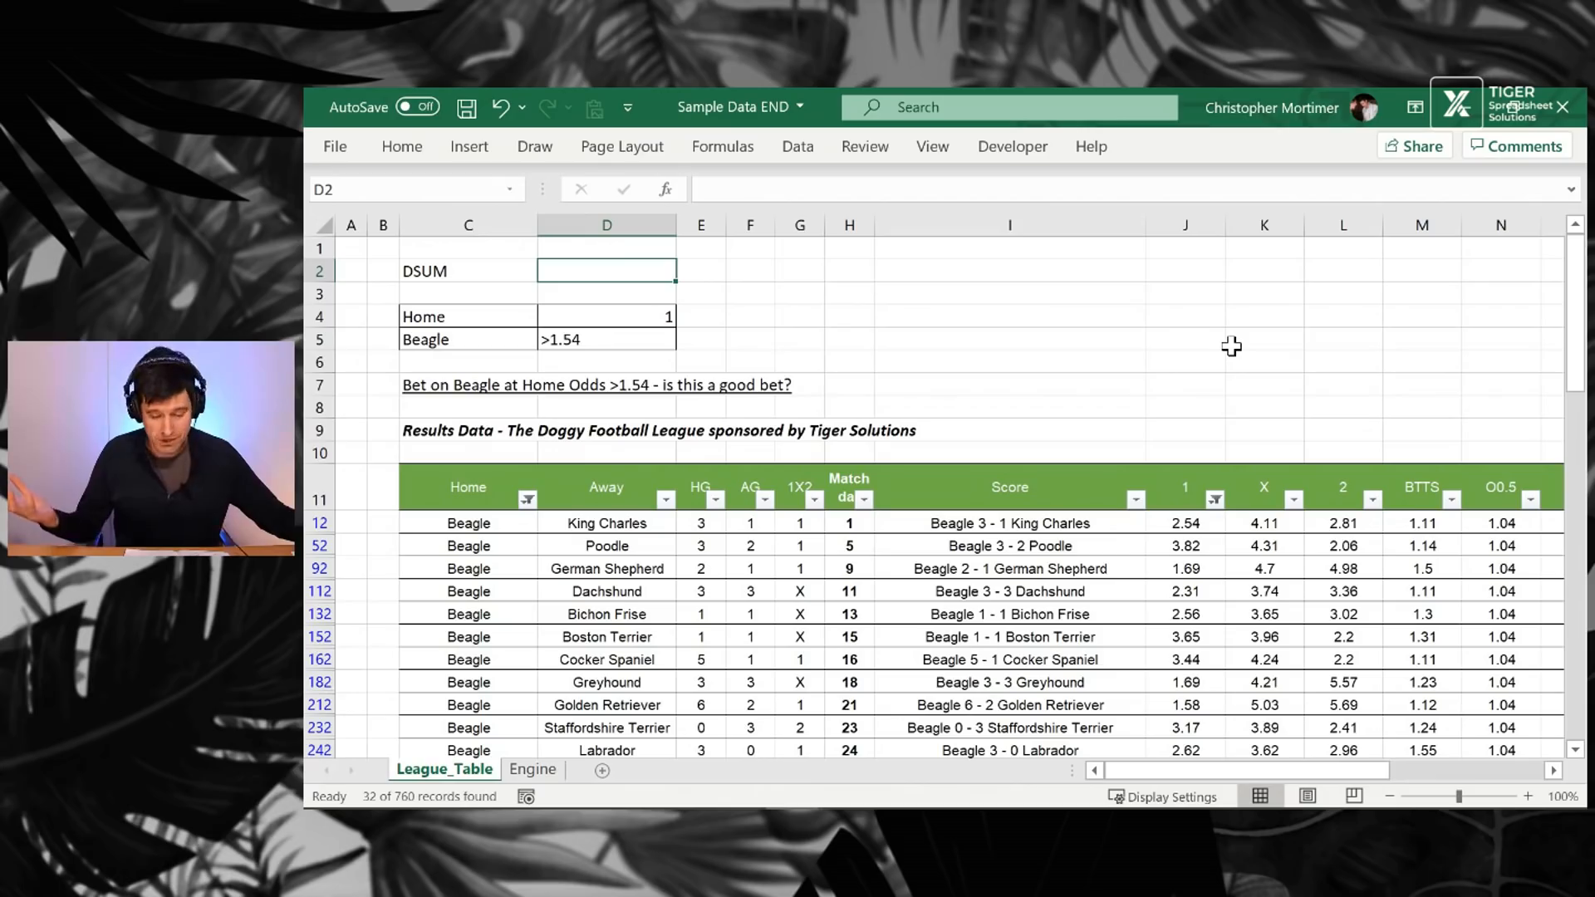
type("=dsum")
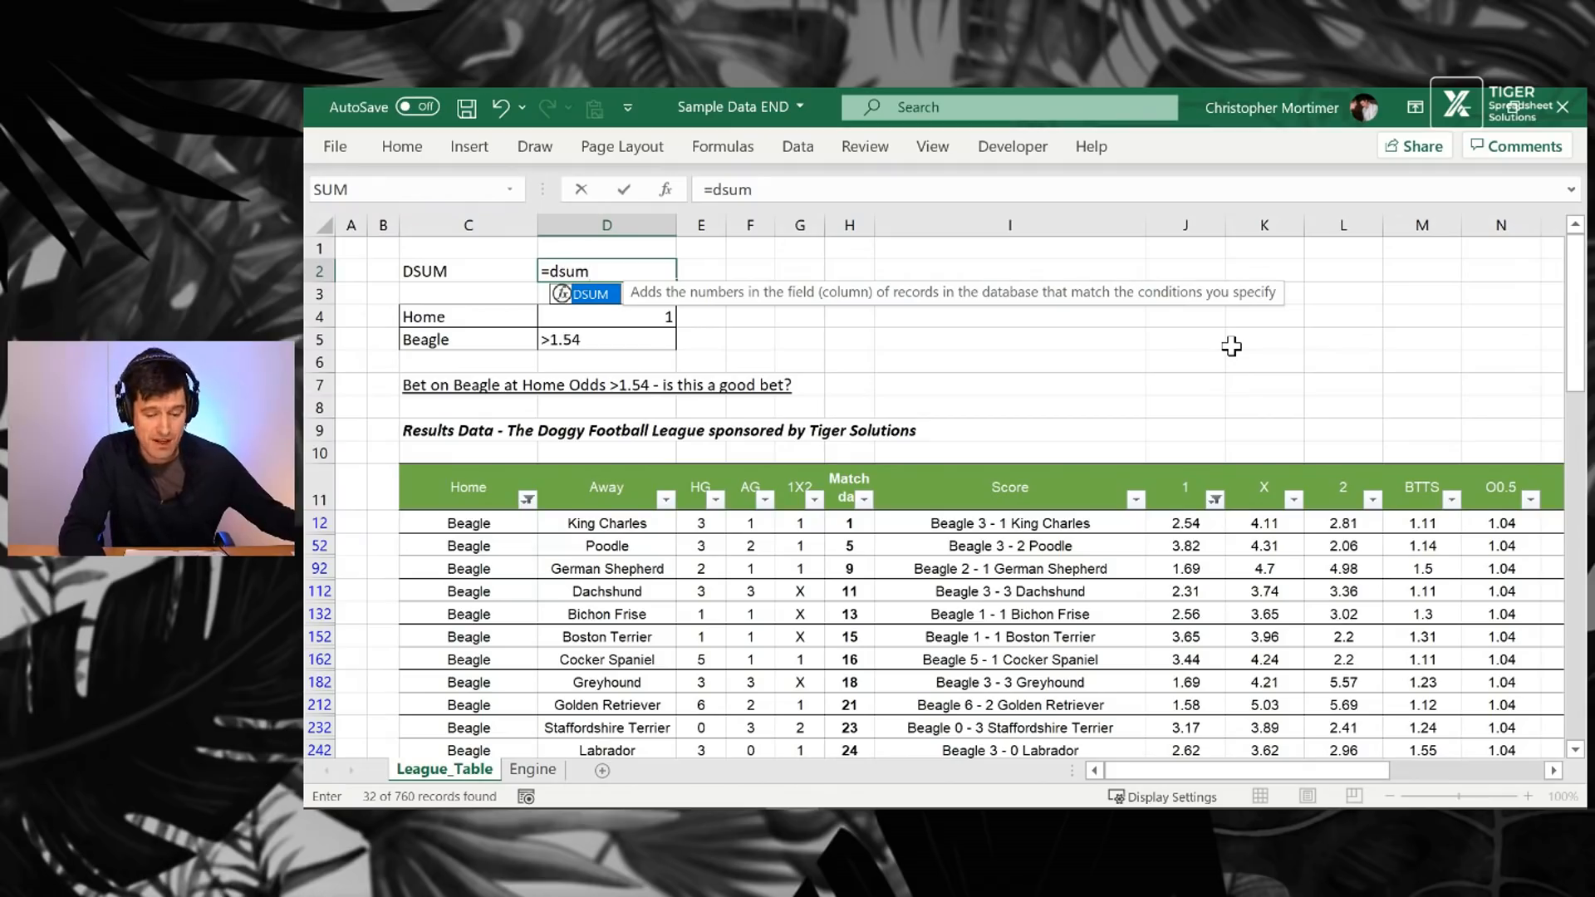
type("(")
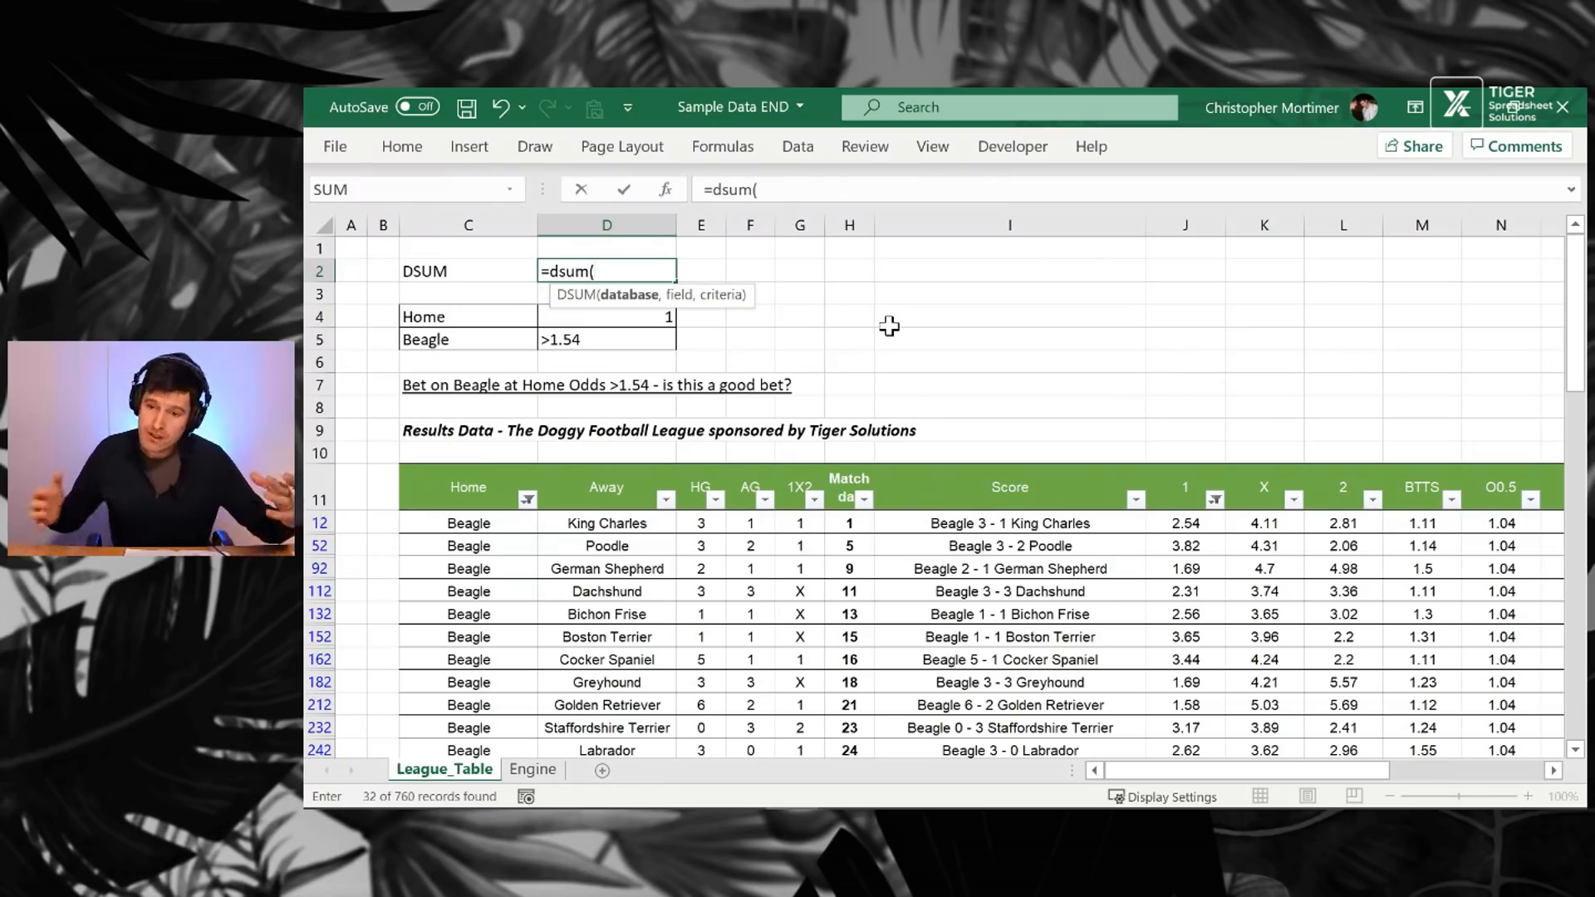
left_click(483, 492)
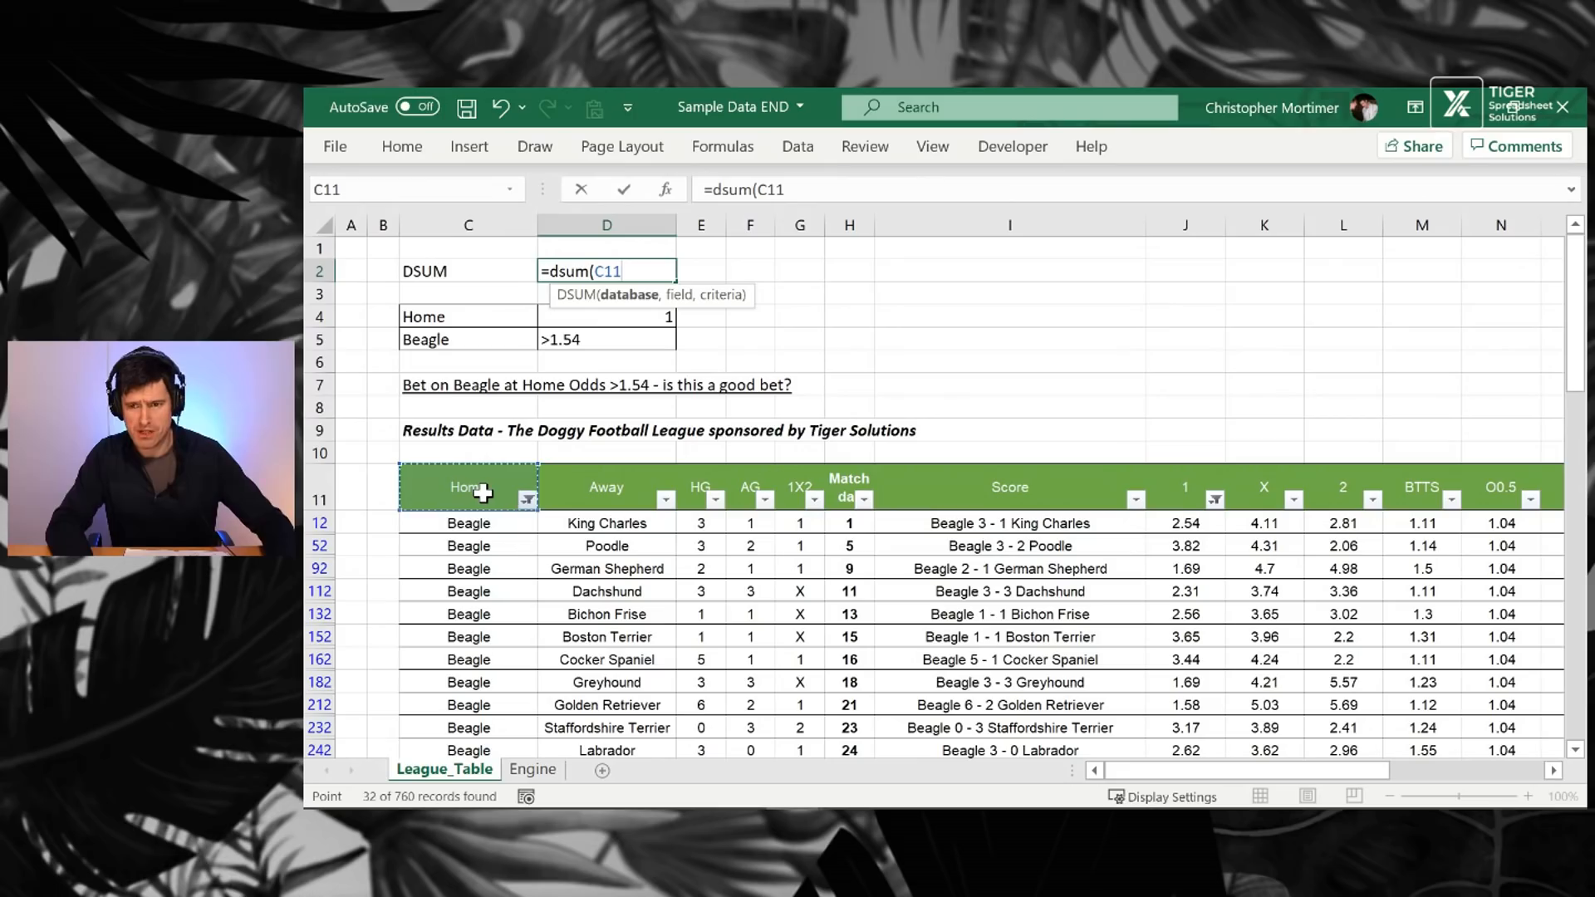
key("Escape")
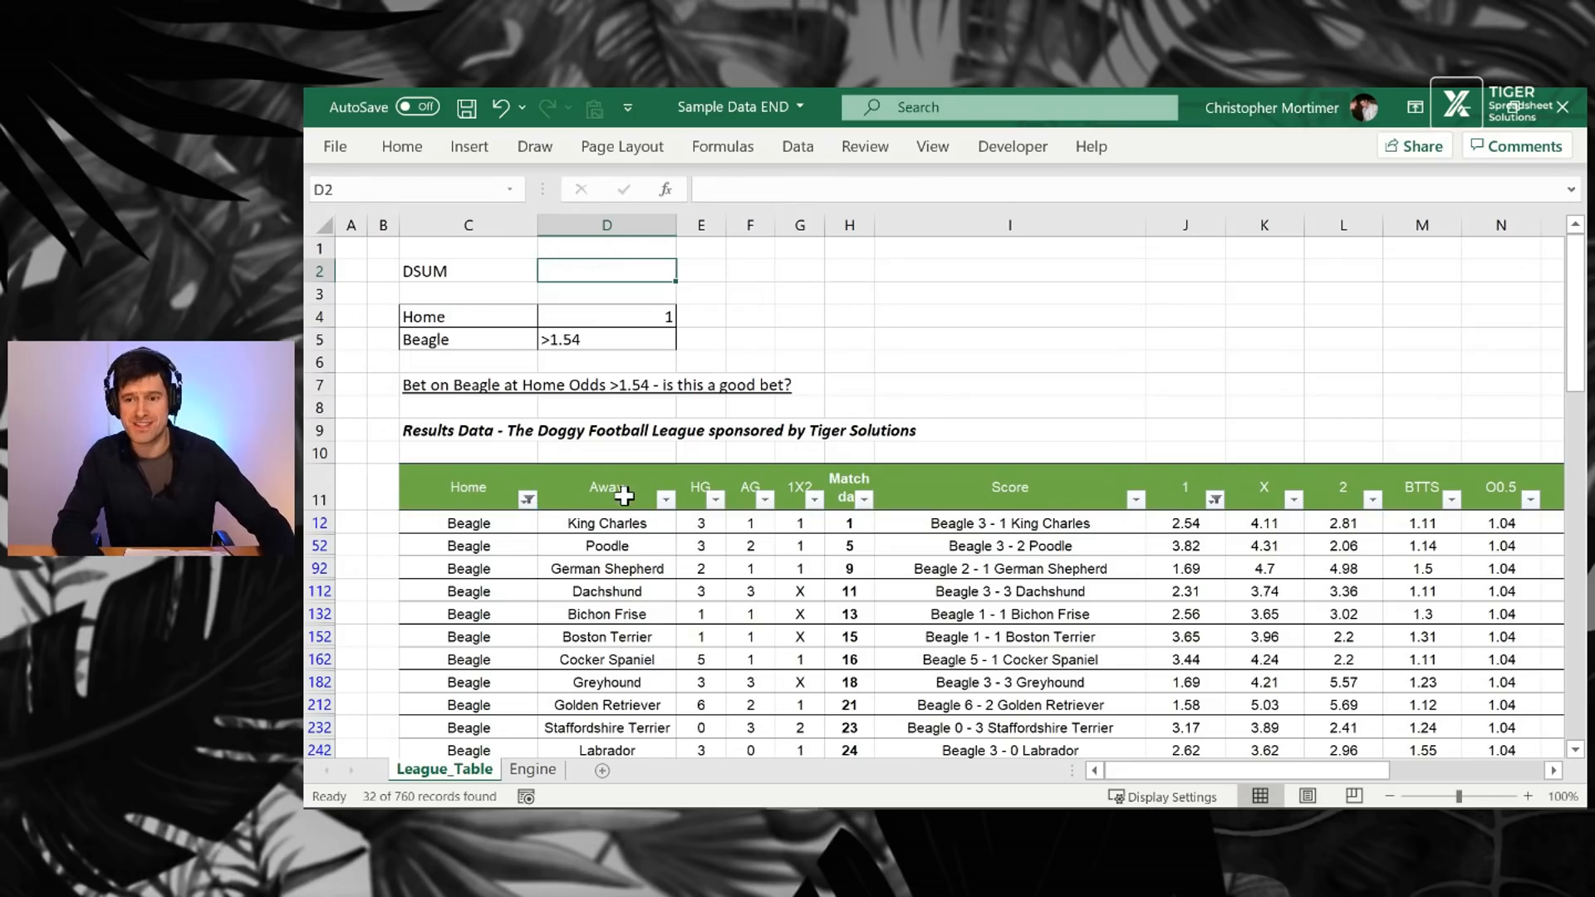
Step: Remove the filters from the results table so that all matches are shown again
left_click(617, 573)
key("alt")
key("a")
key("t")
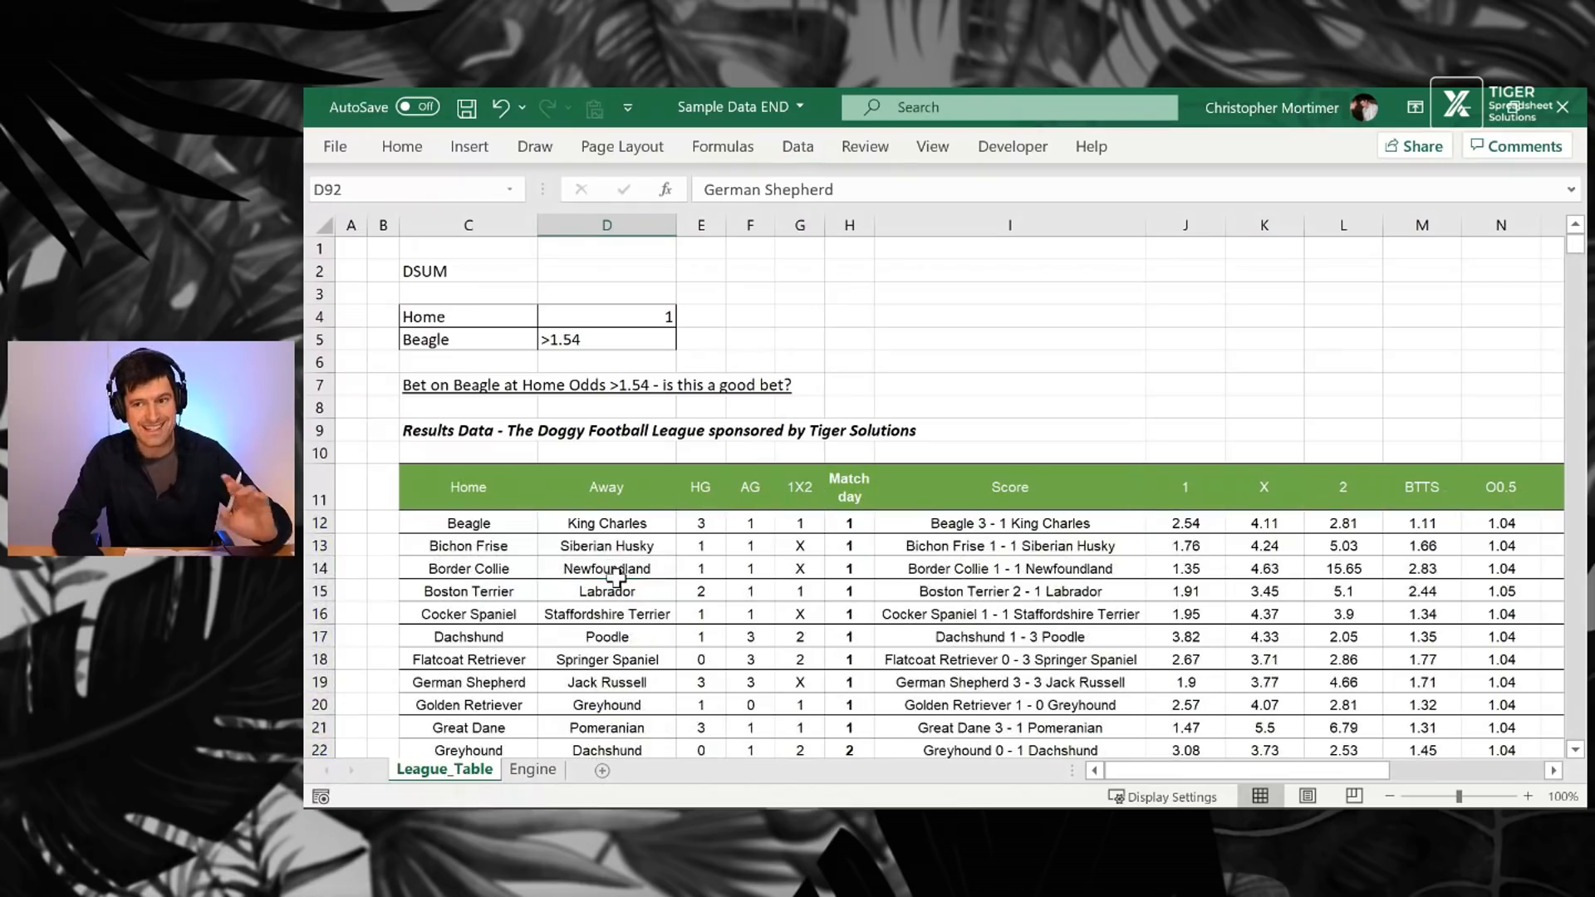
Step: Start a DSUM formula in D2 with the whole results table including headers, $C$11:$T$771, as the absolute database range
left_click(605, 266)
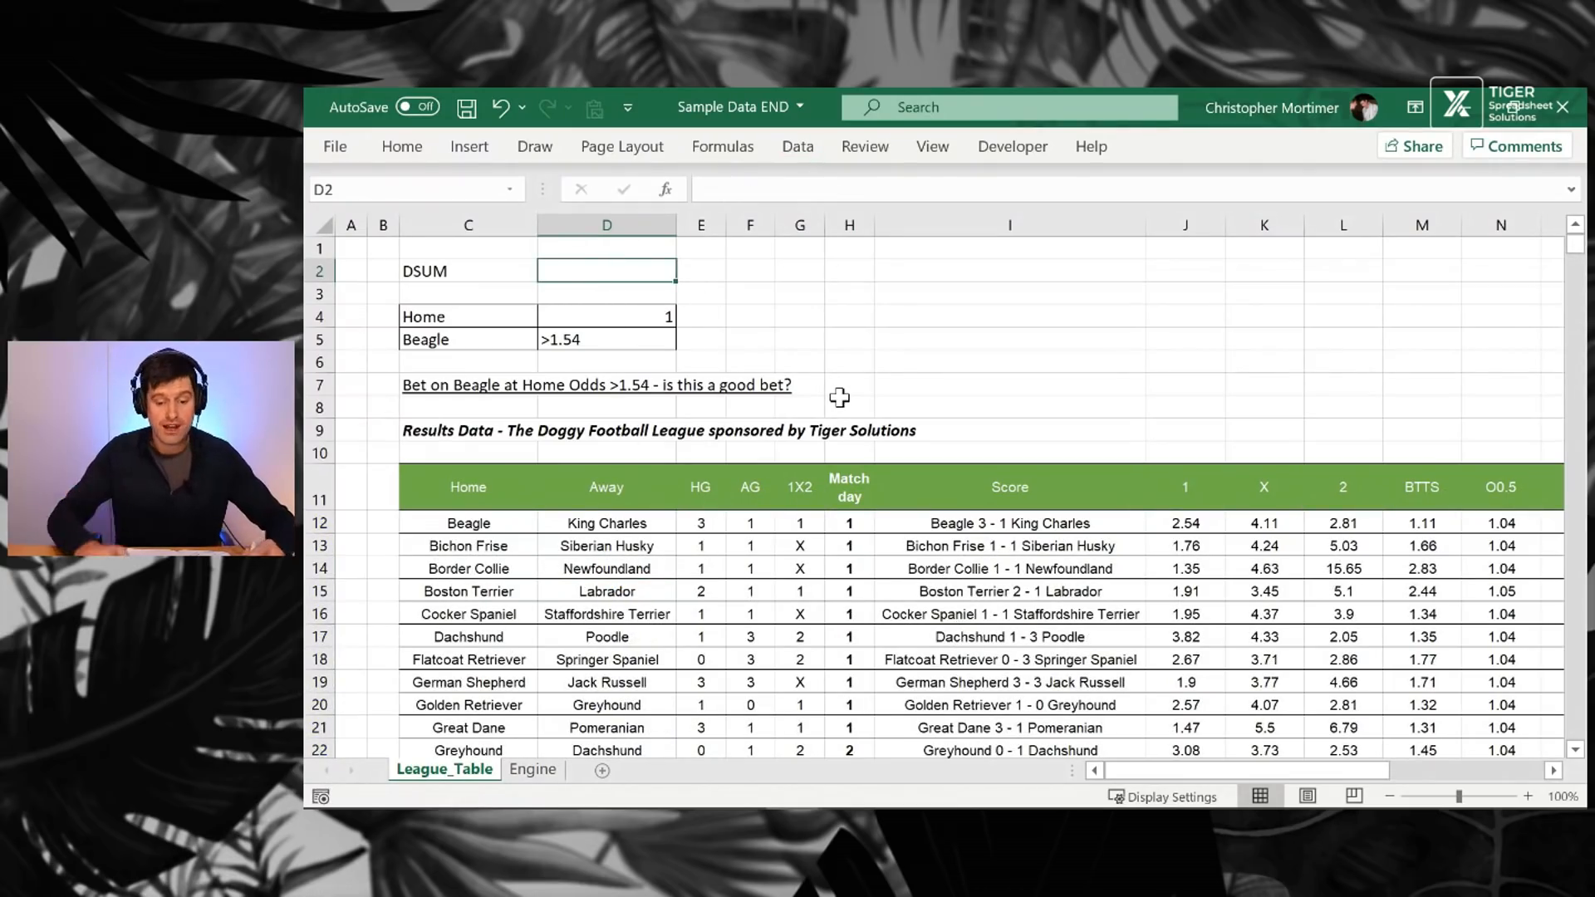
type("=dsum(")
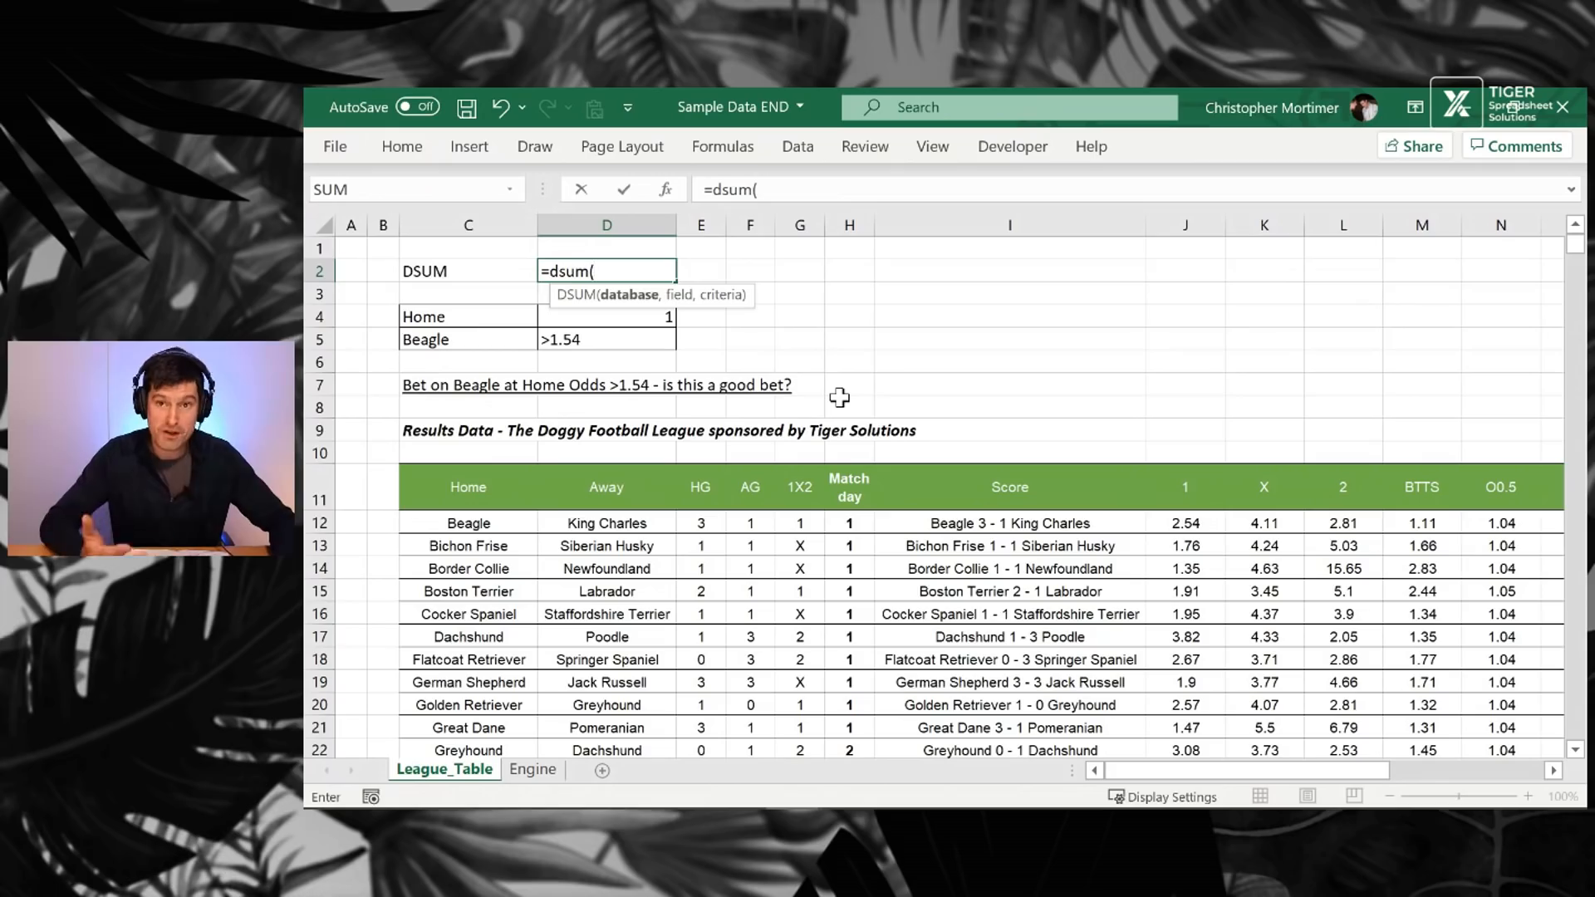
key("Down")
key("Down")
key("Down")
key("Down")
key("Down")
key("Down")
key("Down")
key("Down")
key("Down")
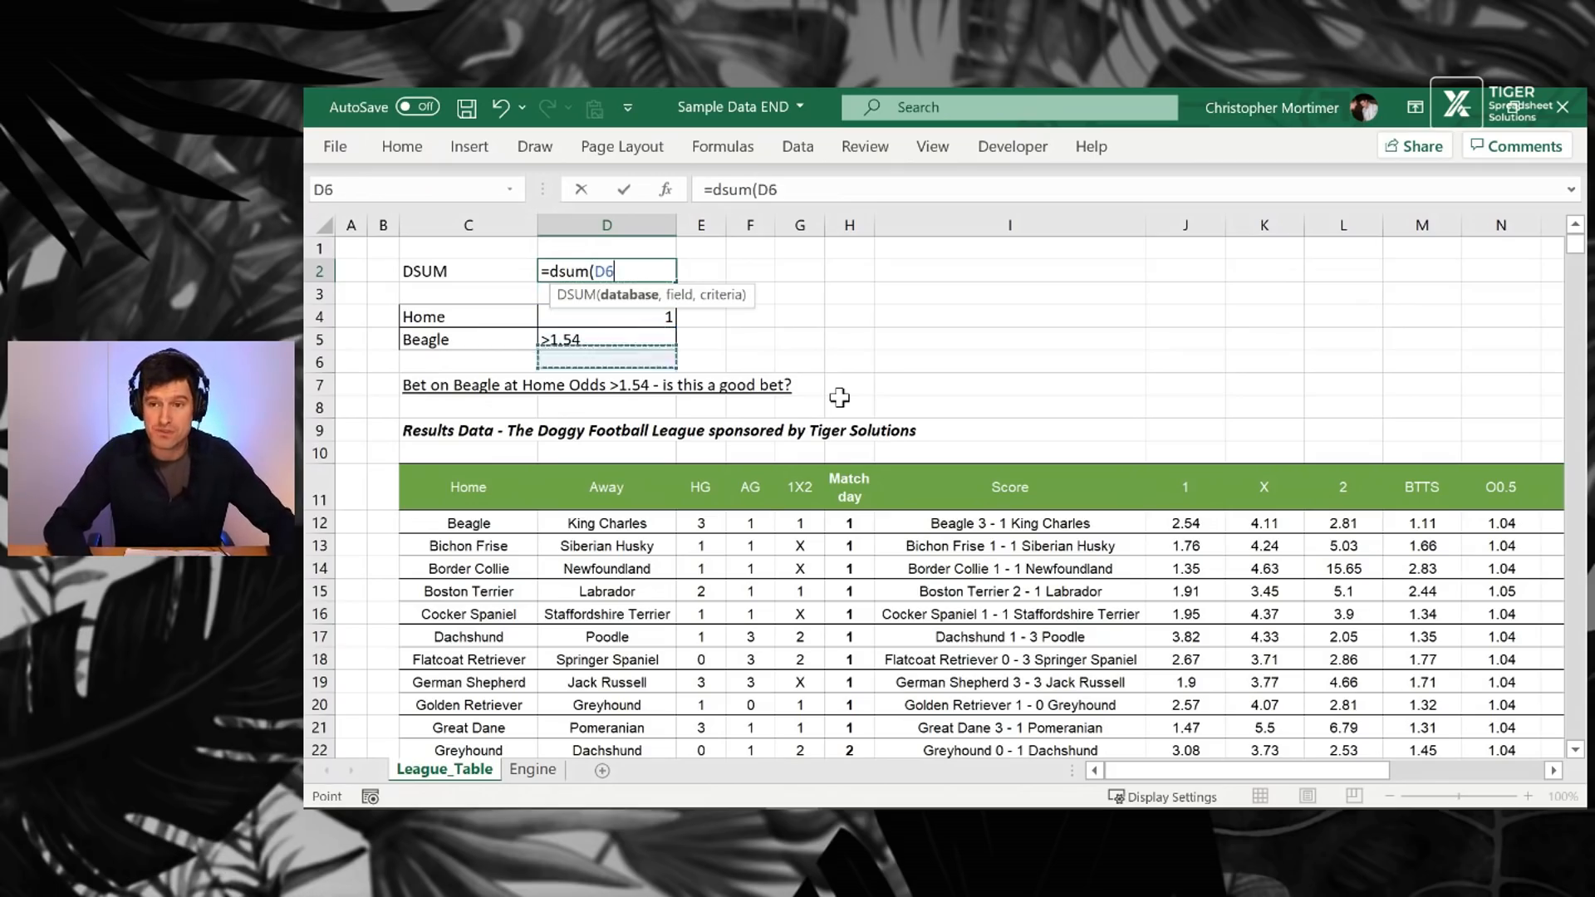
key("Left")
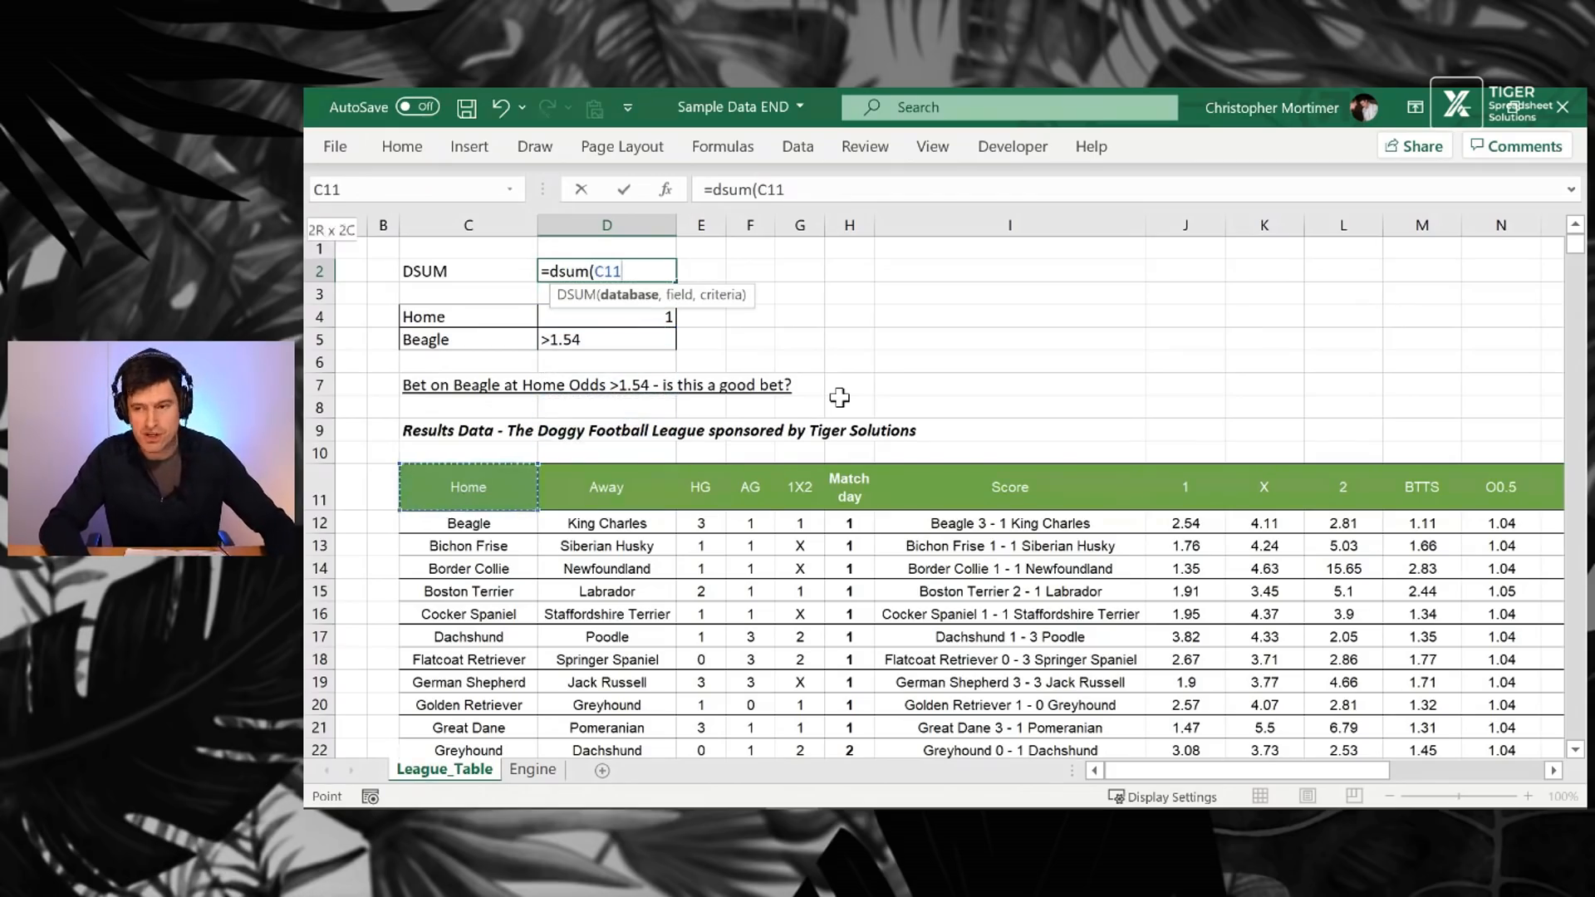
key("ctrl+shift+Right")
key("ctrl+shift+Down")
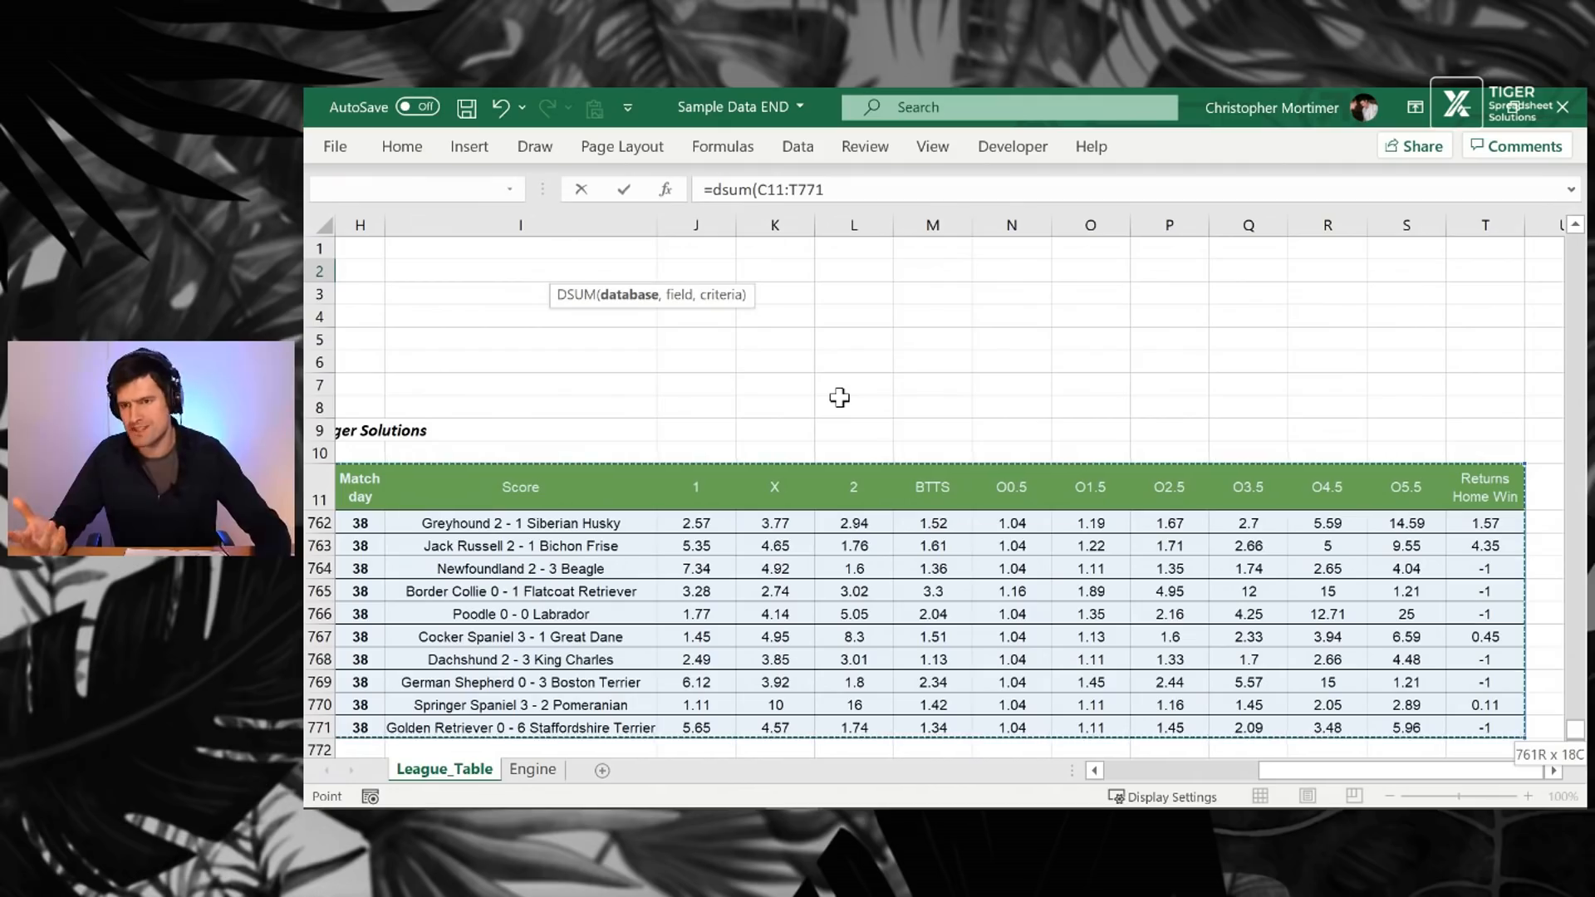
key("F4")
type(",")
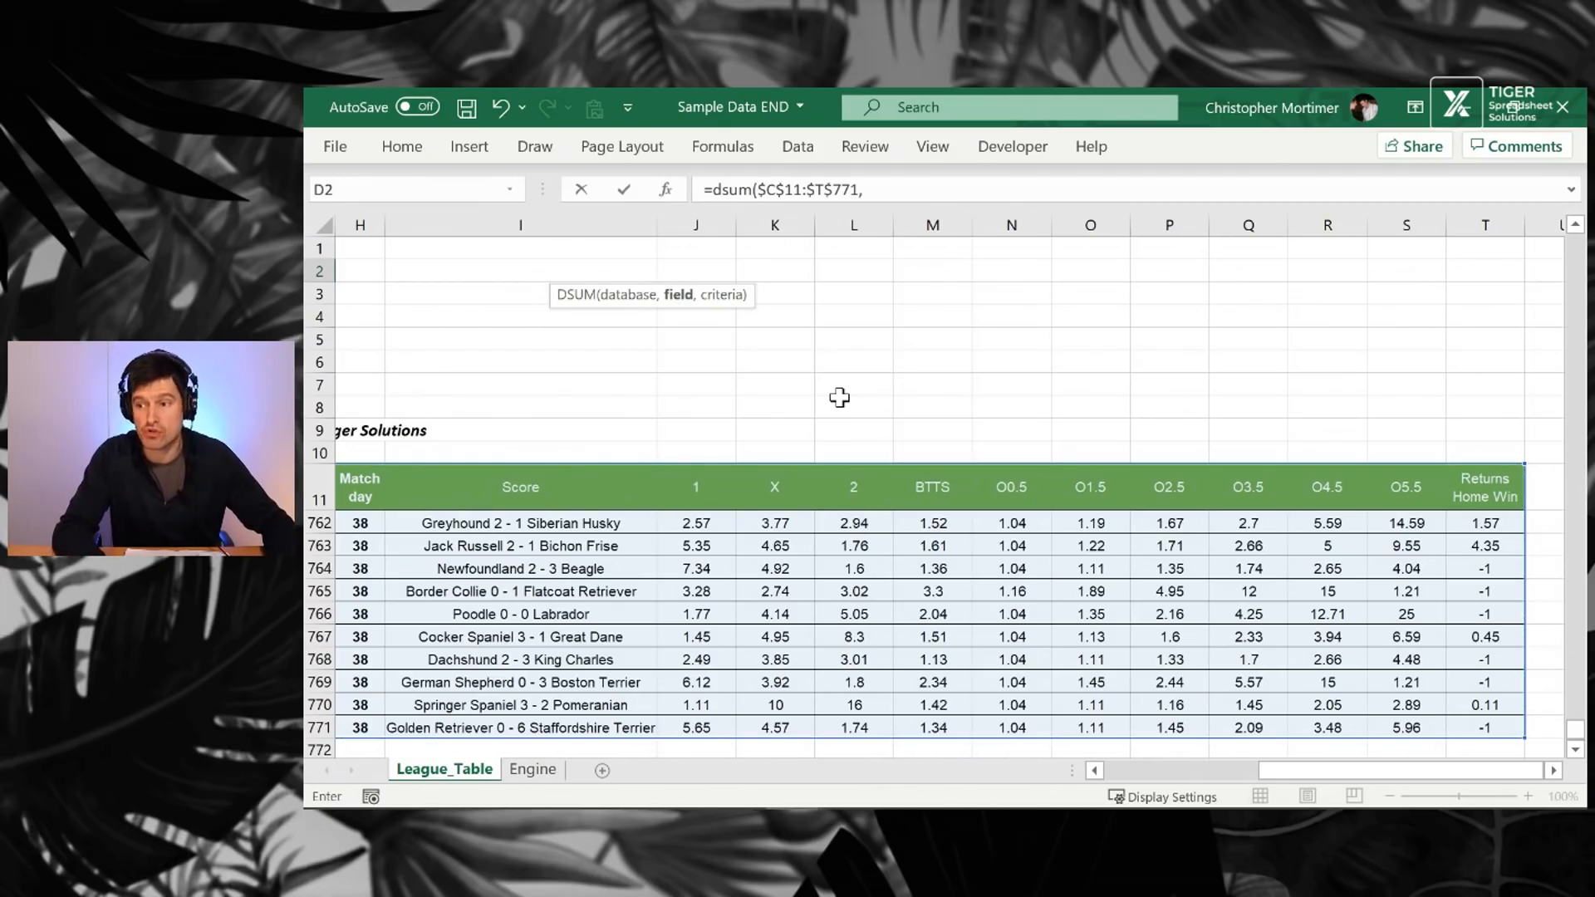
Step: Add "Returns Home Win" as the field argument of the DSUM formula in D2
left_click_drag(1288, 769, 1073, 768)
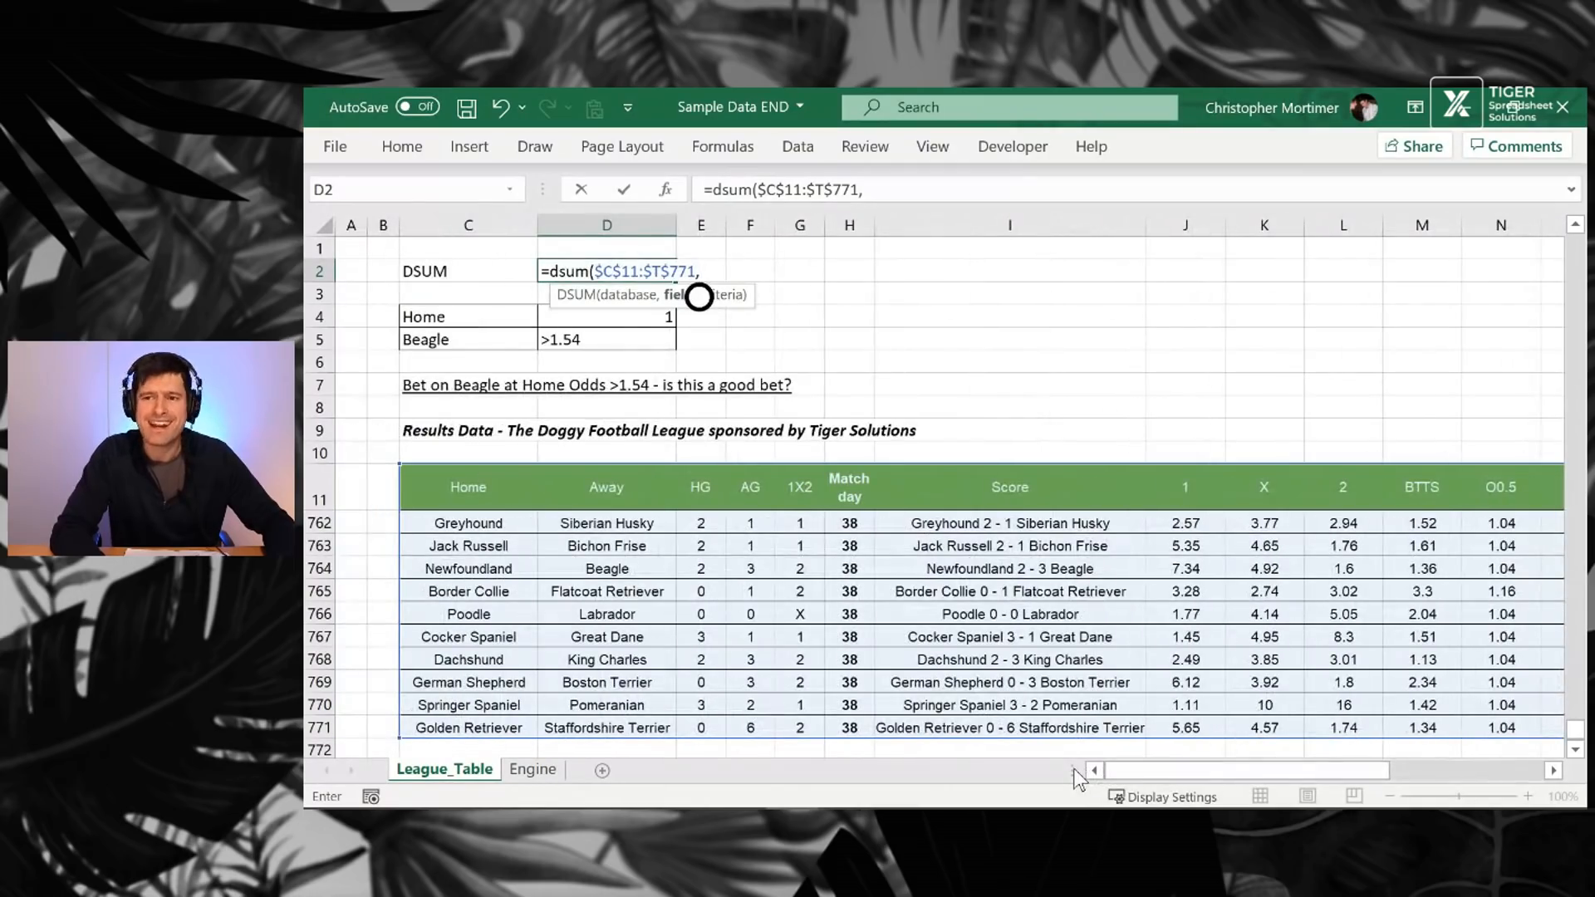
left_click(908, 184)
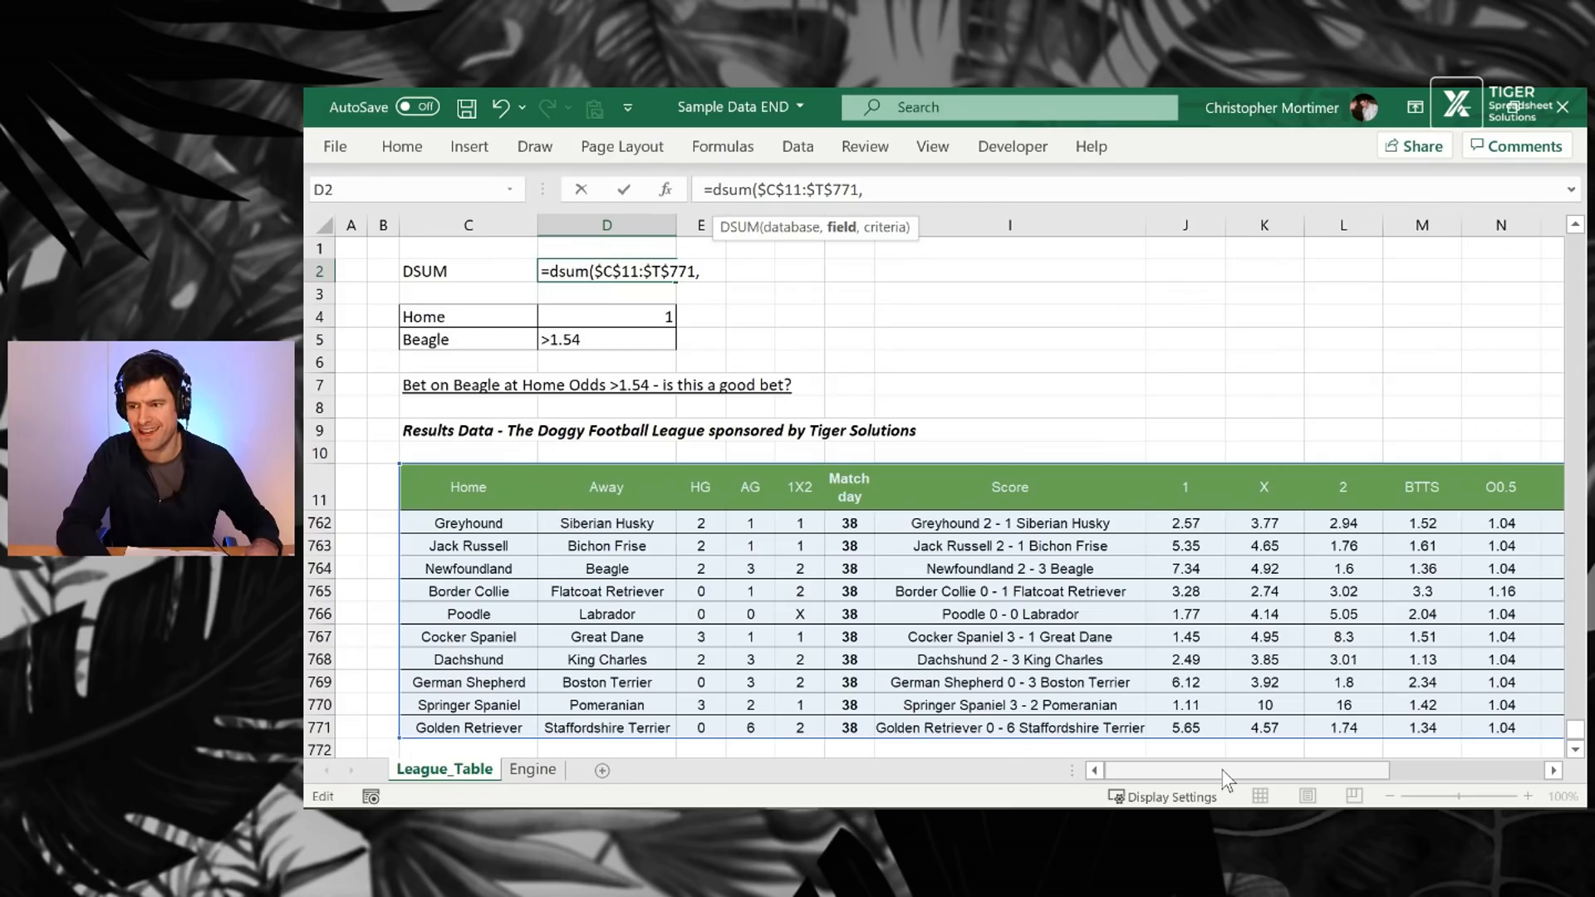
scroll(1223, 769, "right", 5)
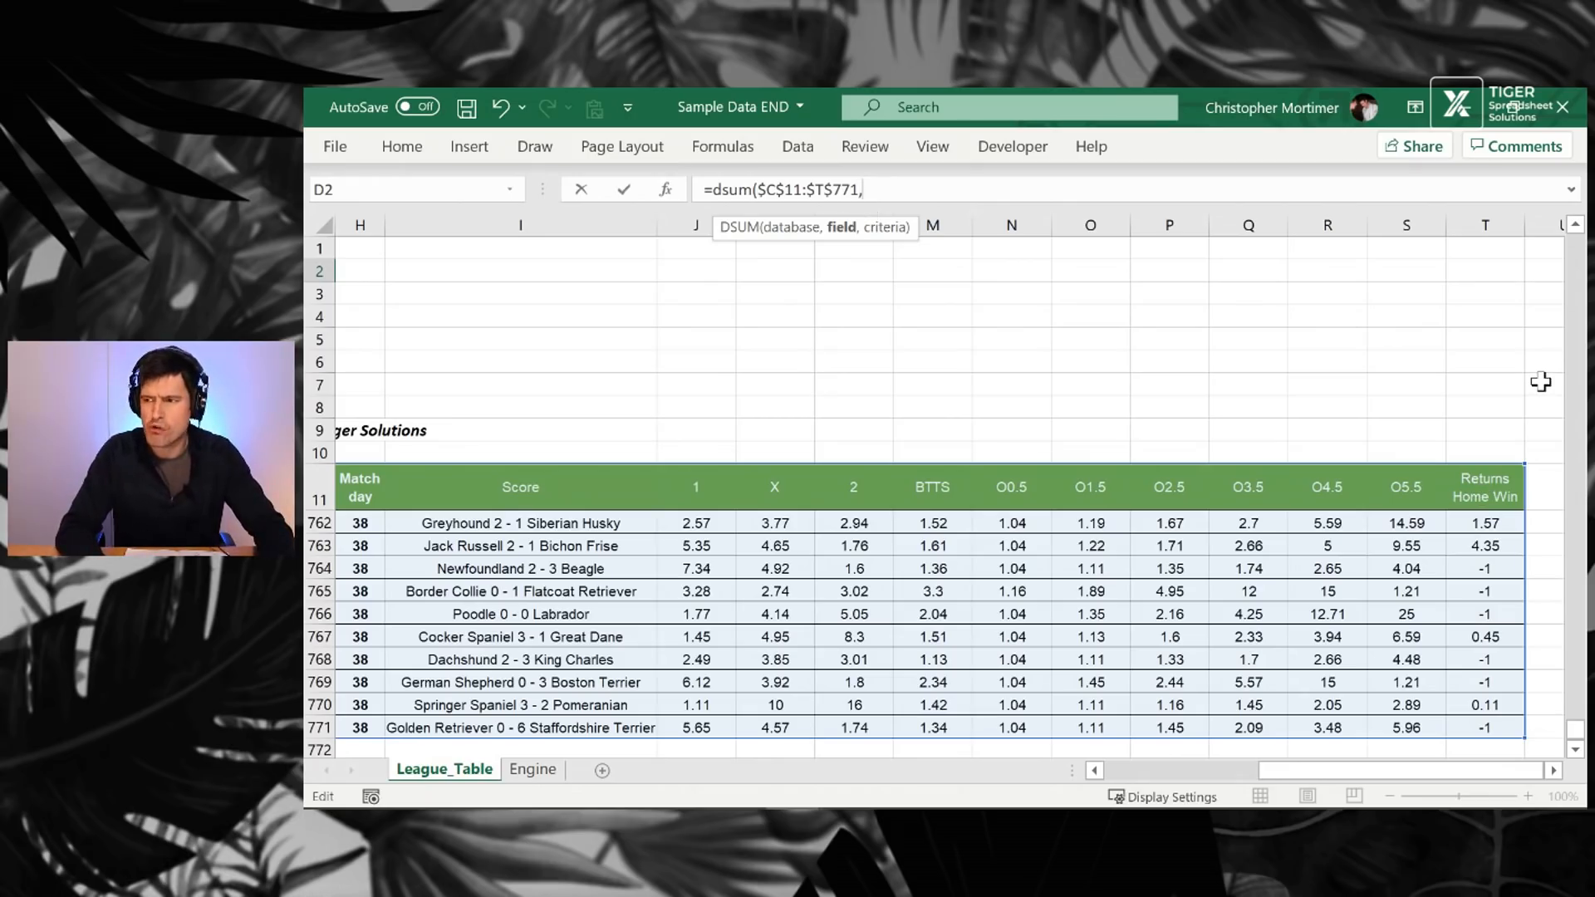
type("\"Returns Home Win")
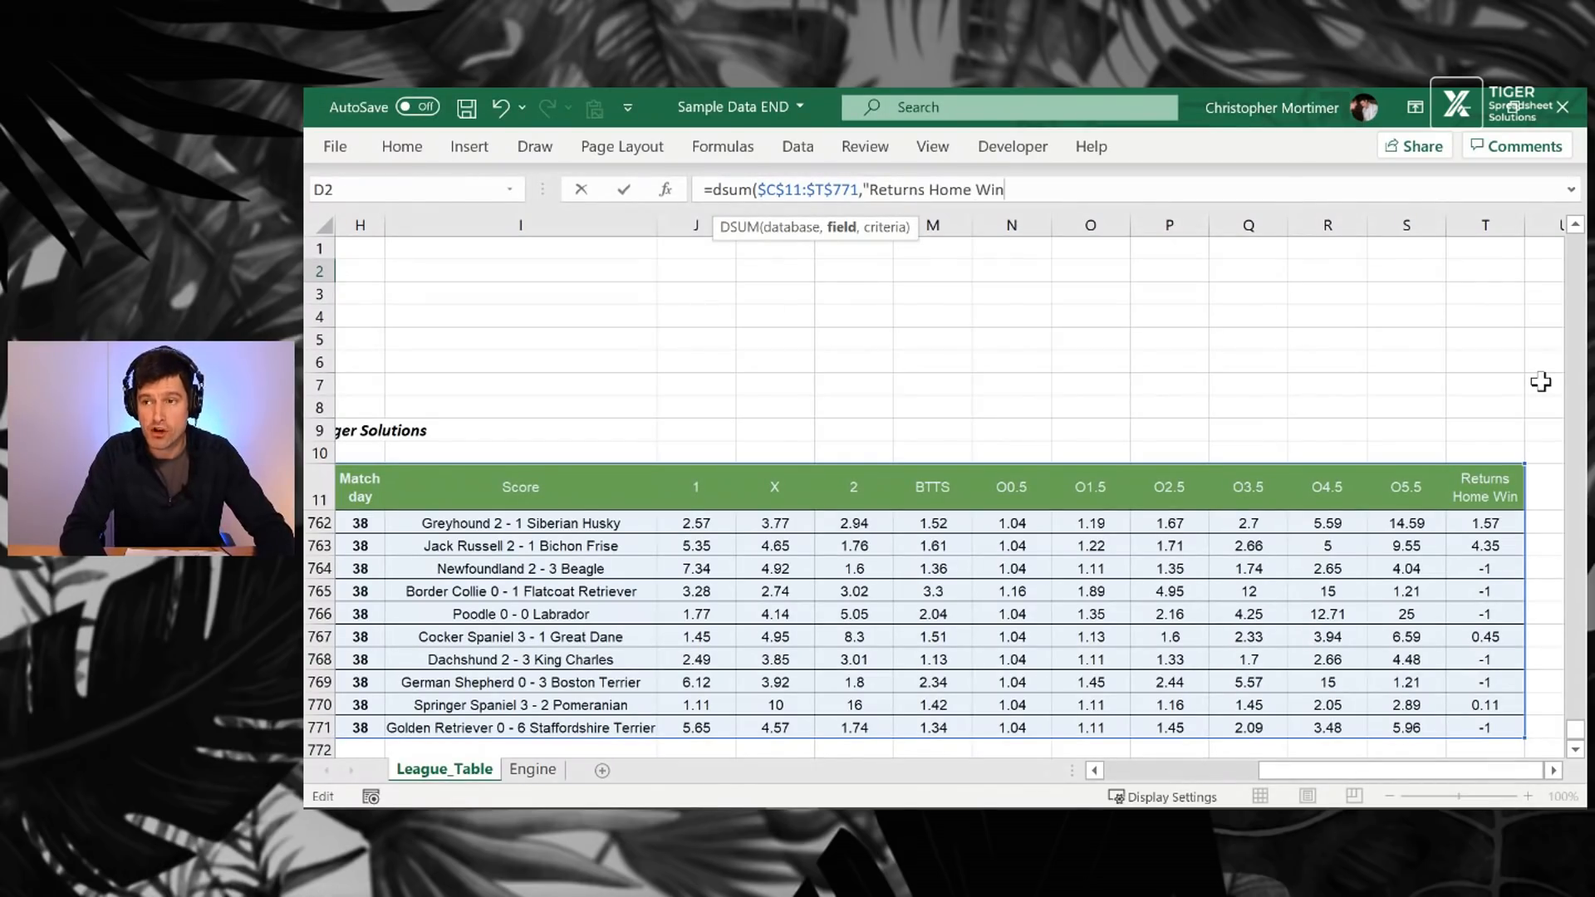
type("\",")
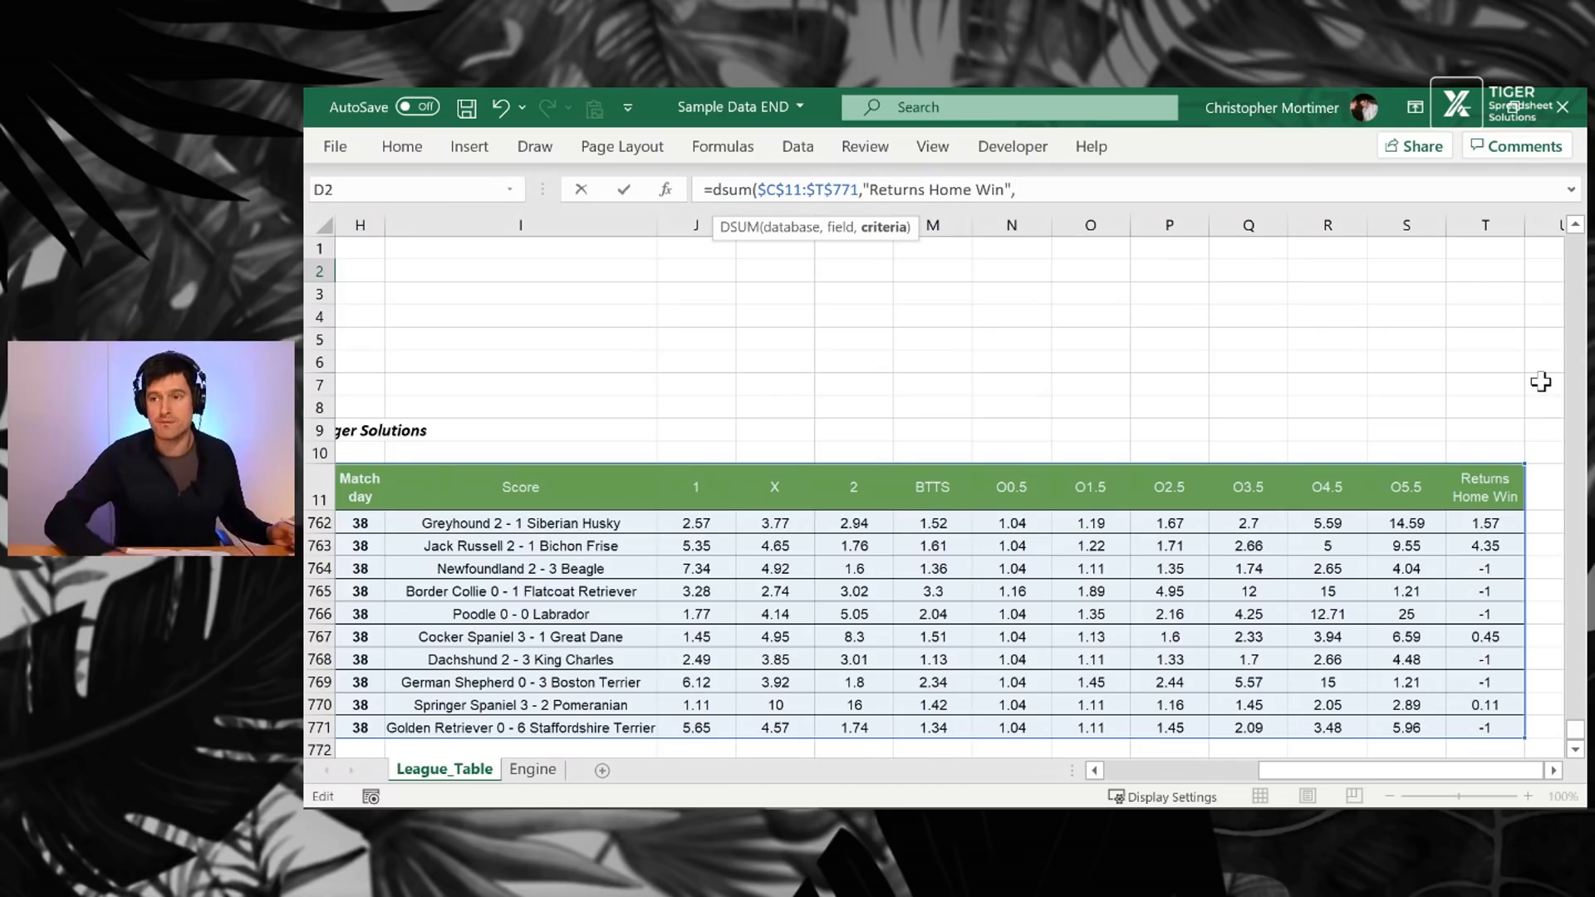
Step: Add the absolute range $C$4:$D$5 as the DSUM criteria, close the formula and enter it in D2
left_click_drag(1348, 778, 1148, 780)
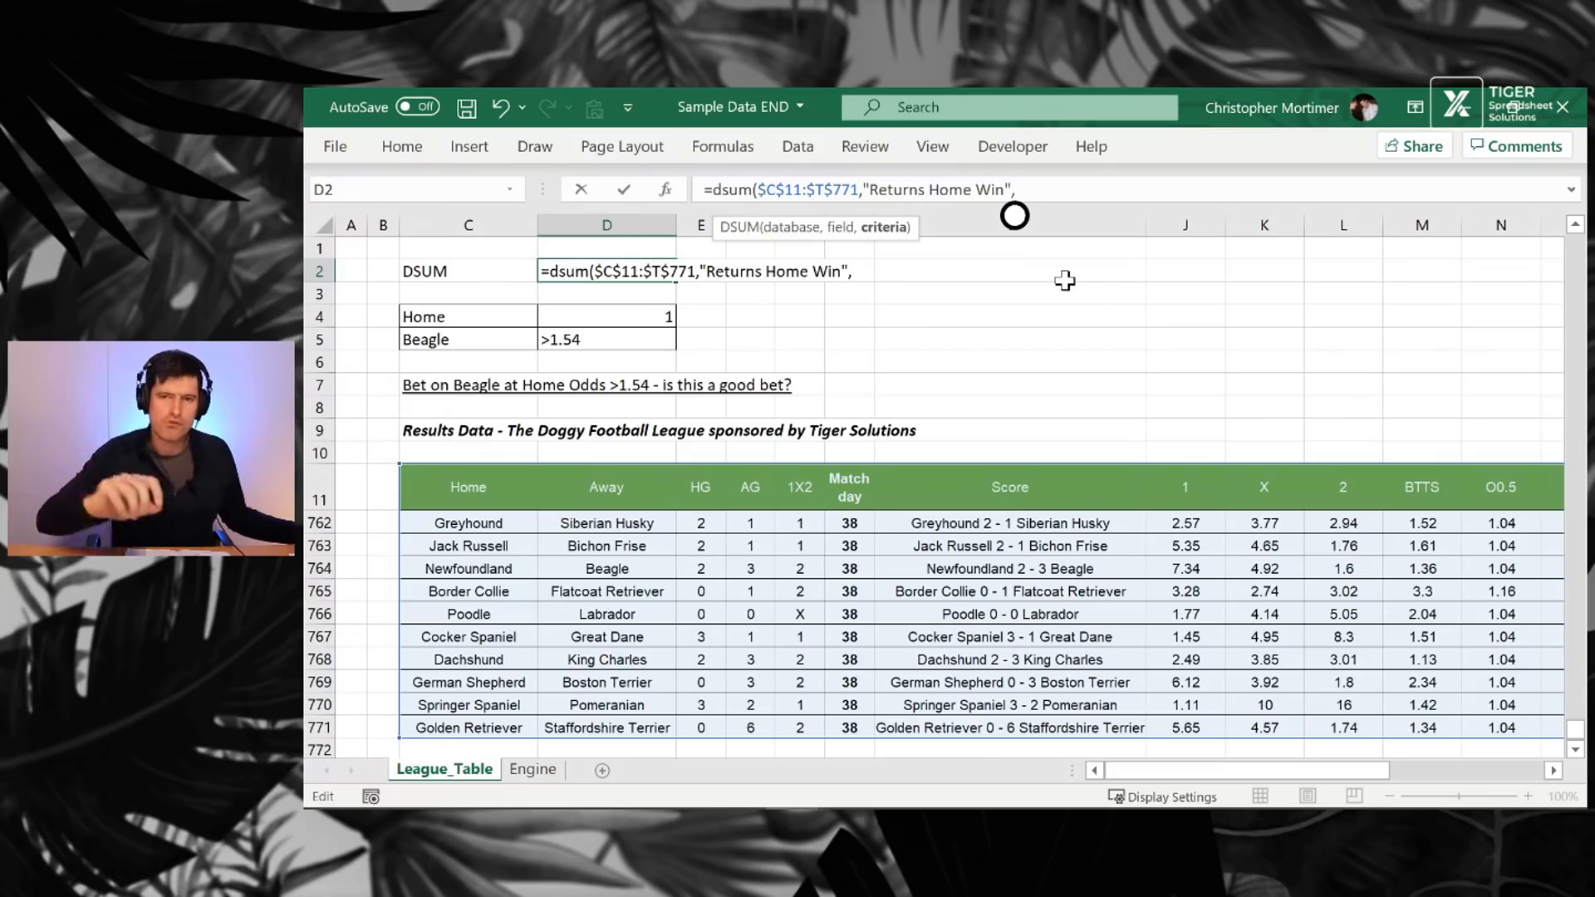
left_click(503, 321)
left_click_drag(505, 322, 611, 344)
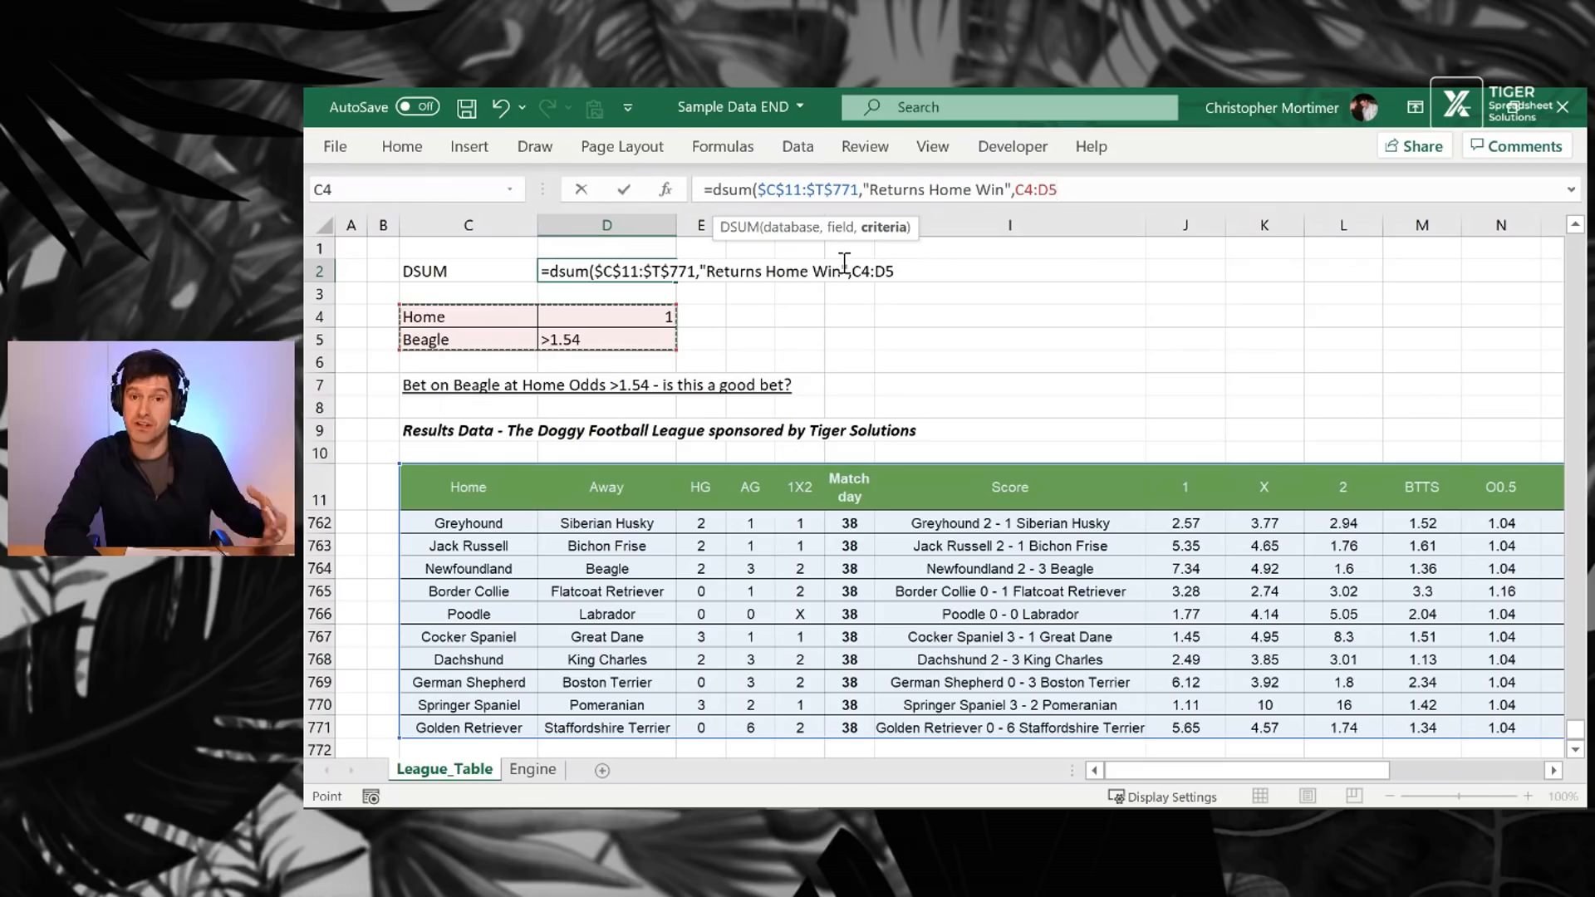
left_click(920, 268)
key("F4")
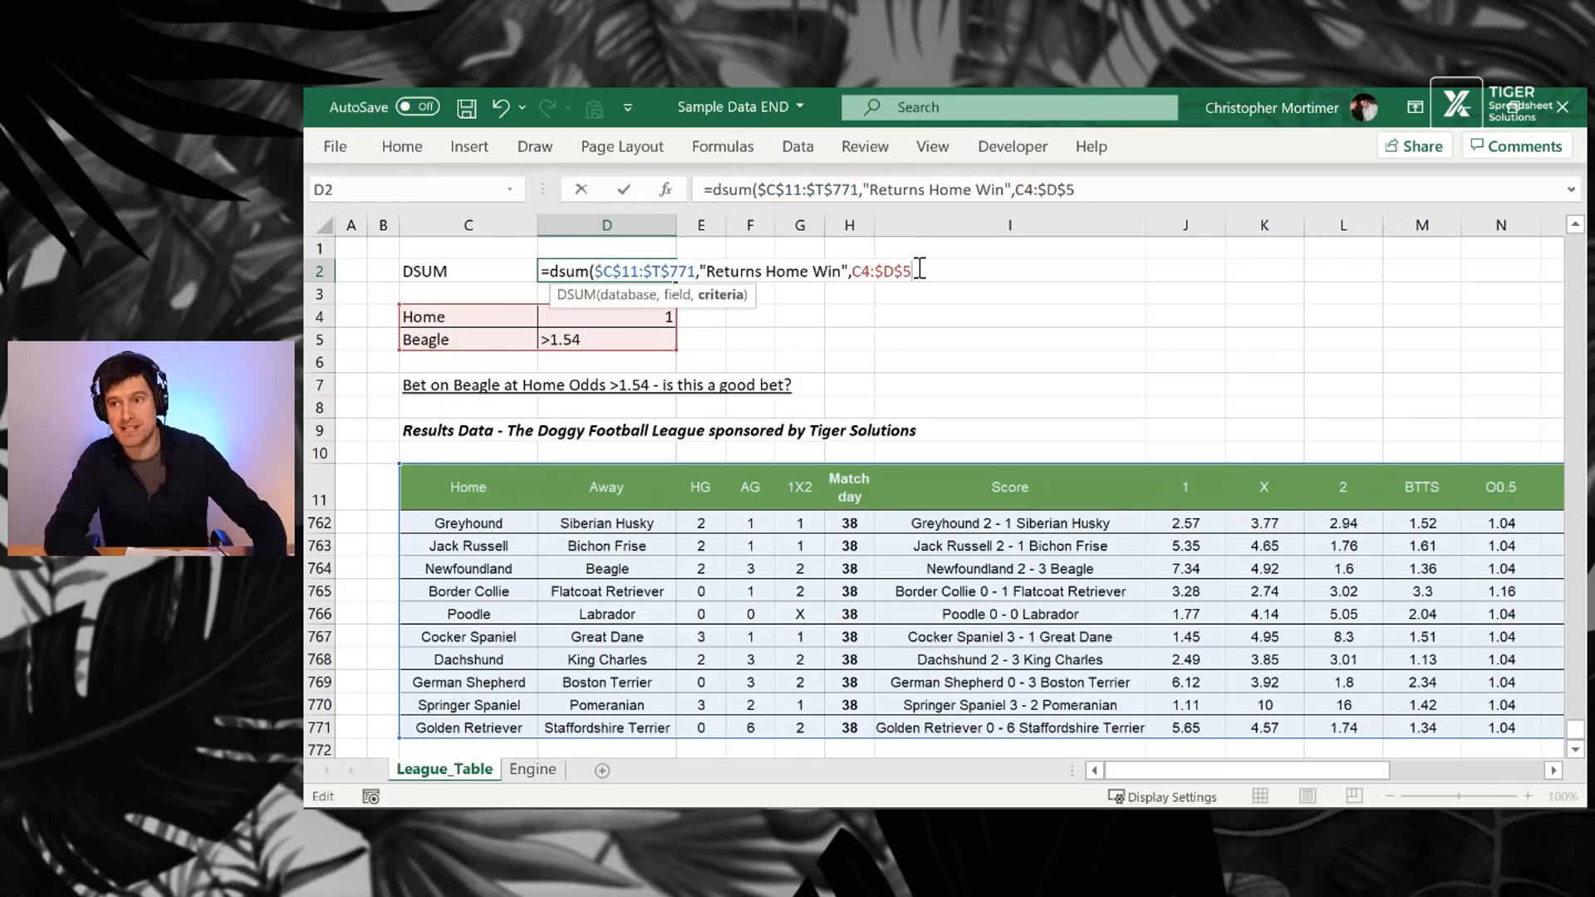
left_click(1025, 191)
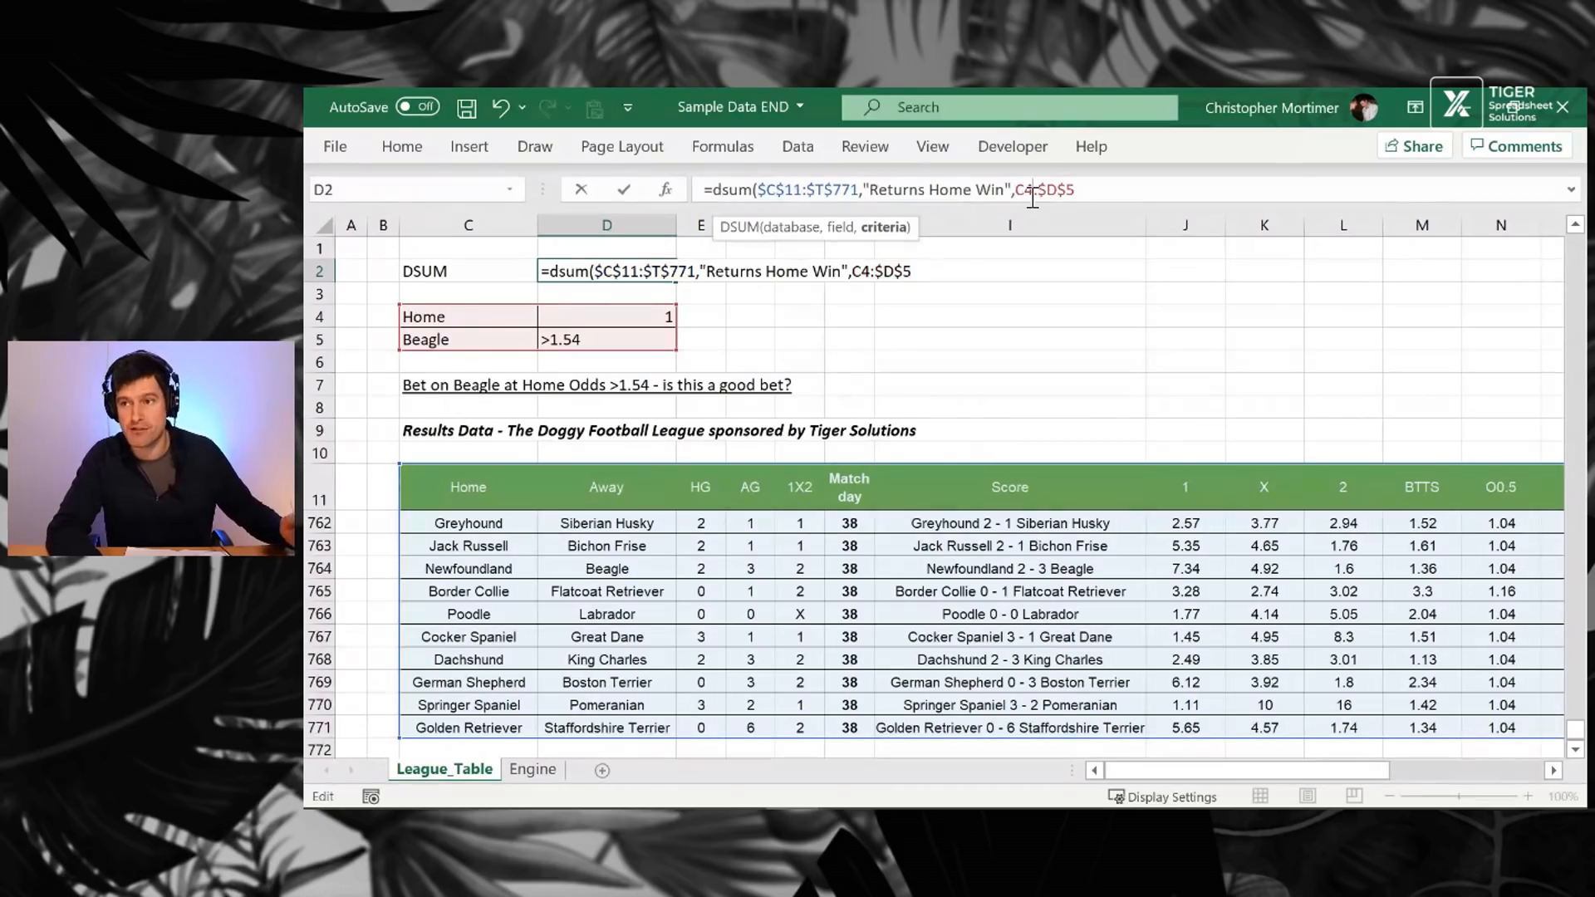
key("F4")
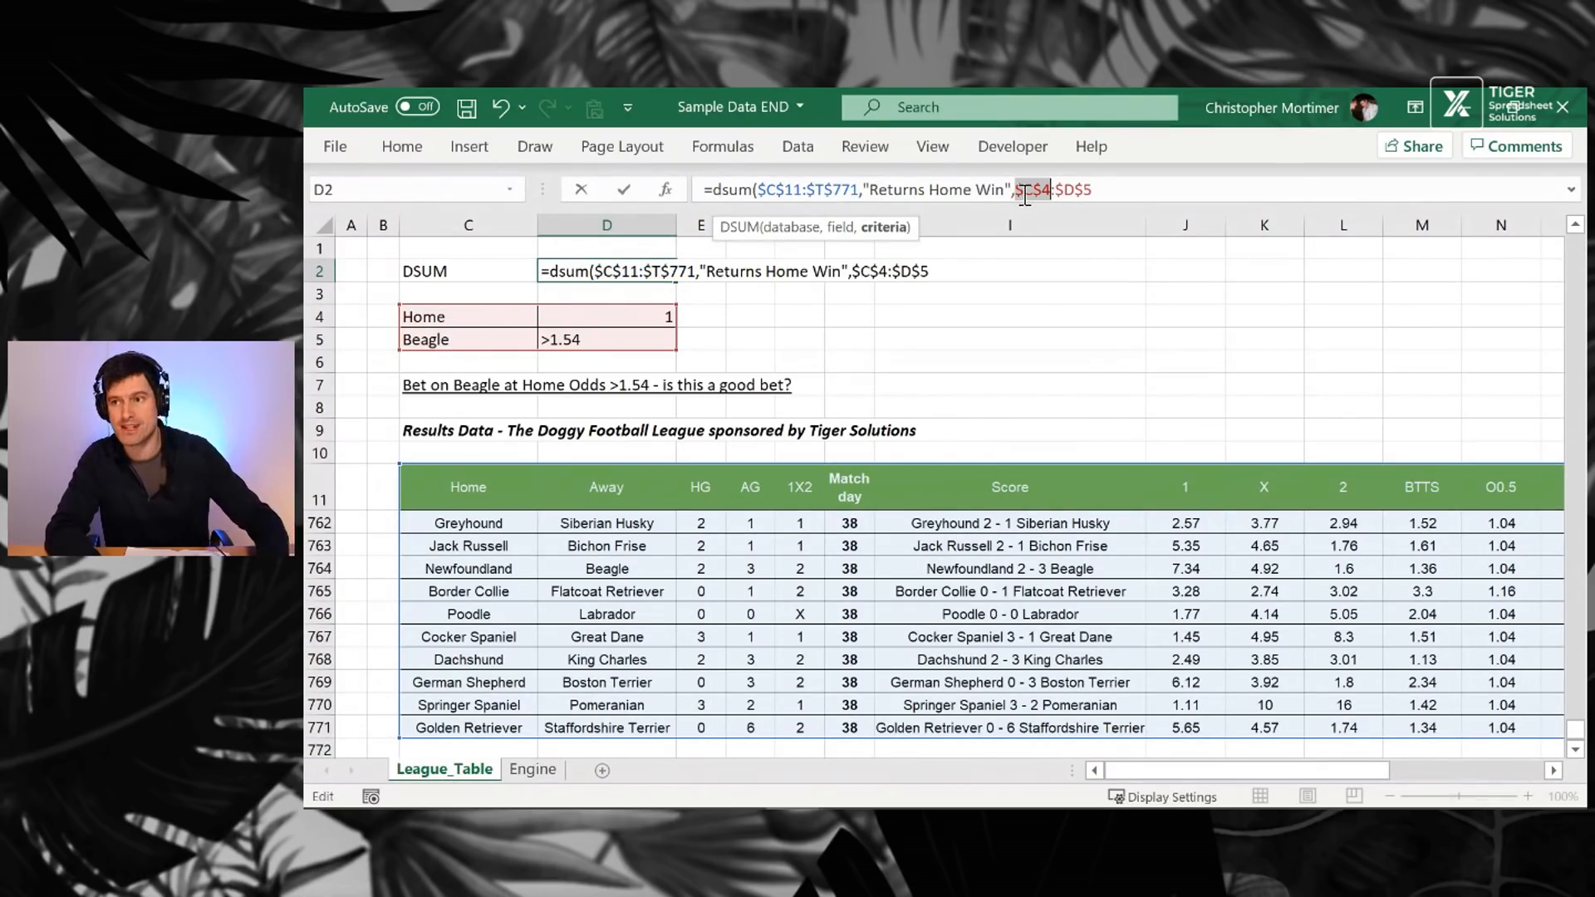
left_click(1145, 183)
type(")")
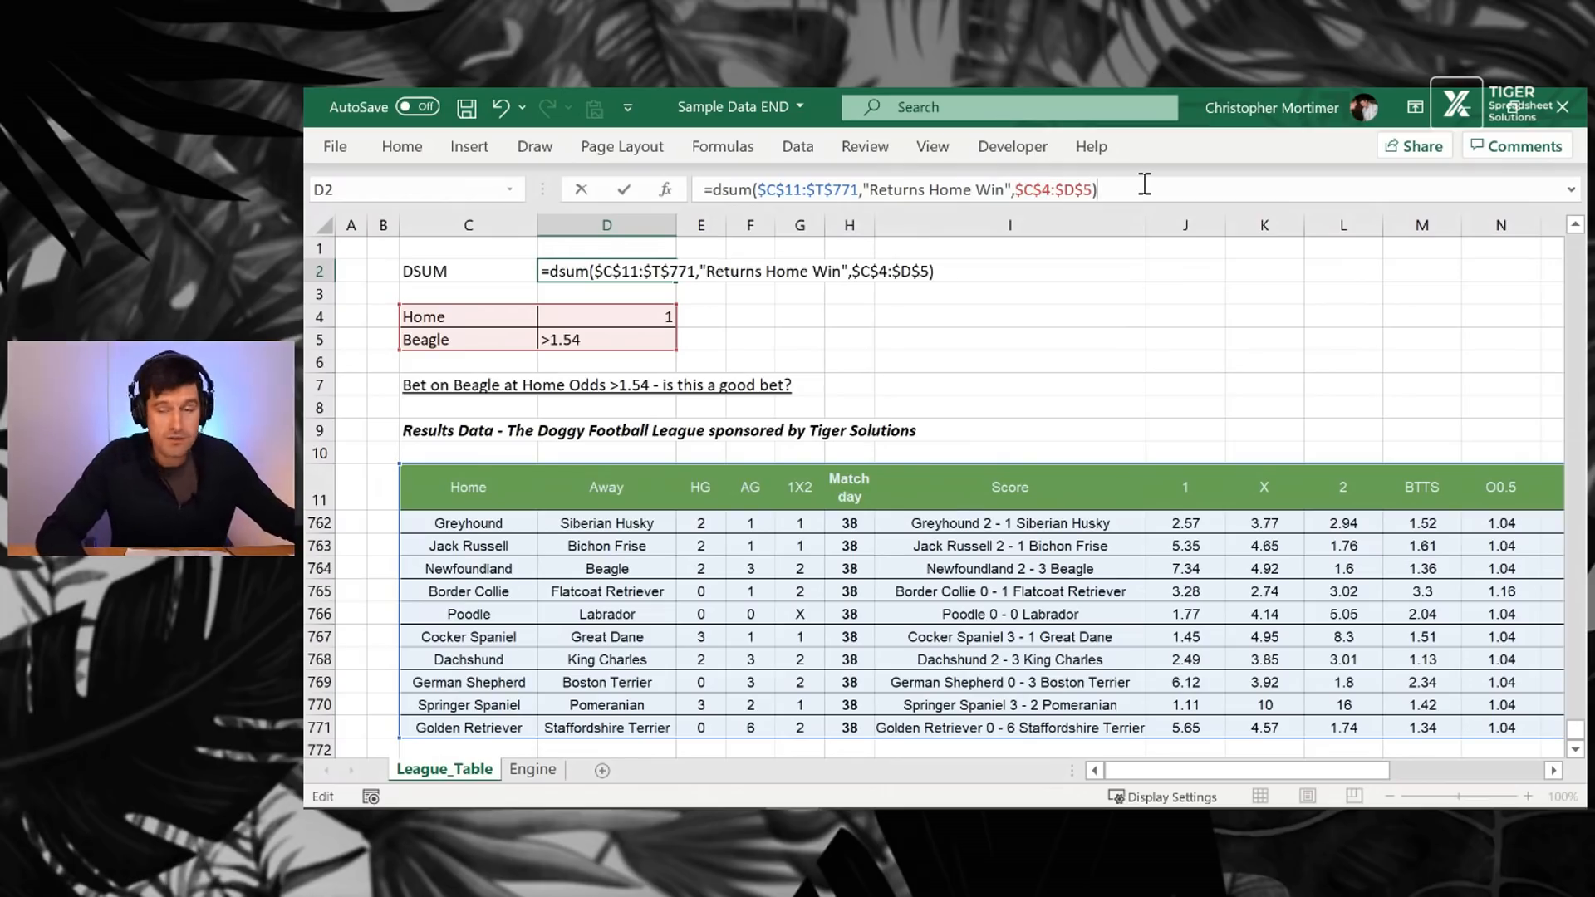
key("ctrl+Return")
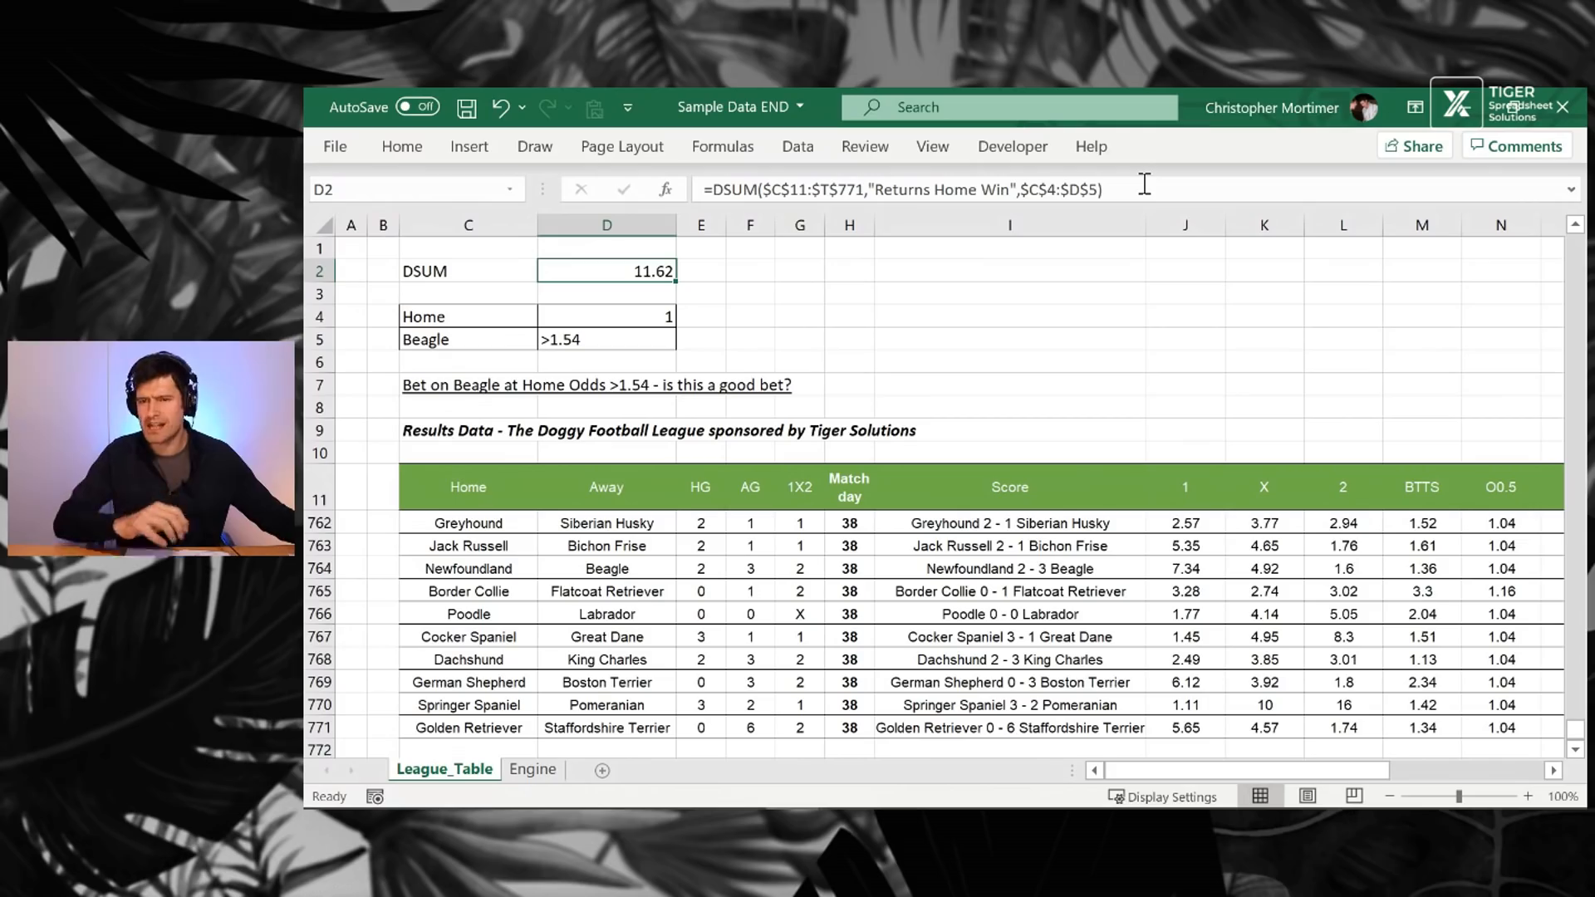
Step: Turn on filters for the whole results table, starting from its header row 11
left_click(459, 491)
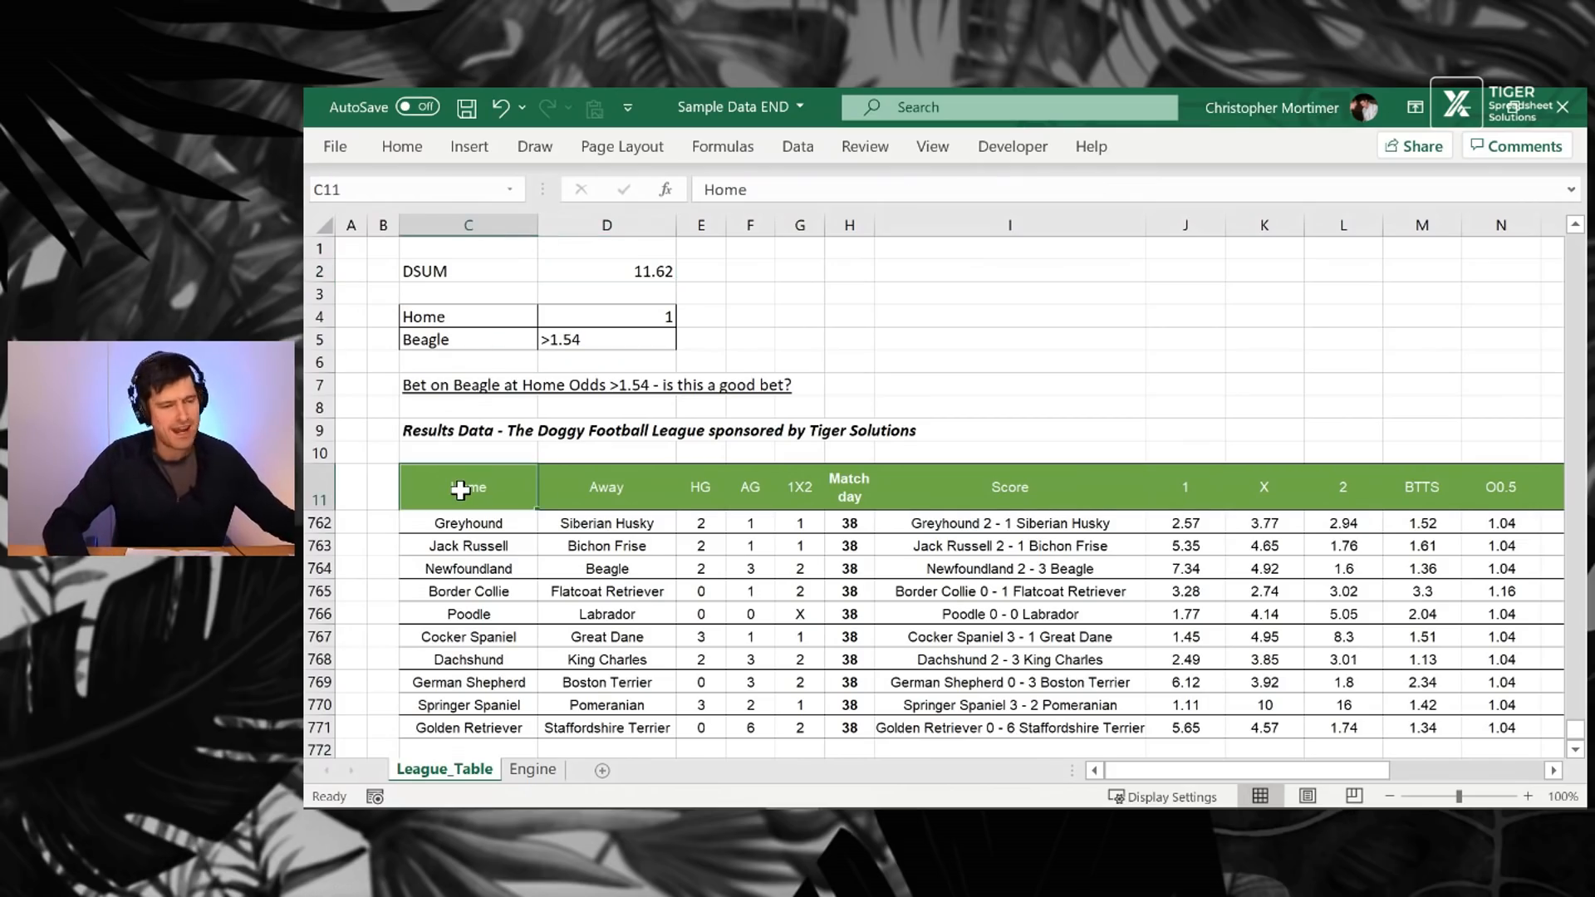
key("Down")
key("Up")
key("ctrl+shift+Right")
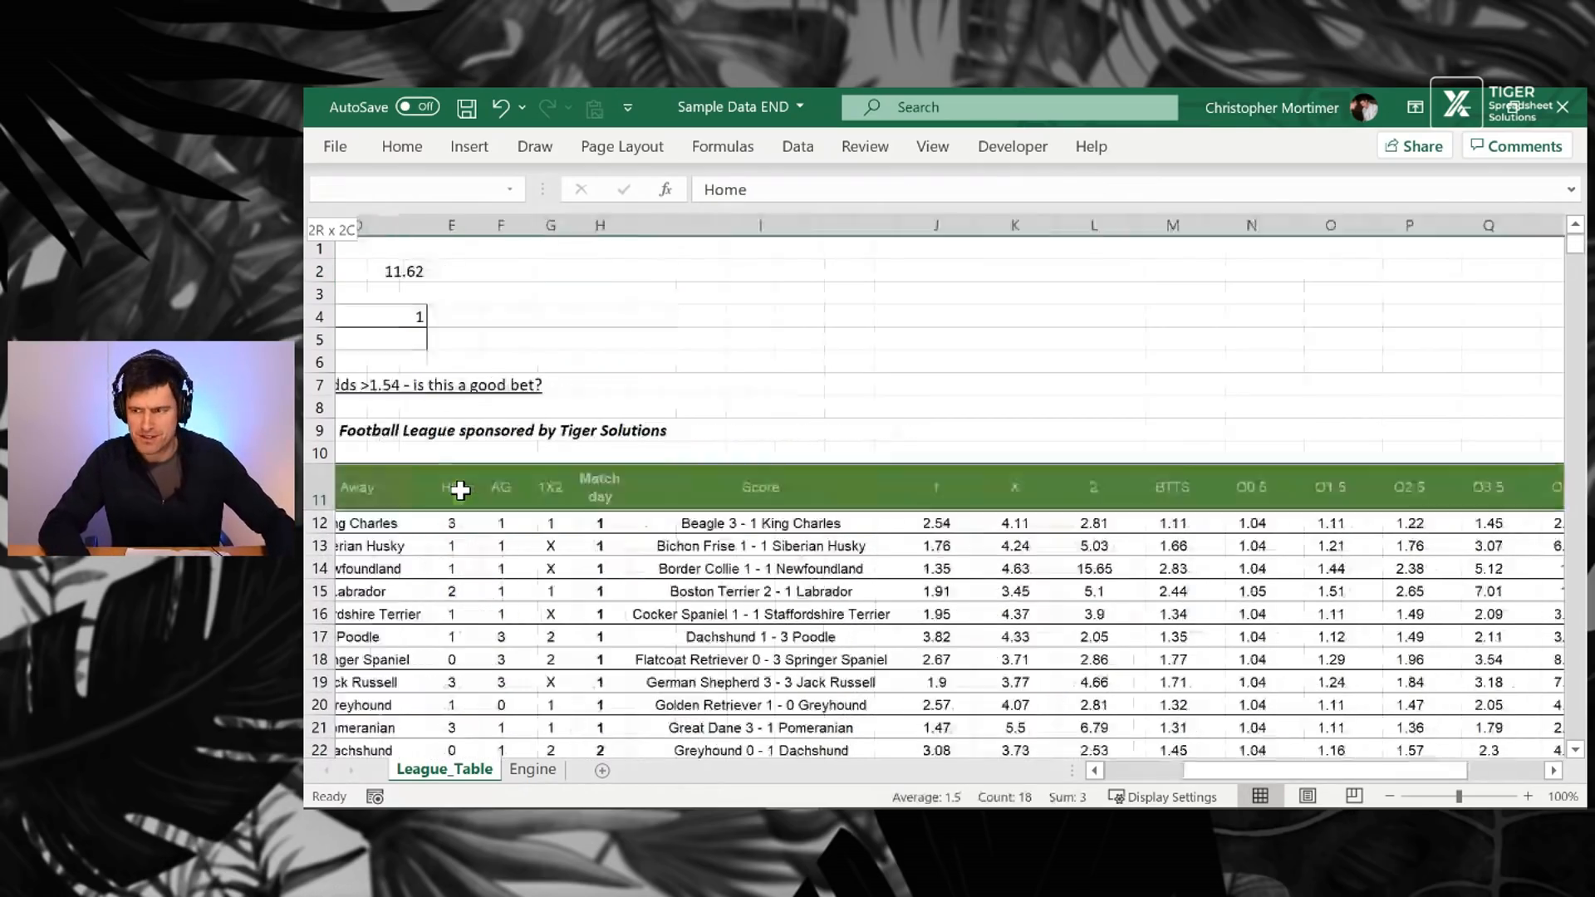
key("ctrl+shift+Down")
key("alt+a")
key("t")
key("ctrl+Left")
key("Right")
key("Right")
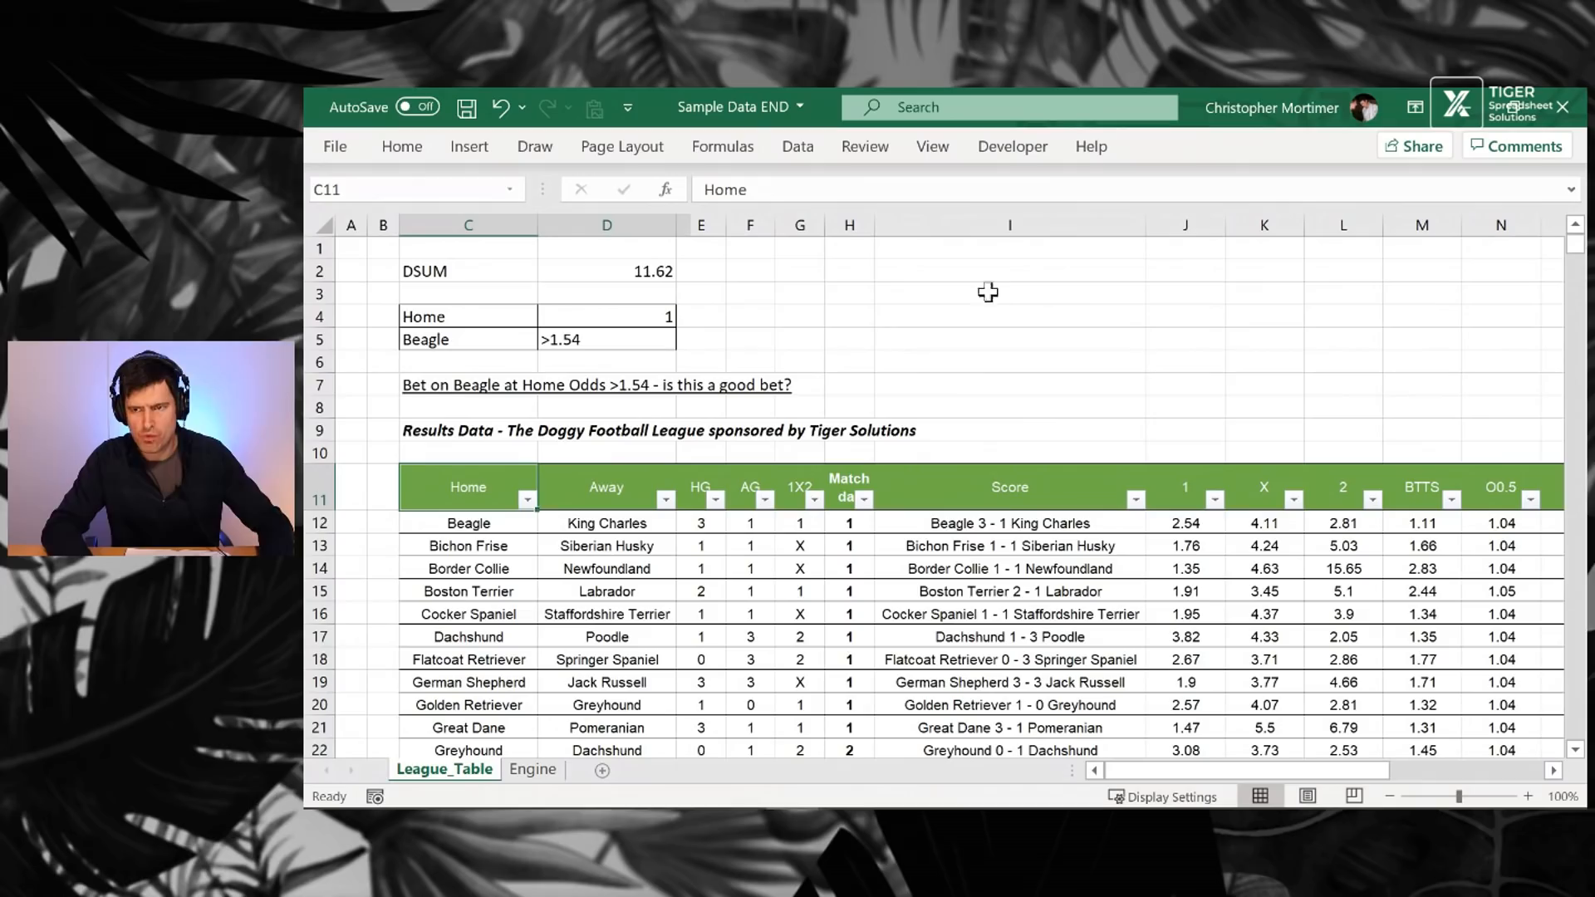
Step: Filter the Home column to show only Beagle matches
key("alt+Down")
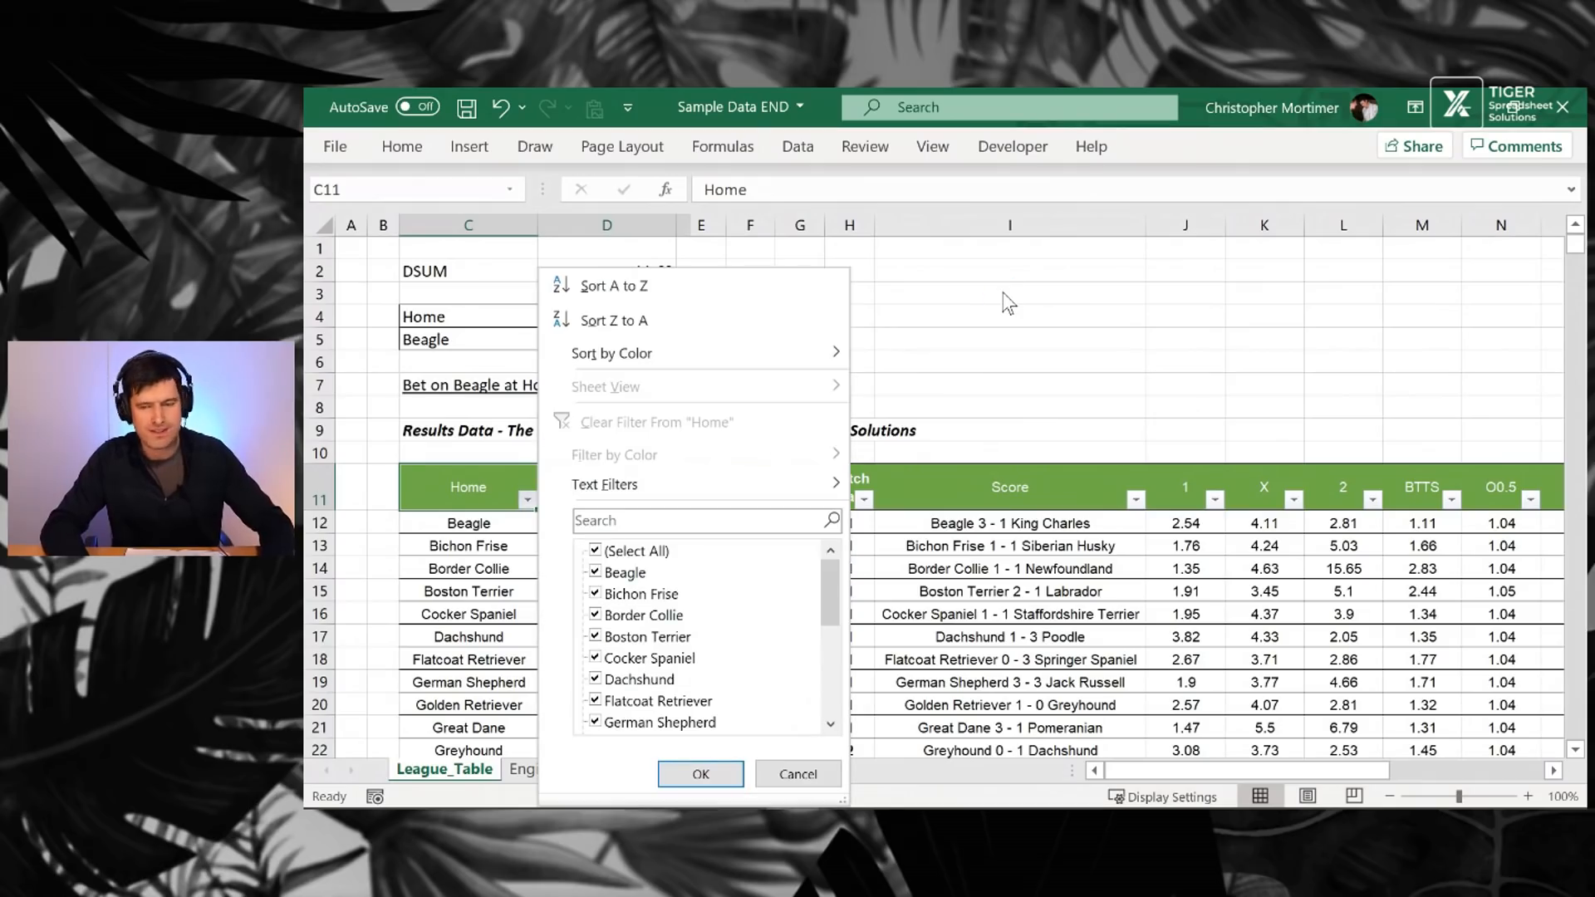
left_click(669, 520)
type("Beagle")
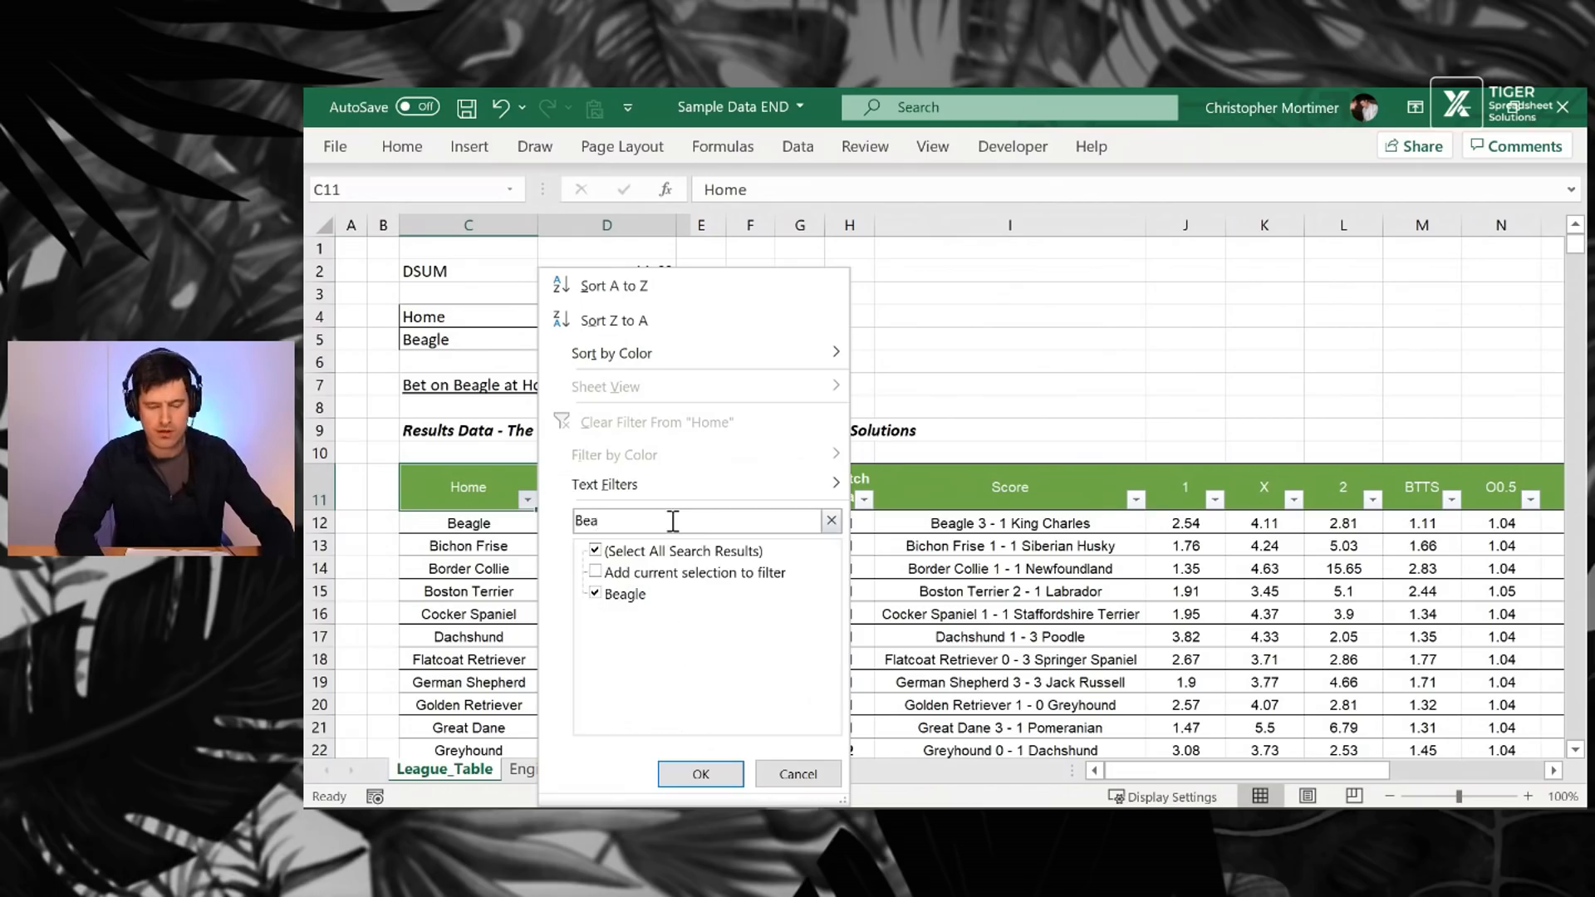
key("Return")
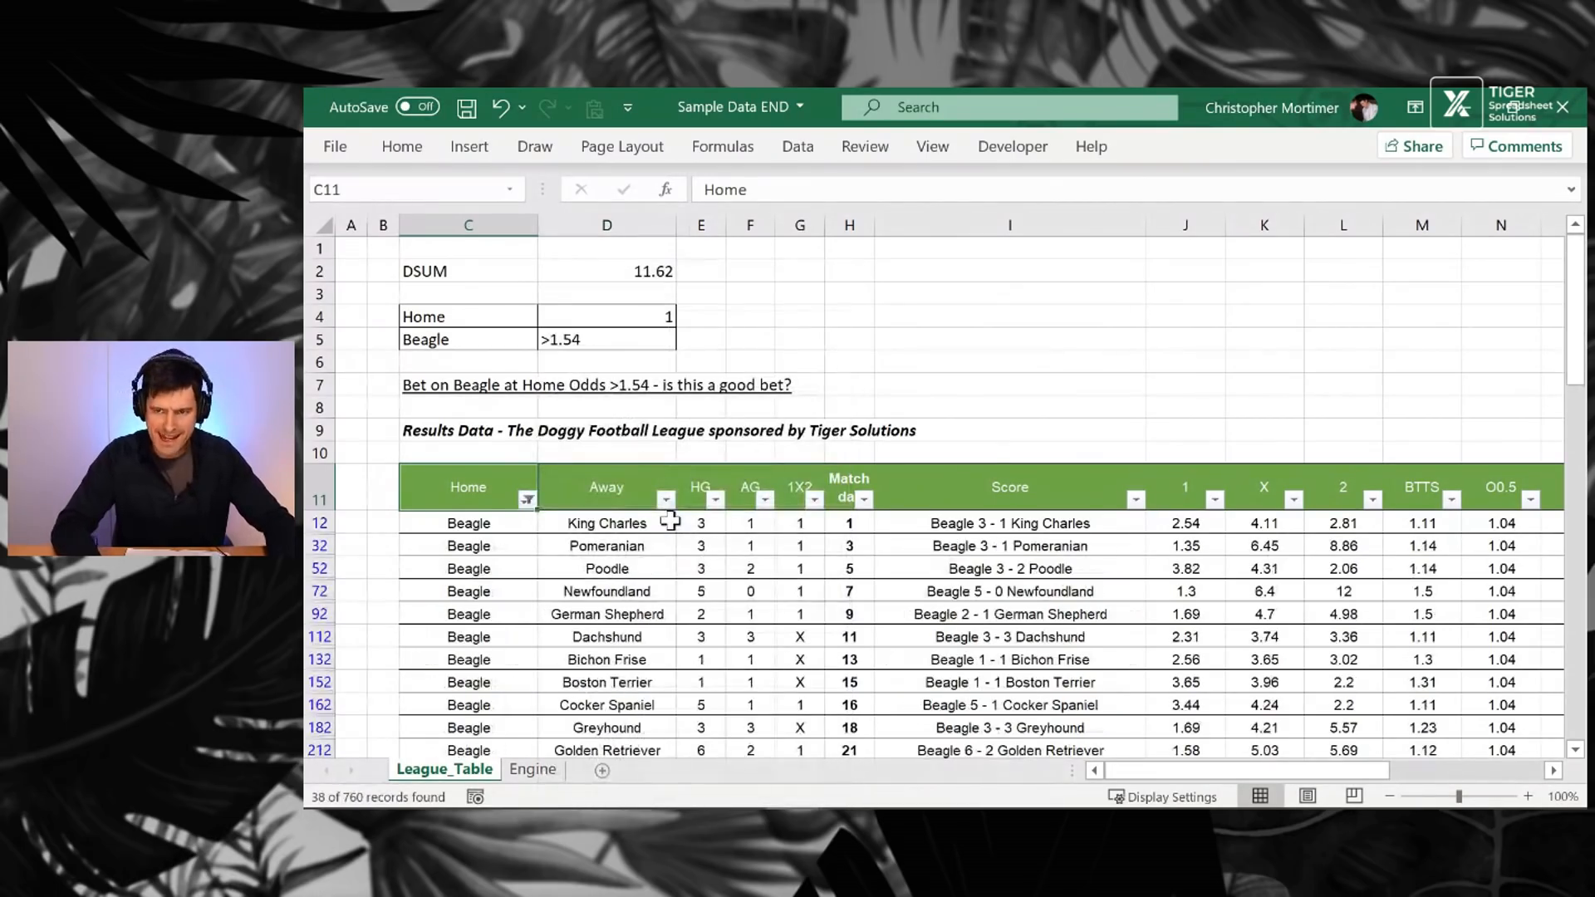
Step: Filter the home odds column, headed 1, to values greater than 1.54
key("Right")
key("Right")
key("Right")
key("Right")
key("Right")
key("Right")
key("Right")
key("Right")
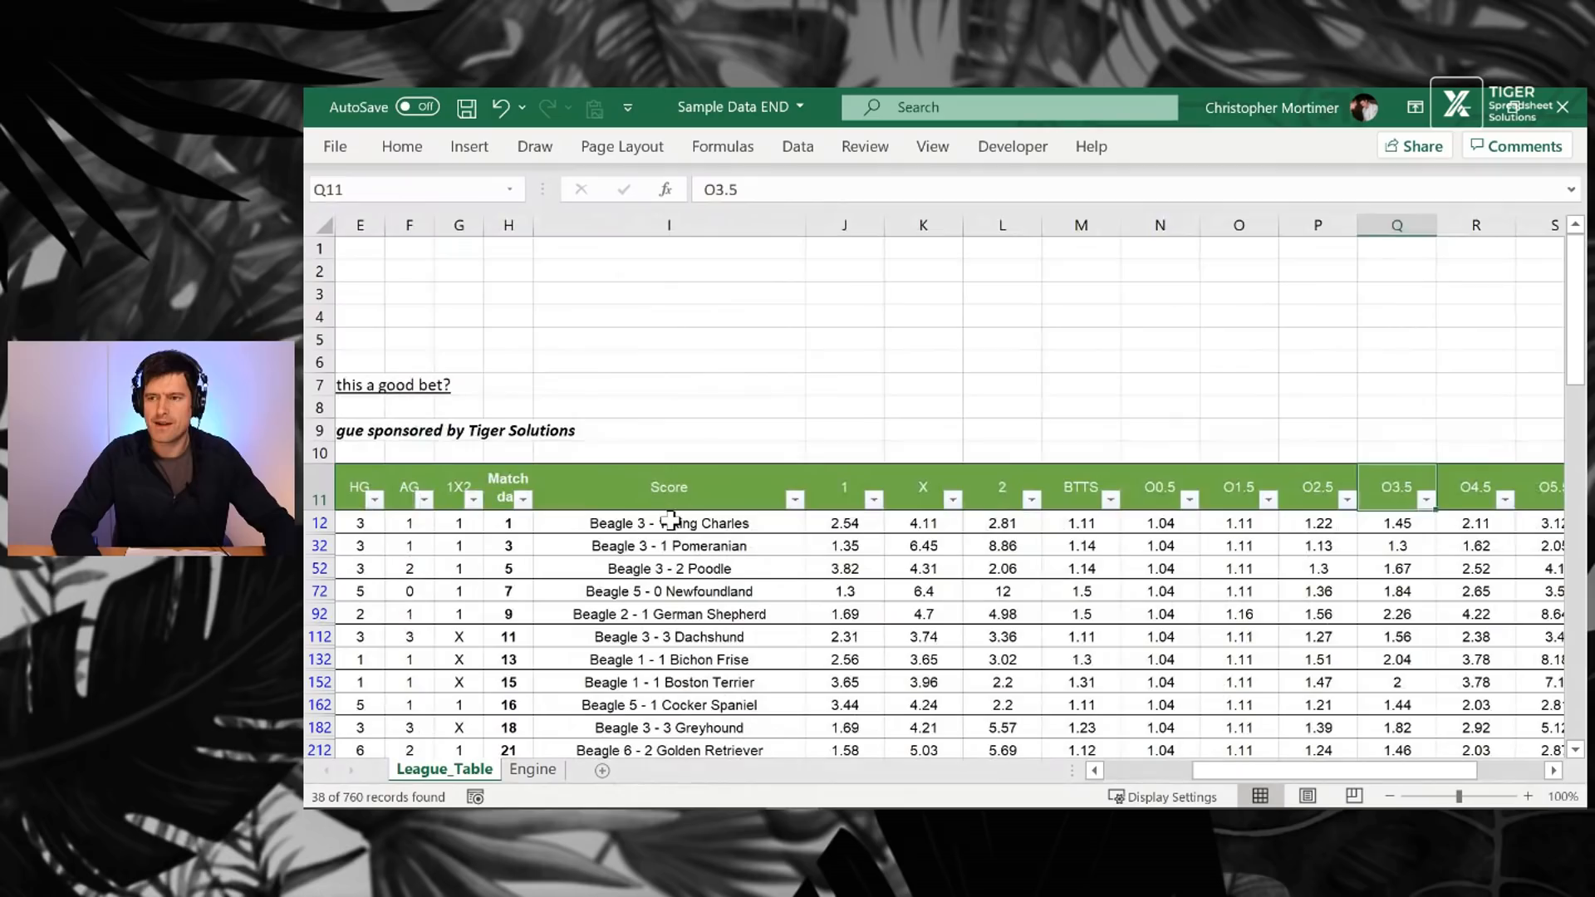
key("Left")
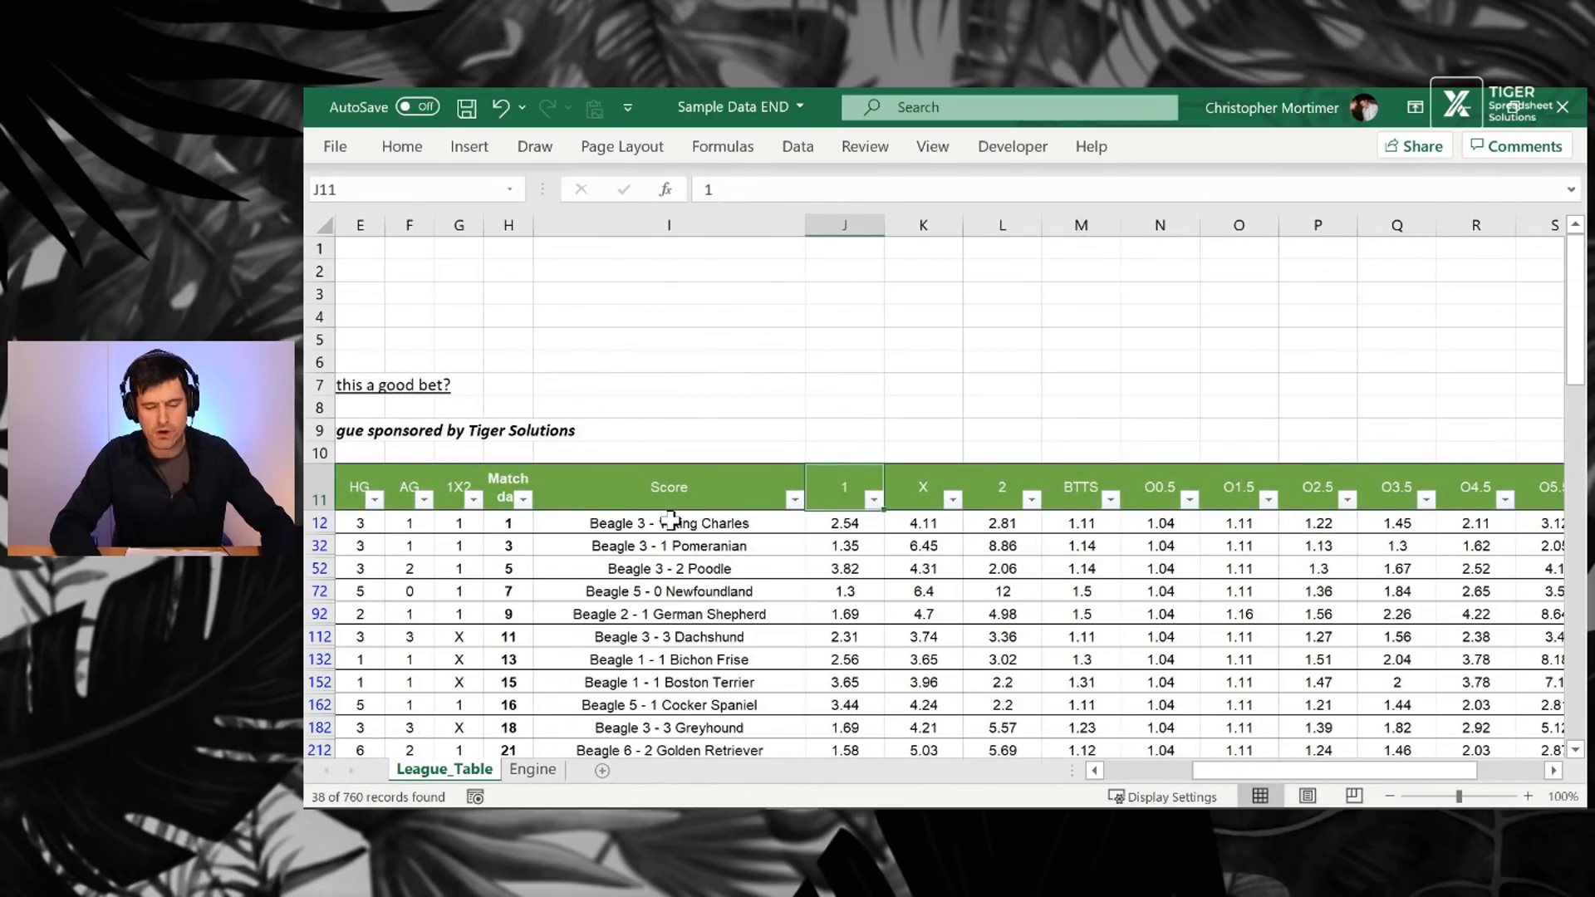
key("alt+Down")
key("Down")
key("Down")
key("Down")
key("Down")
key("Down")
key("Down")
key("Down")
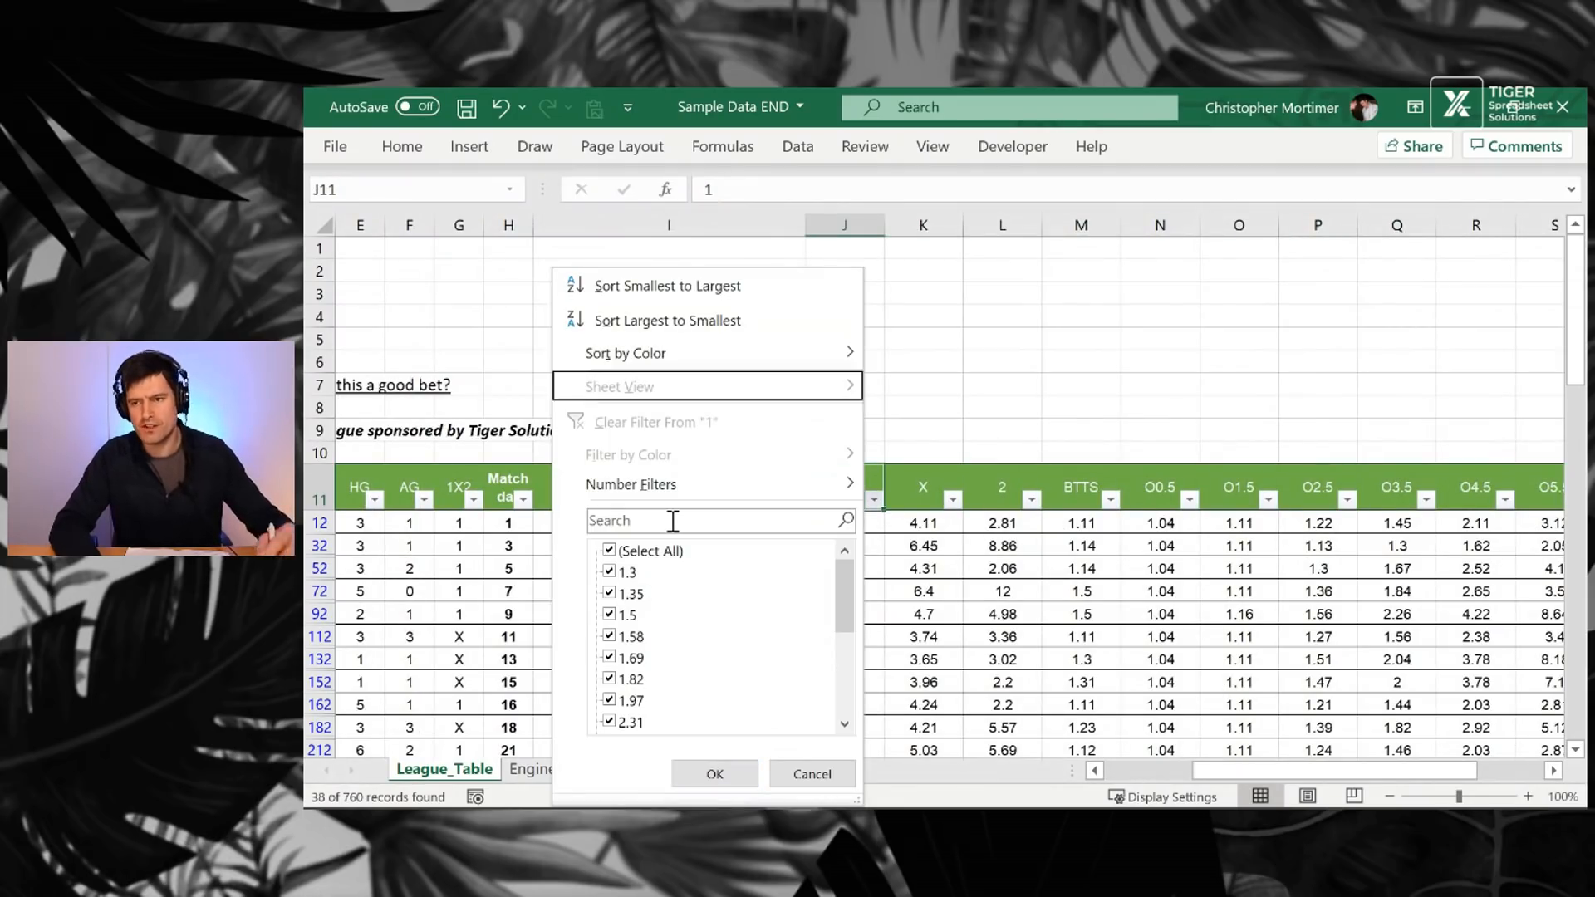
key("Right")
key("Down")
key("Down")
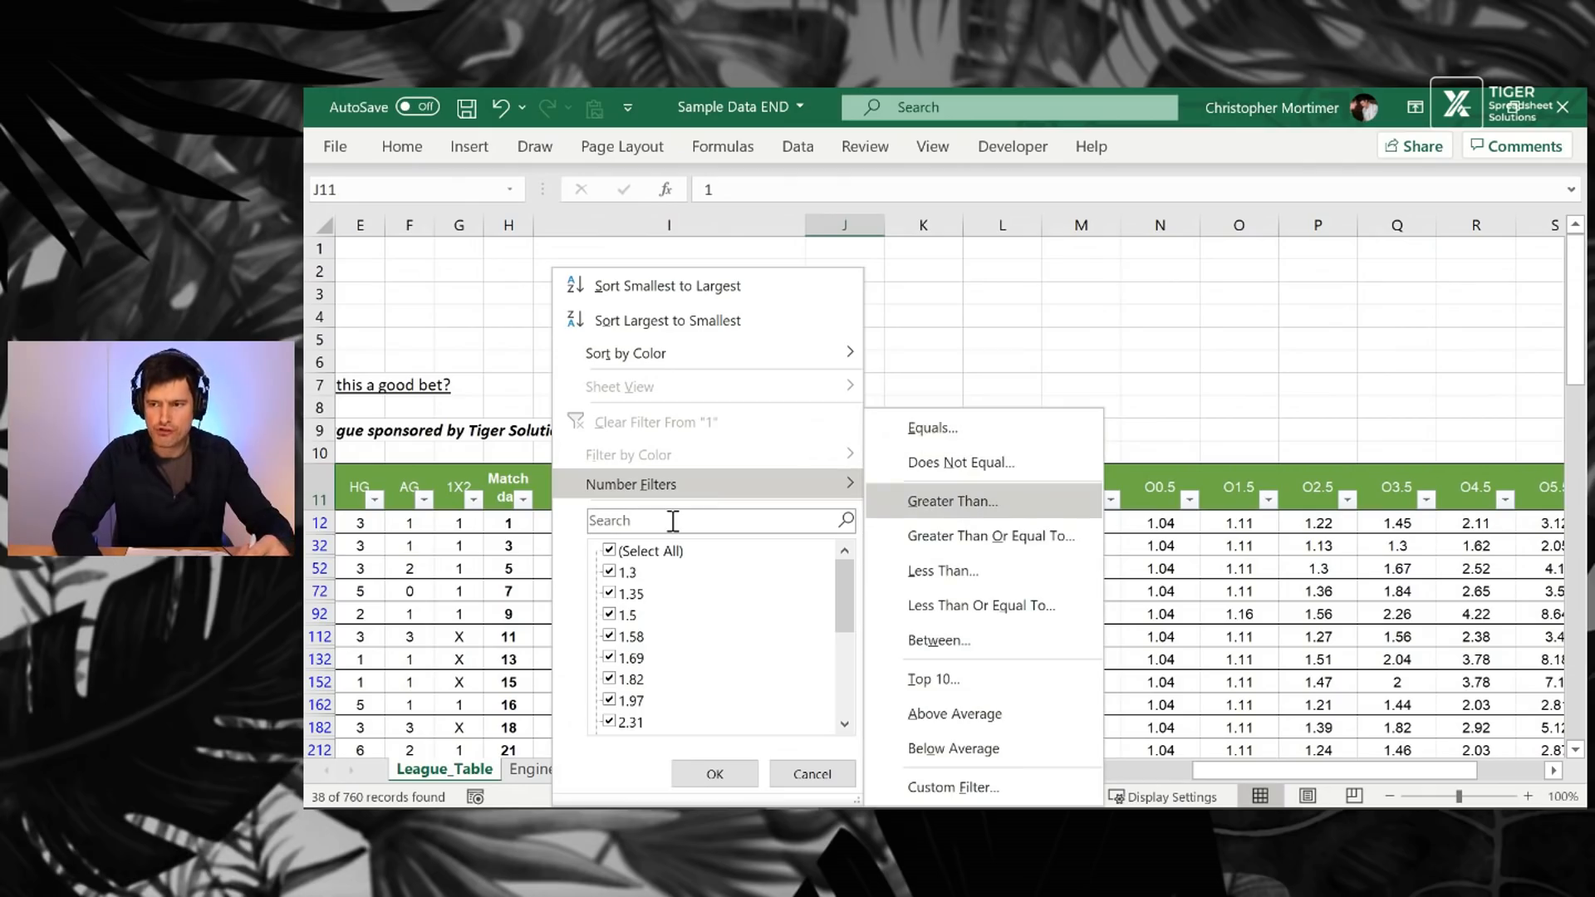
key("Return")
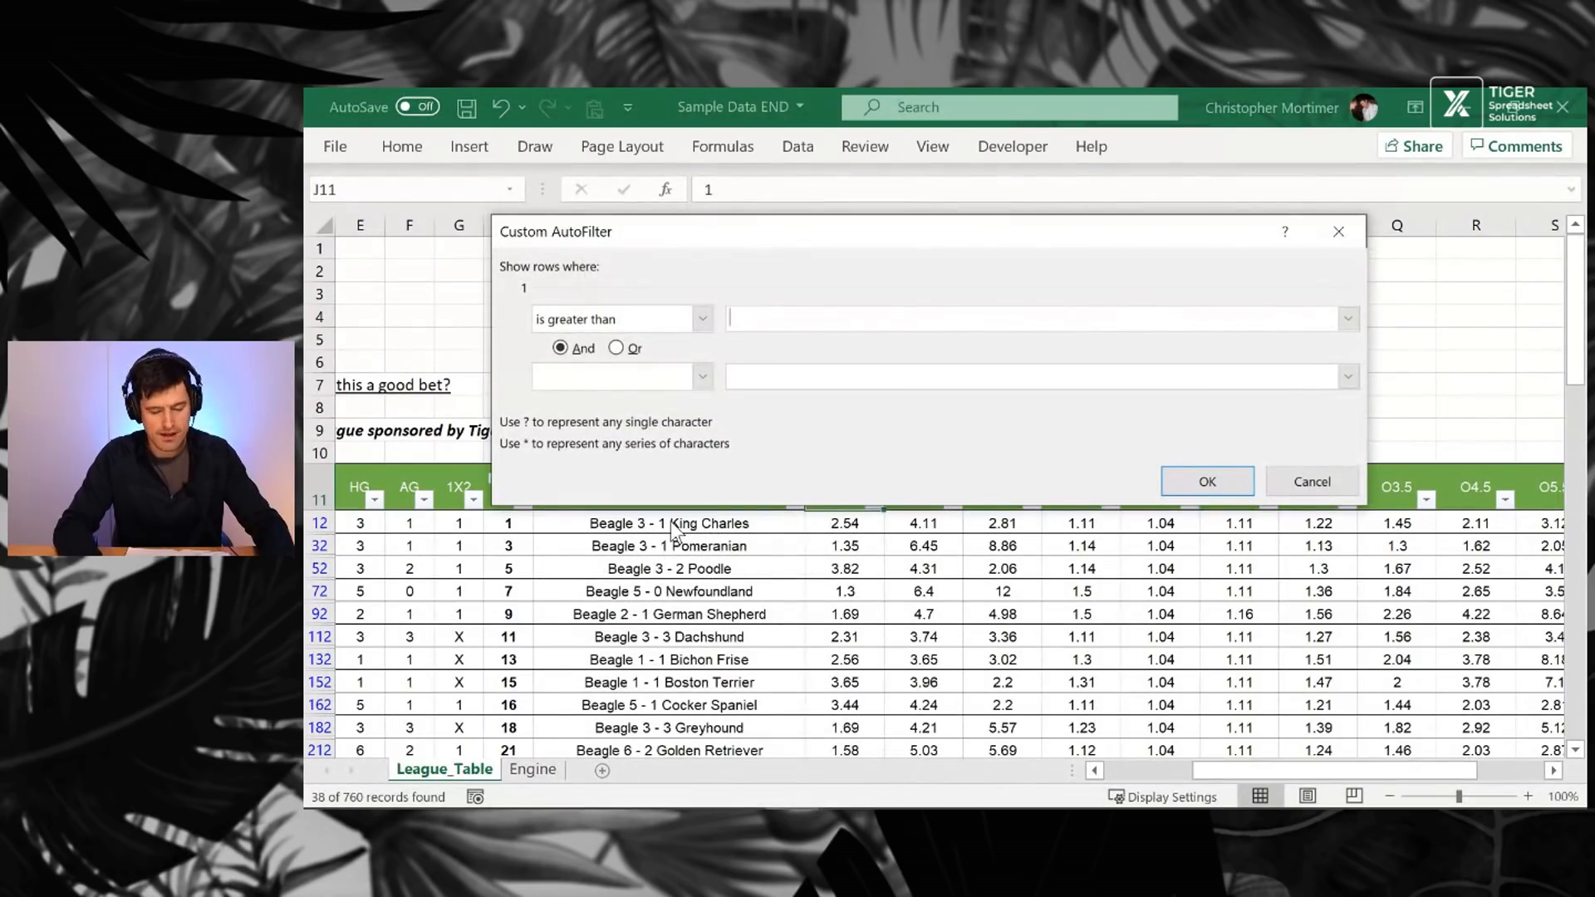
type("1.54")
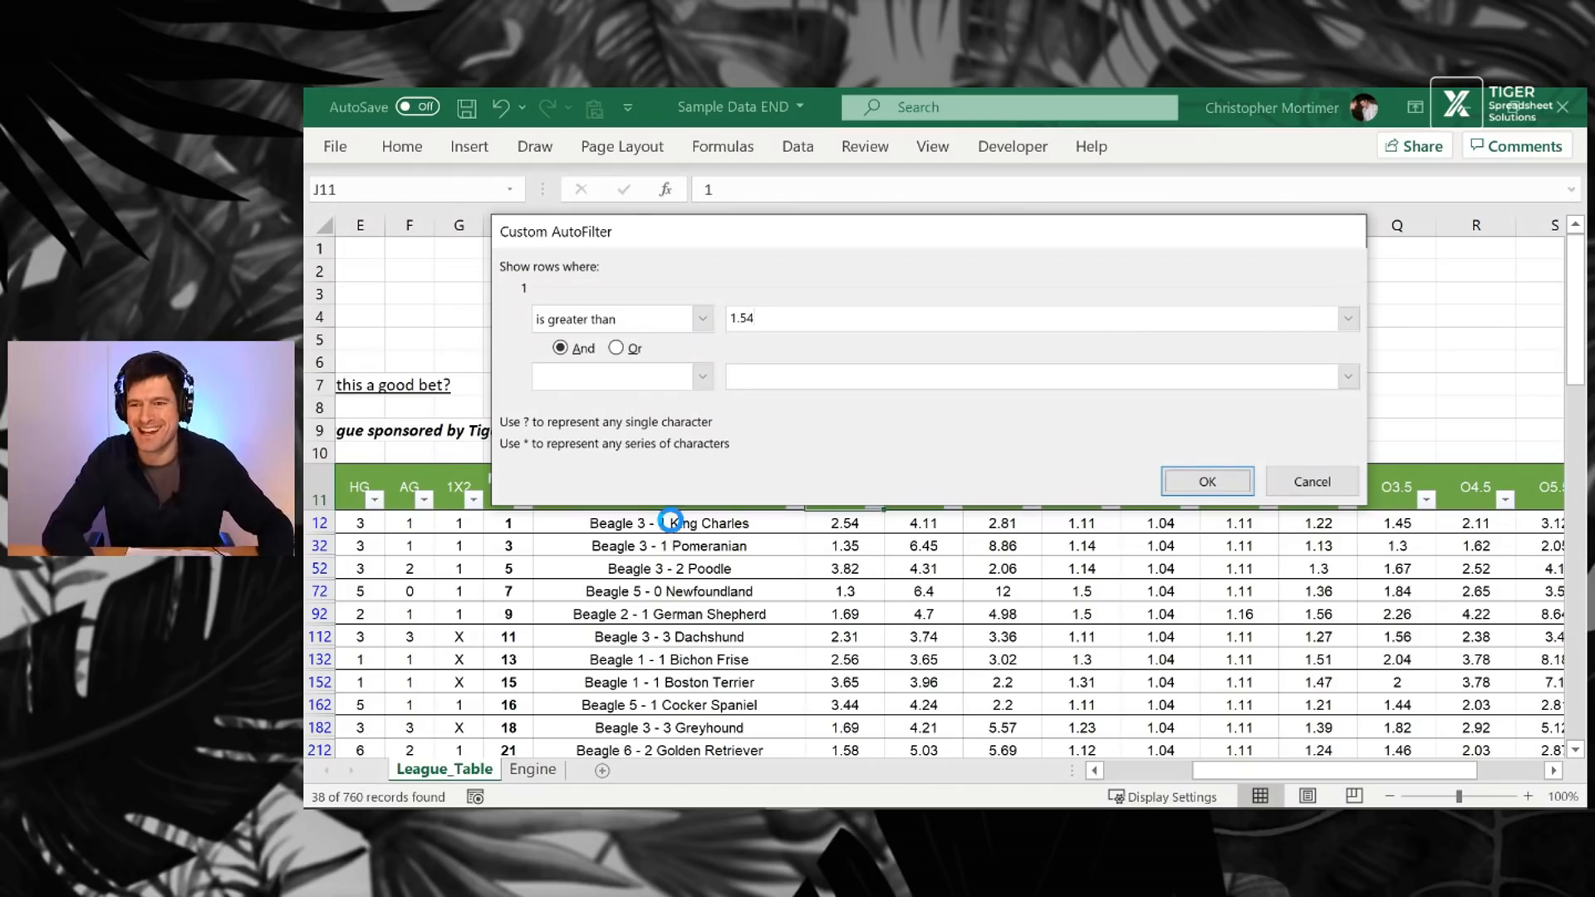
key("Return")
Step: Check the sum of the filtered Returns Home Win values in column T against the DSUM result
key("Down")
key("ctrl+Right")
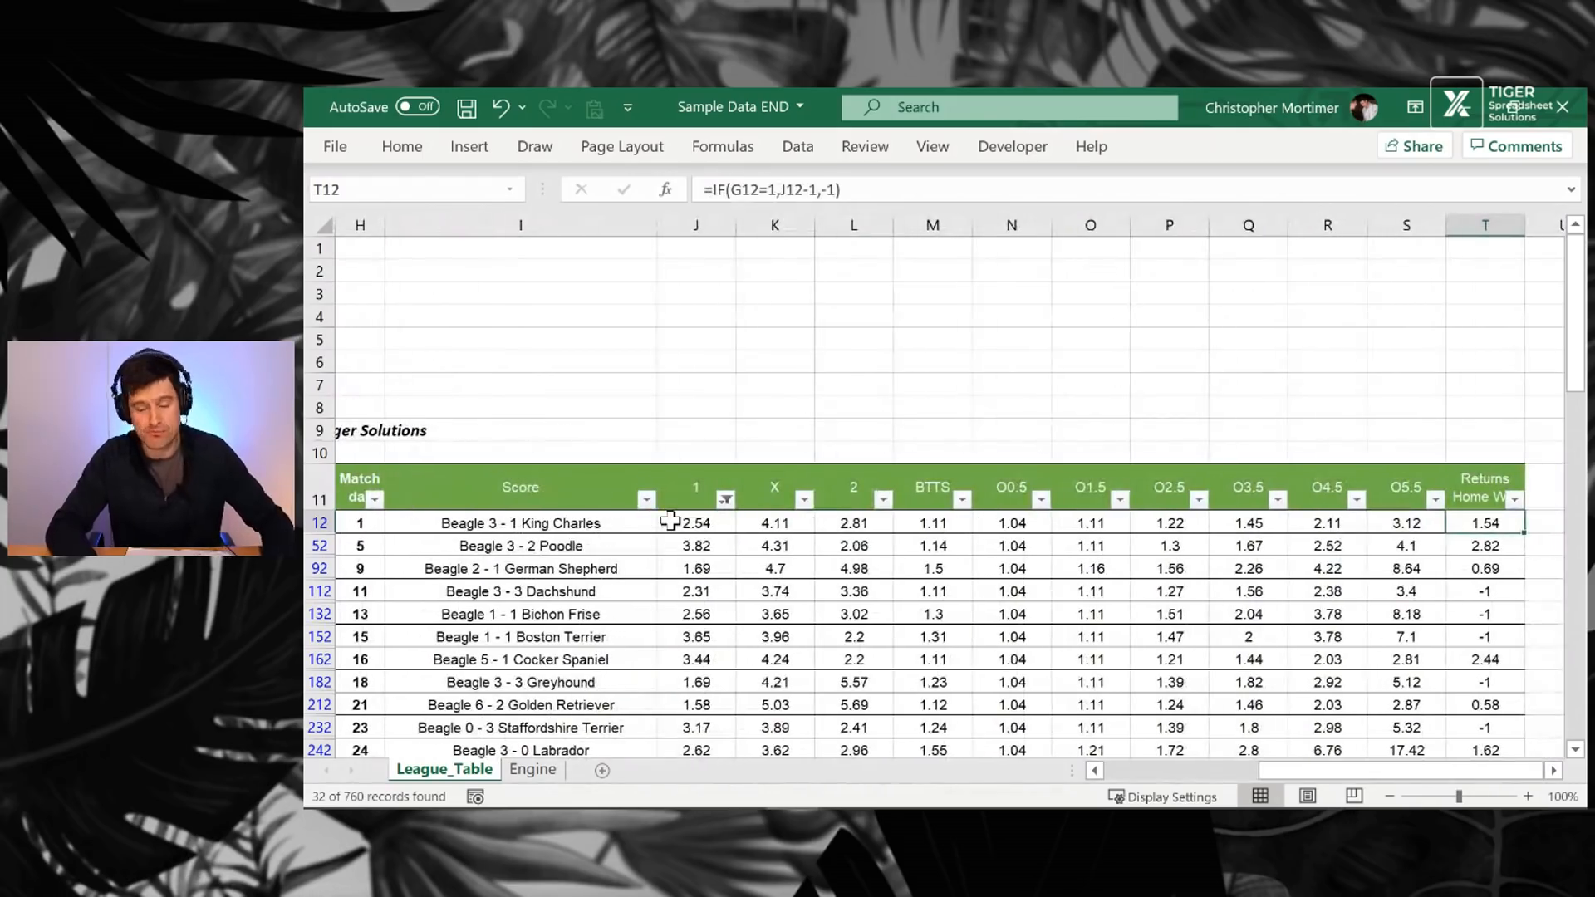
key("ctrl+shift+Down")
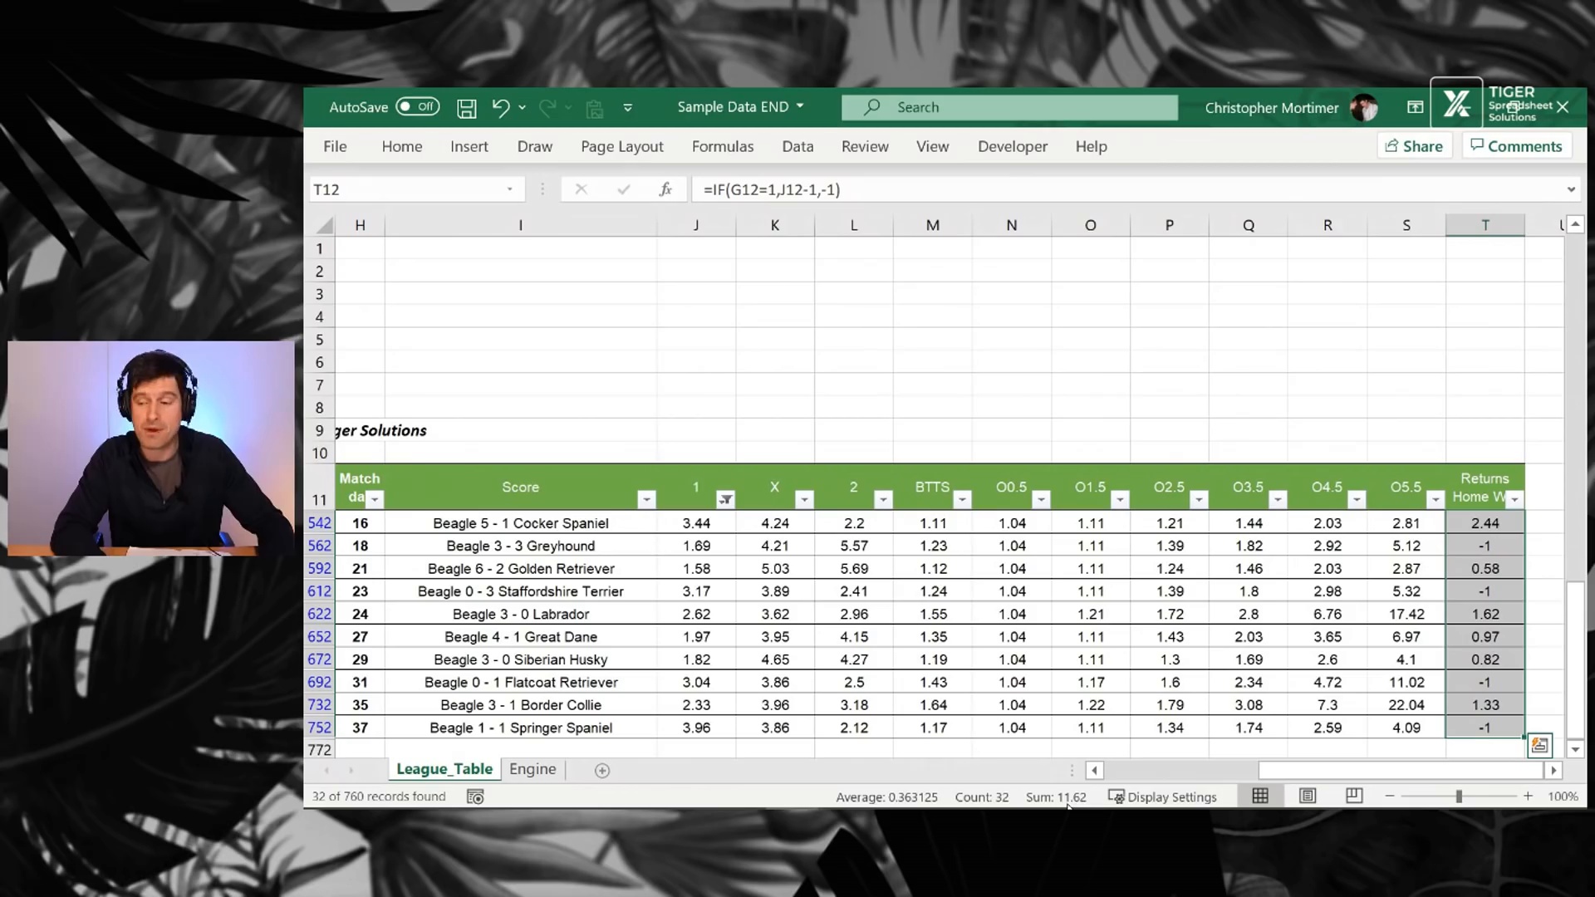
Step: Return to the start of the results table and remove its filters to show all matches
left_click(496, 480)
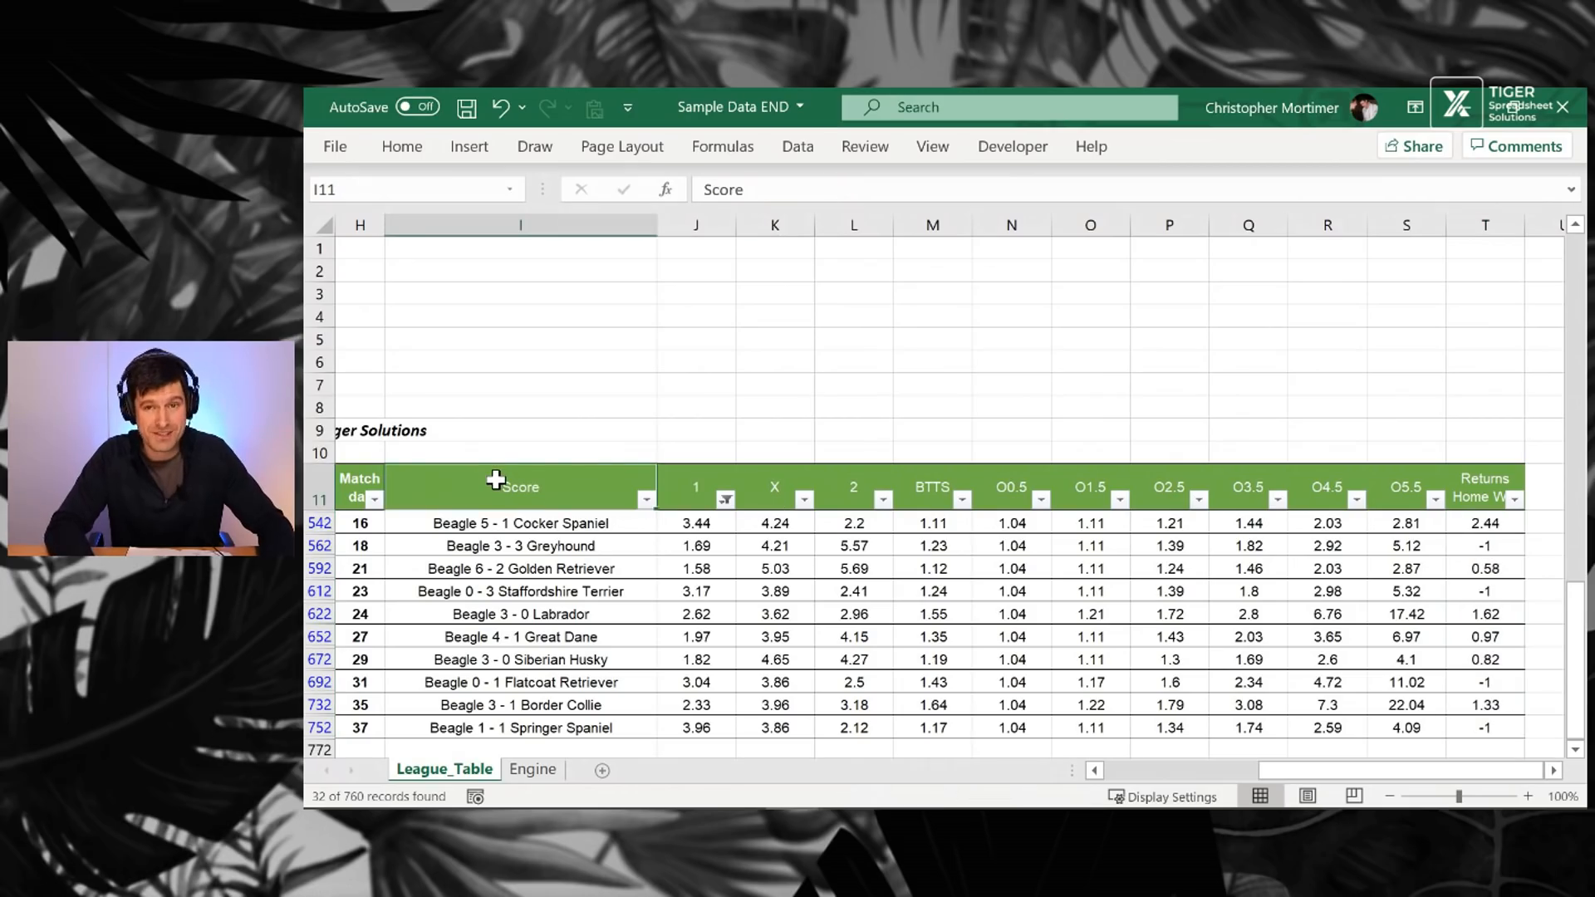
key("ctrl+Left")
key("Left")
key("Left")
key("Up")
key("Up")
key("Up")
key("Up")
key("Up")
key("Up")
key("Up")
key("Right")
key("Right")
key("Down")
left_click(457, 590)
key("alt")
key("a")
key("t")
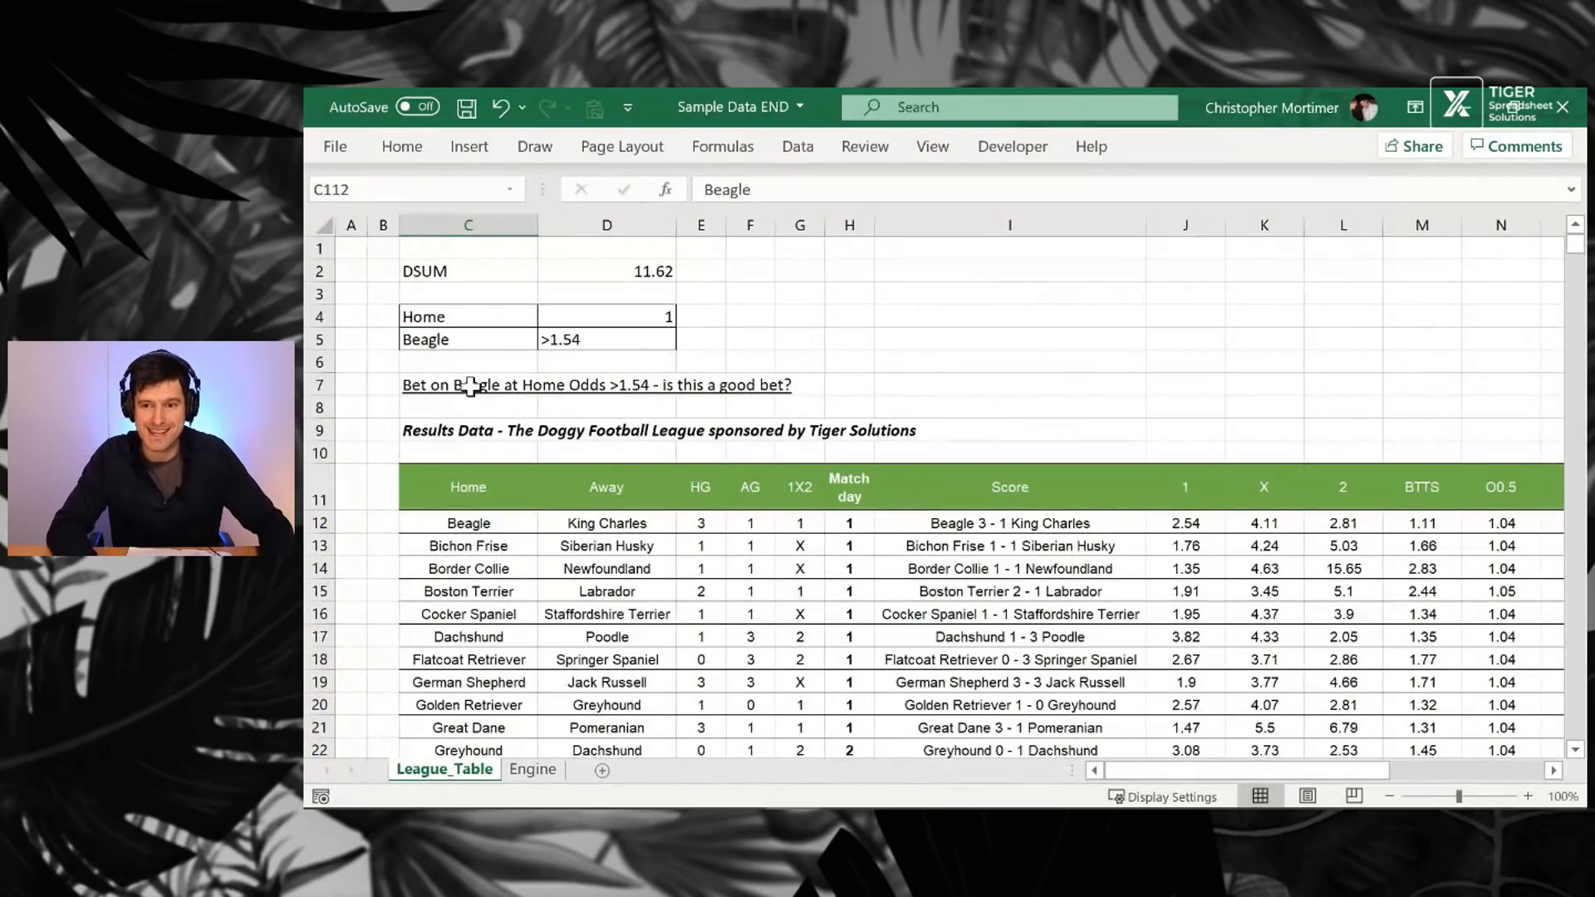
Step: Change the team criterion in C5 to Great Dane and select the odds criterion in D5
left_click(475, 343)
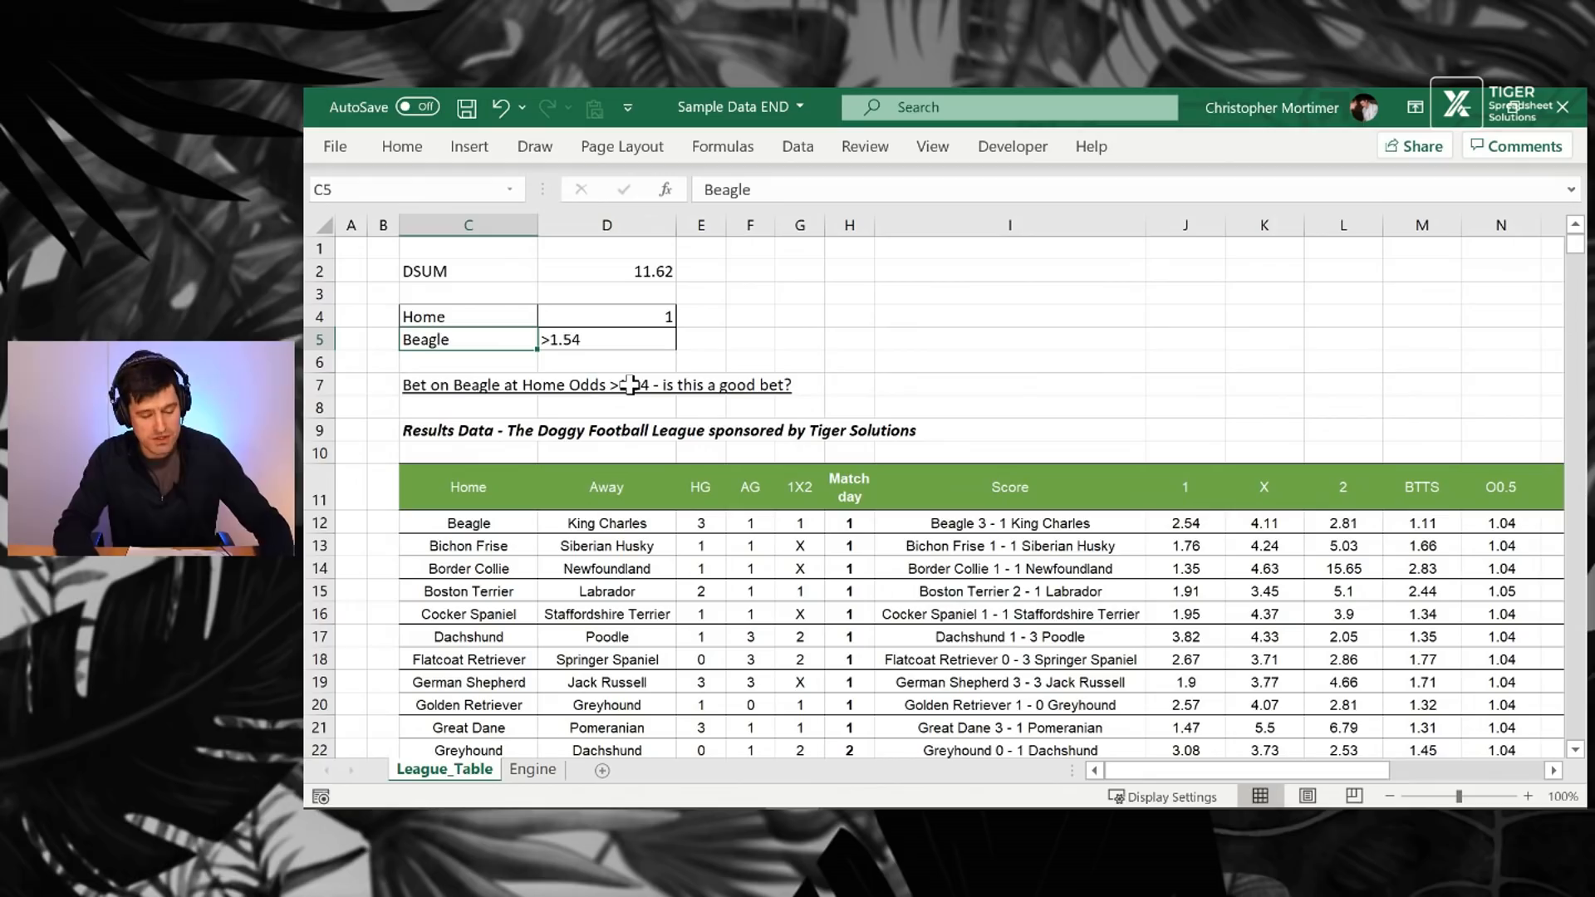
type("Great Dane")
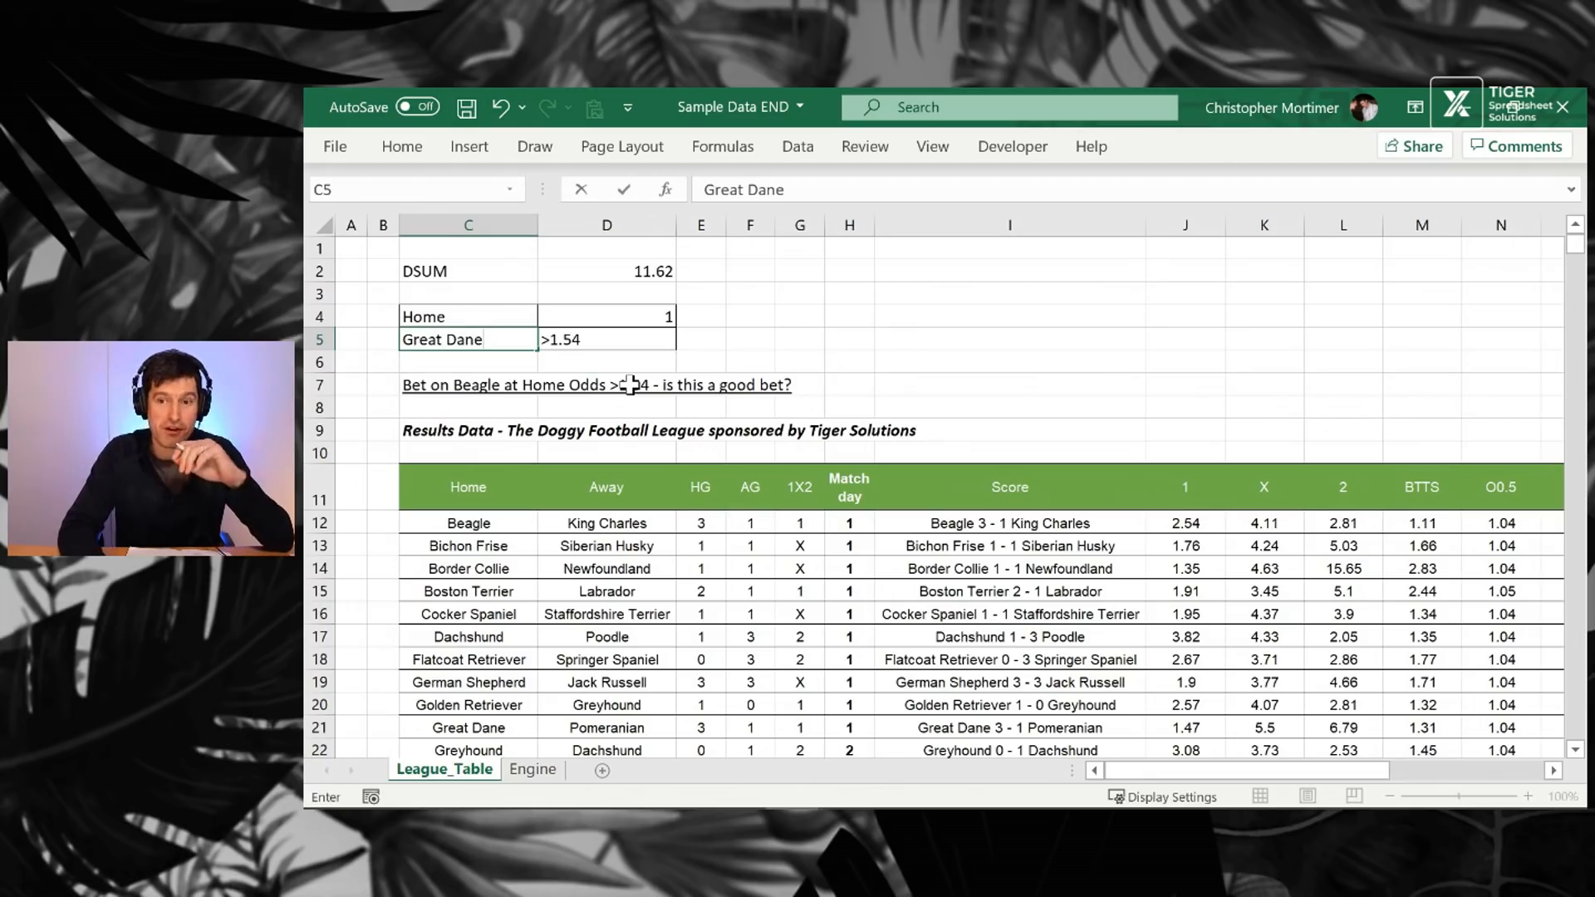
key("Return")
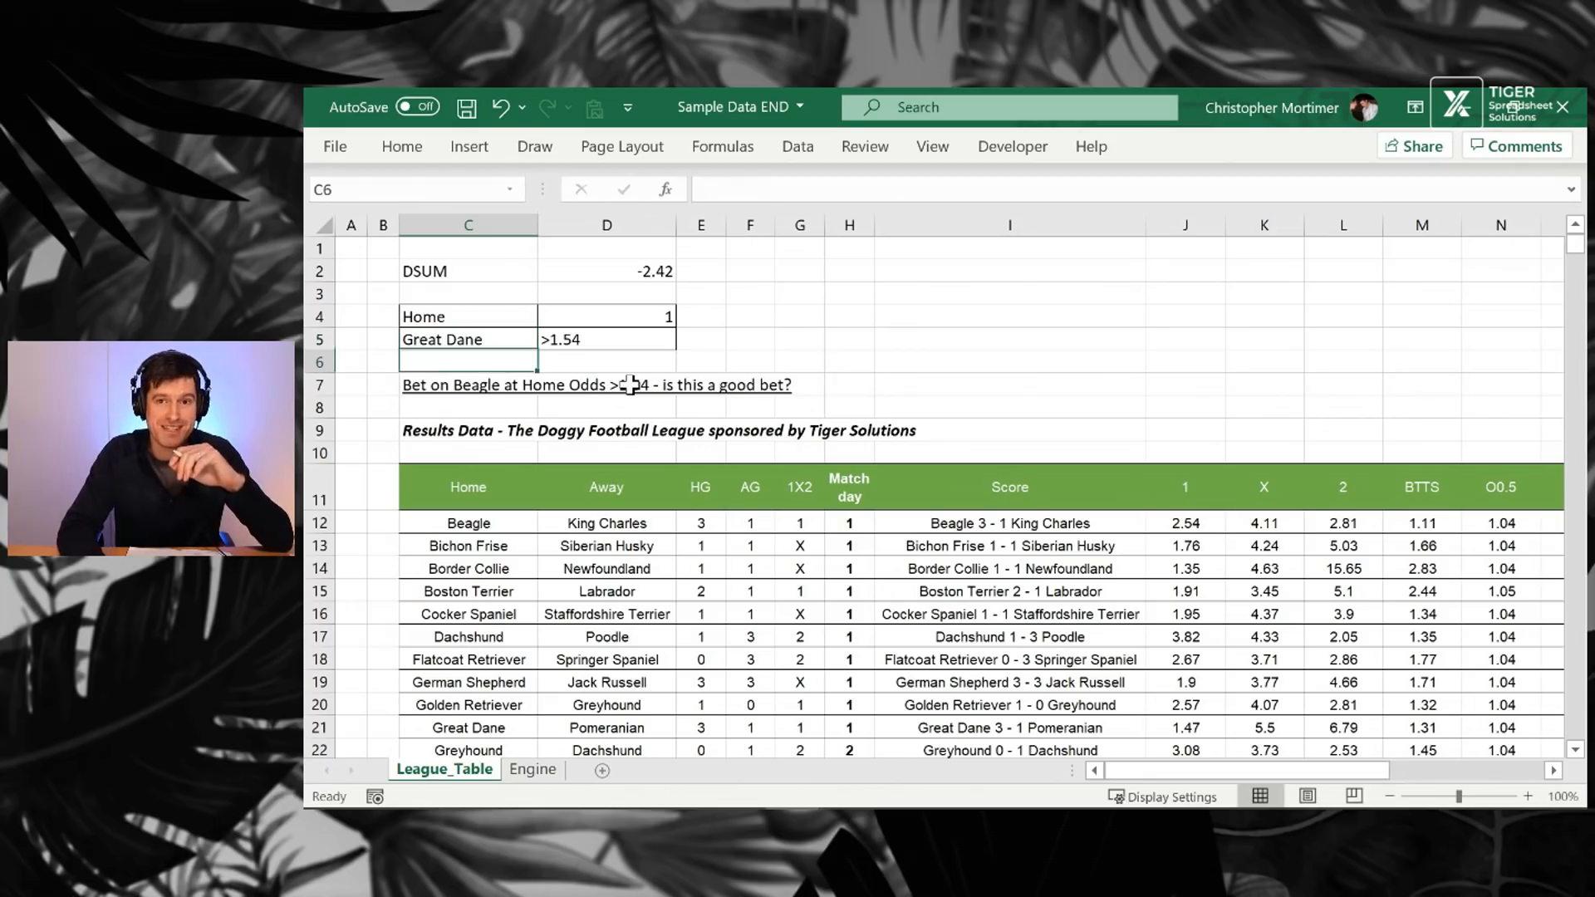
left_click(623, 340)
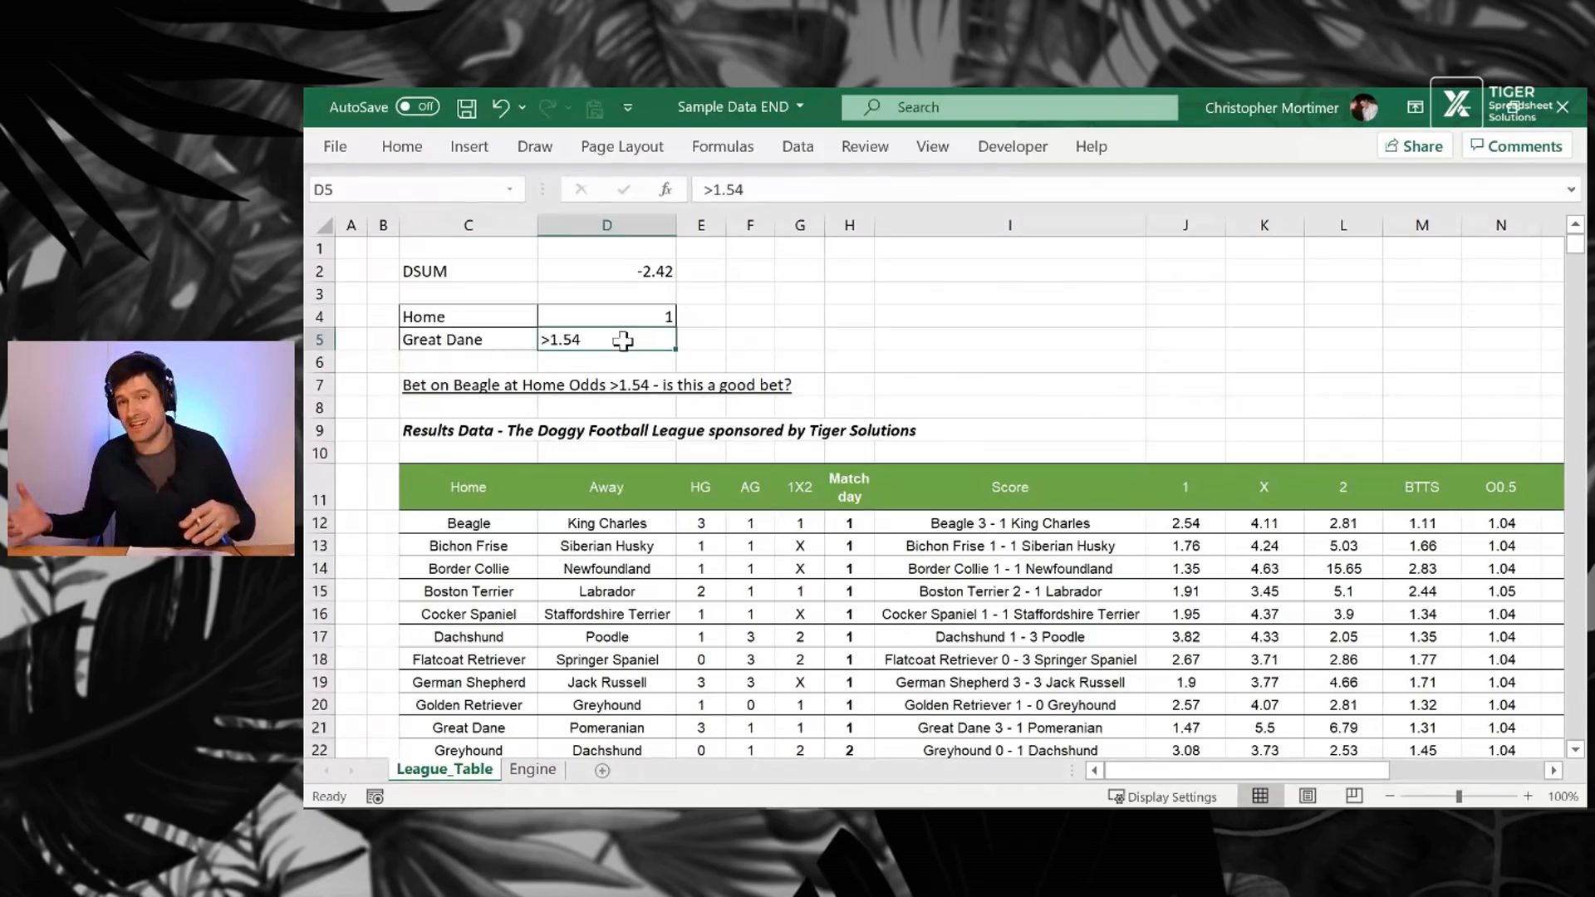